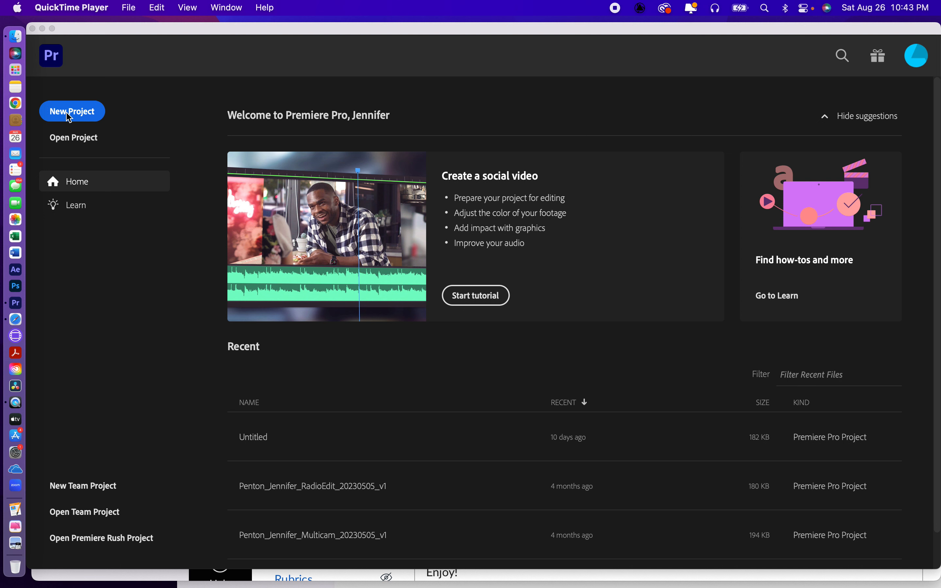
Step: Bring Premiere Pro forward and start a new project from the Home screen
{"action": "left_click", "coordinate": [68, 117]}
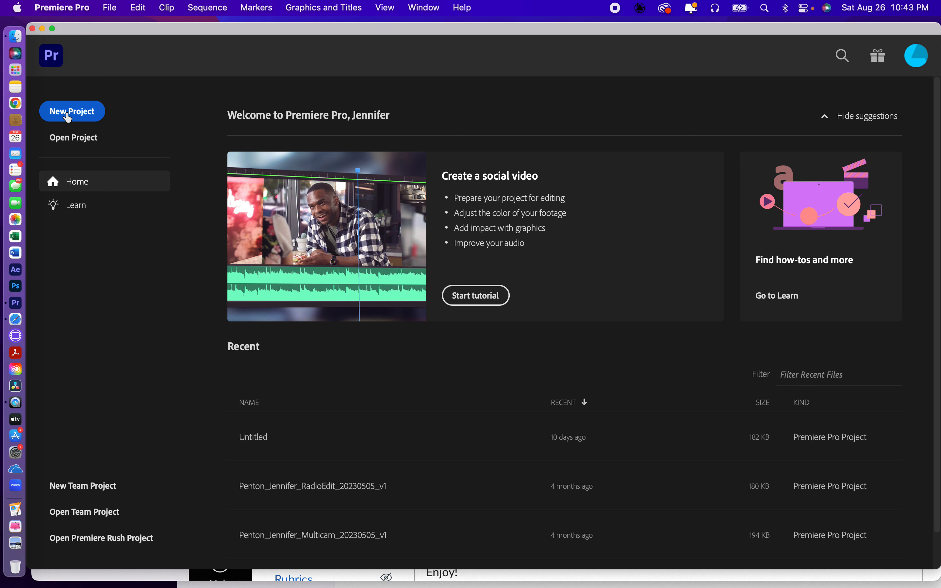
{"action": "left_click", "coordinate": [74, 114]}
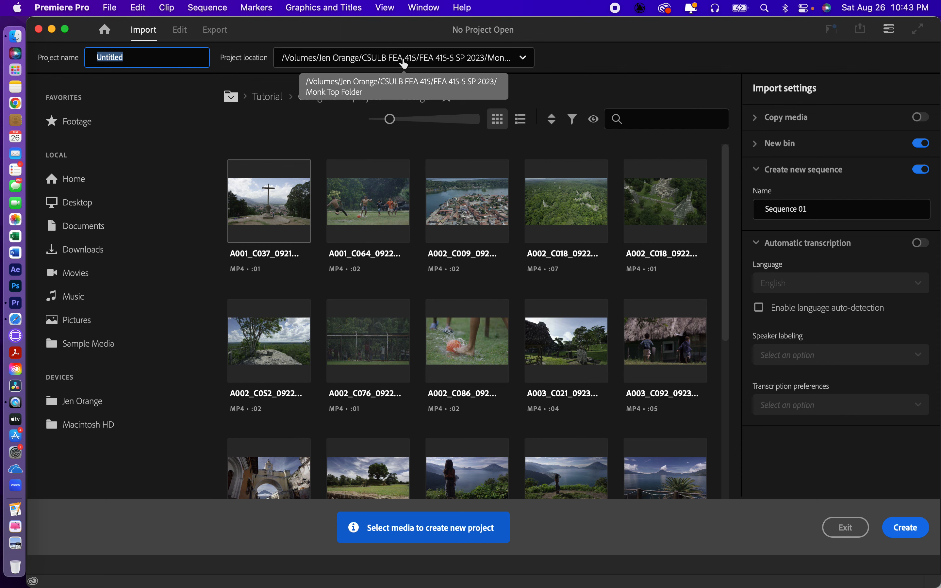
Step: Browse for a custom project location and open CSULB FEA 415 on the Jen Orange drive
{"action": "left_click", "coordinate": [523, 58]}
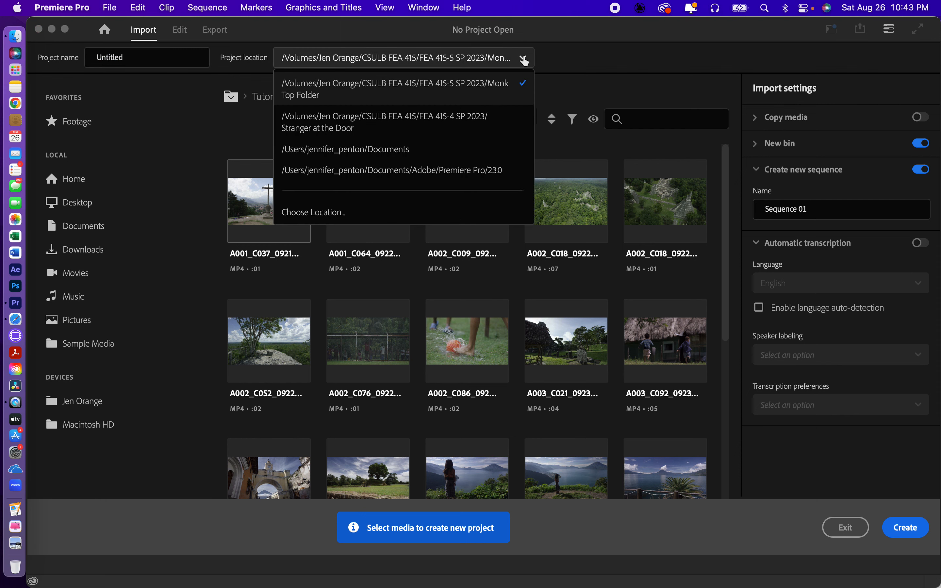
{"action": "left_click", "coordinate": [332, 216]}
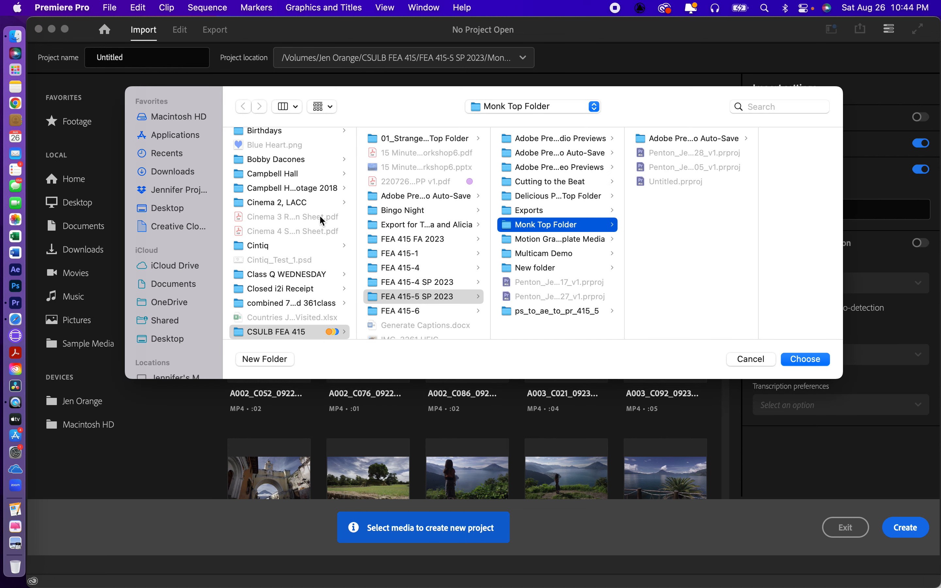
{"action": "scroll", "coordinate": [170, 348], "scroll_direction": "down", "scroll_amount": 2}
{"action": "scroll", "coordinate": [170, 349], "scroll_direction": "down", "scroll_amount": 3}
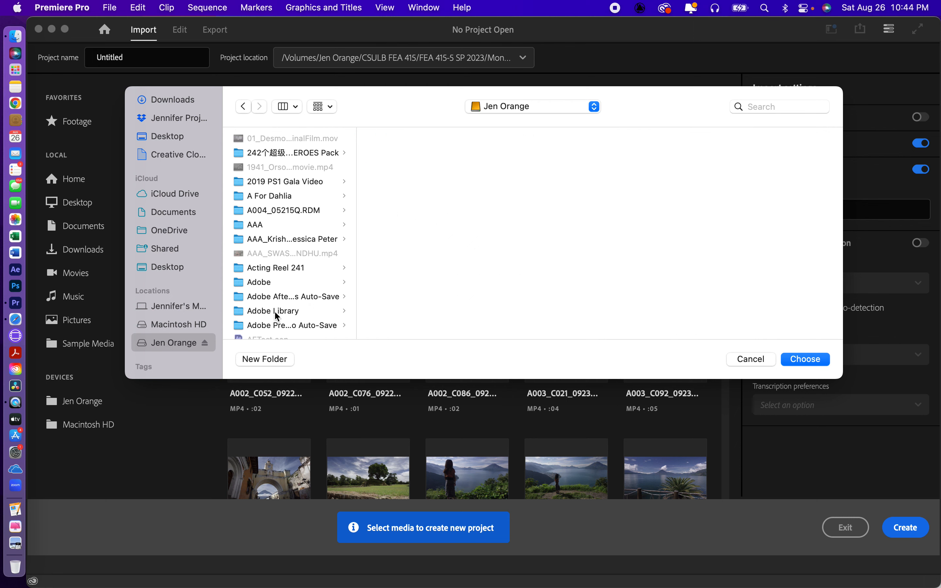
{"action": "scroll", "coordinate": [274, 311], "scroll_direction": "down", "scroll_amount": 15}
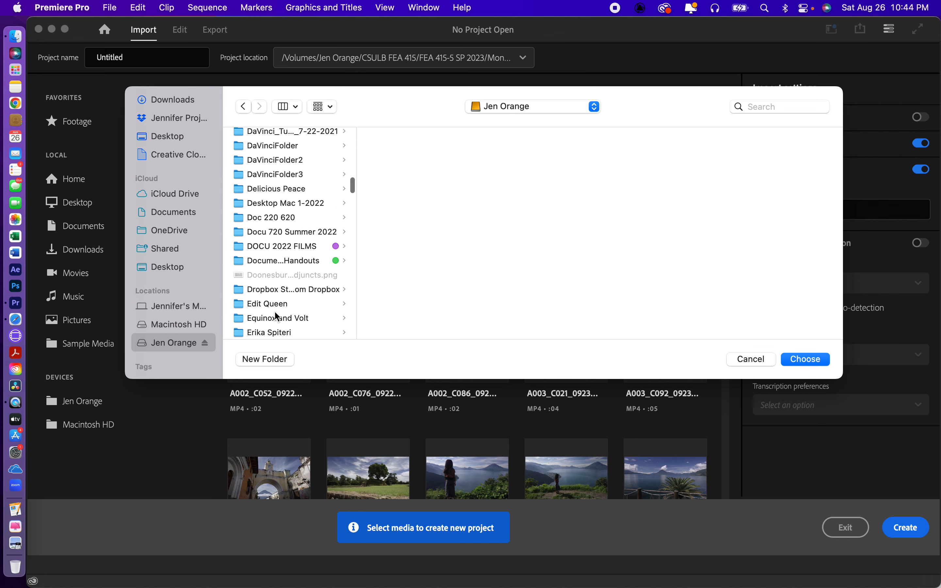
{"action": "scroll", "coordinate": [275, 314], "scroll_direction": "up", "scroll_amount": 3}
{"action": "scroll", "coordinate": [275, 315], "scroll_direction": "down", "scroll_amount": 15}
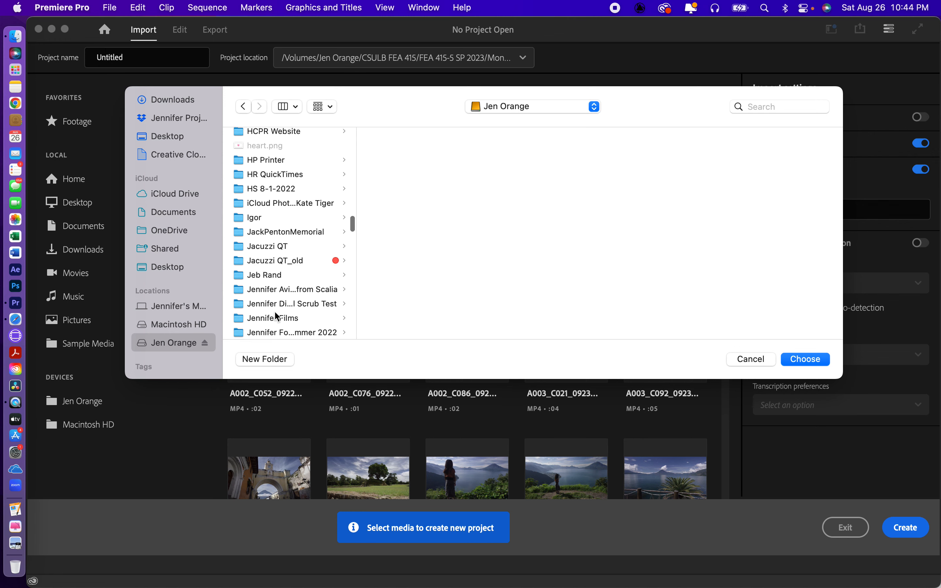
{"action": "scroll", "coordinate": [274, 310], "scroll_direction": "down", "scroll_amount": 20}
{"action": "scroll", "coordinate": [274, 310], "scroll_direction": "up", "scroll_amount": 12}
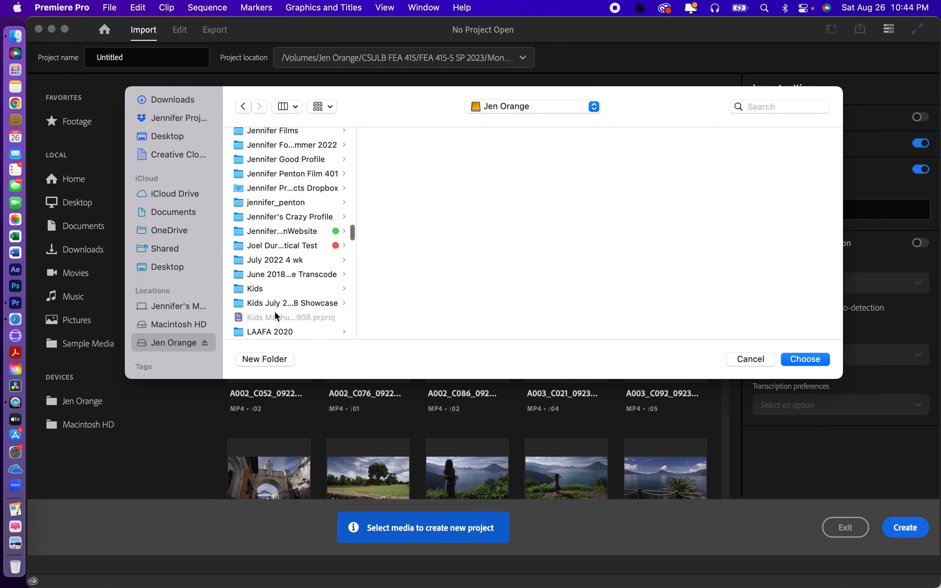
{"action": "scroll", "coordinate": [274, 310], "scroll_direction": "up", "scroll_amount": 15}
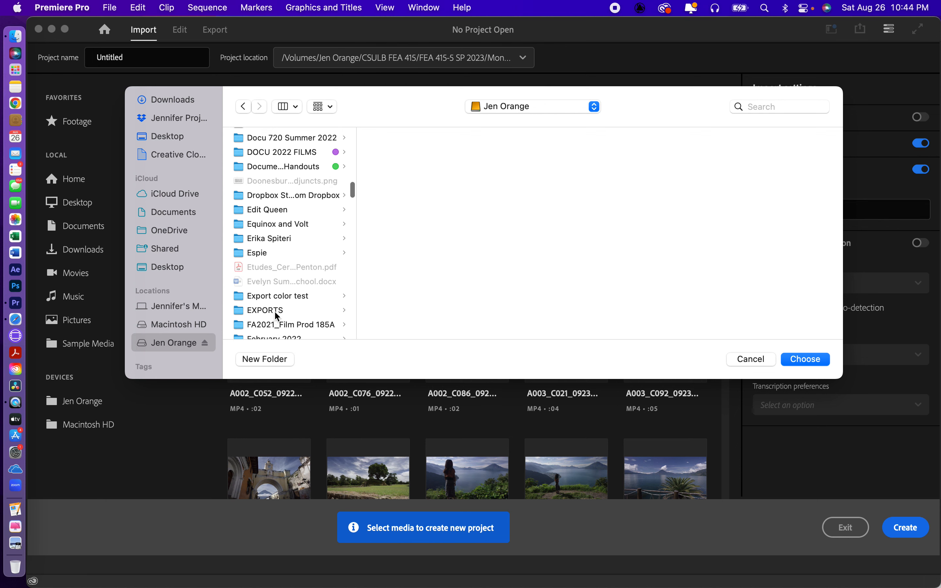
{"action": "scroll", "coordinate": [274, 311], "scroll_direction": "up", "scroll_amount": 15}
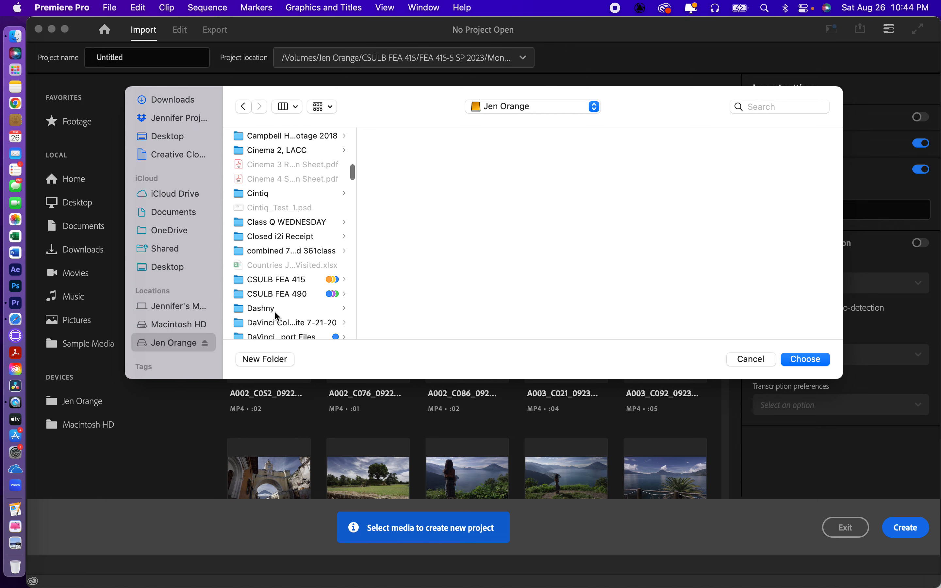
{"action": "left_click", "coordinate": [272, 280]}
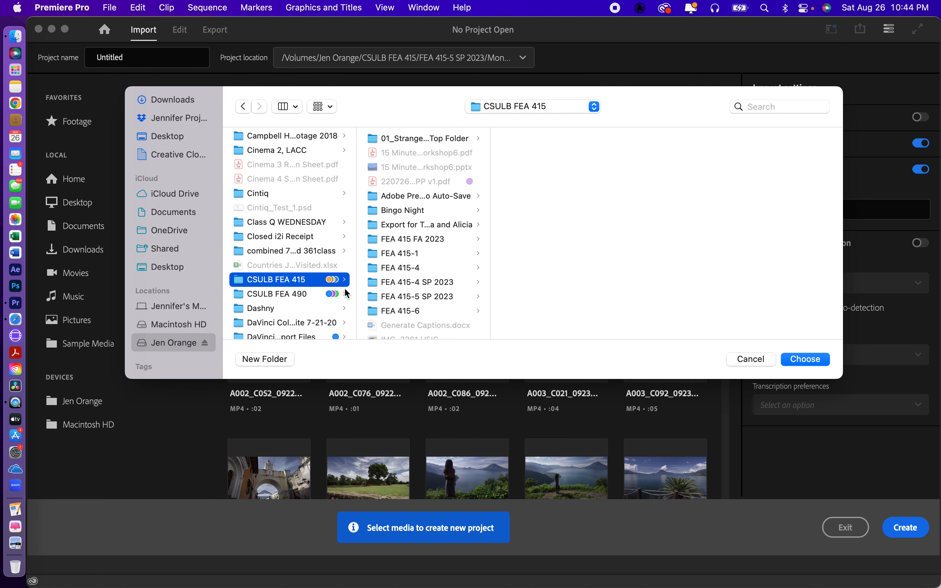
Step: Navigate FEA 415 FA 2023 > Section 3 > Kids Video MashUp Top Folder, selecting 02 KVM Premiere Pro Files
{"action": "left_click", "coordinate": [425, 238]}
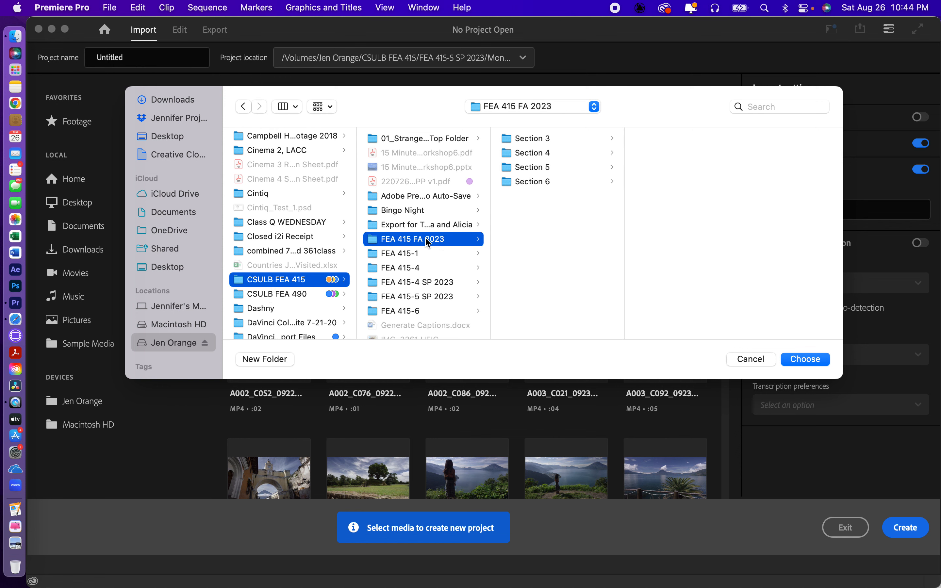
{"action": "left_click", "coordinate": [526, 140]}
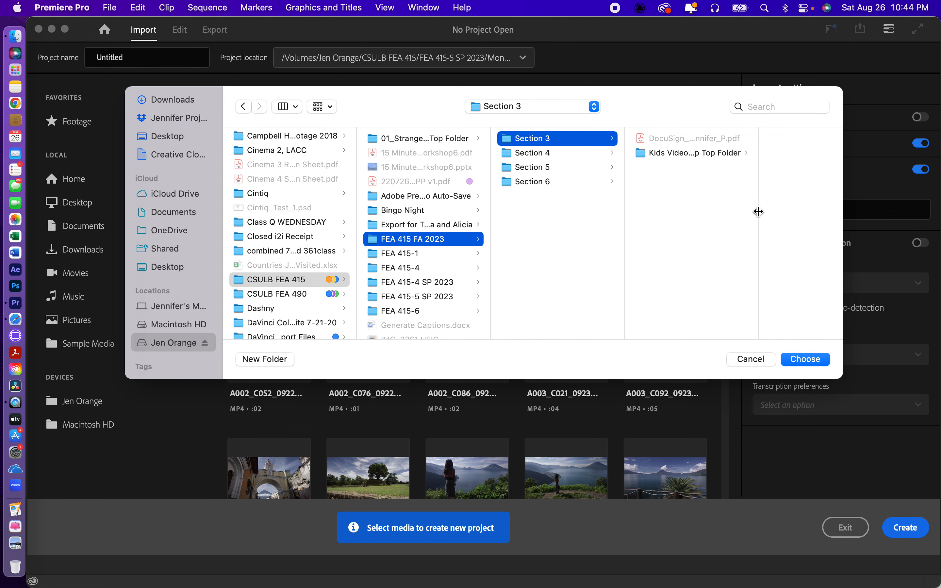
{"action": "left_click_drag", "start_coordinate": [759, 210], "coordinate": [812, 208]}
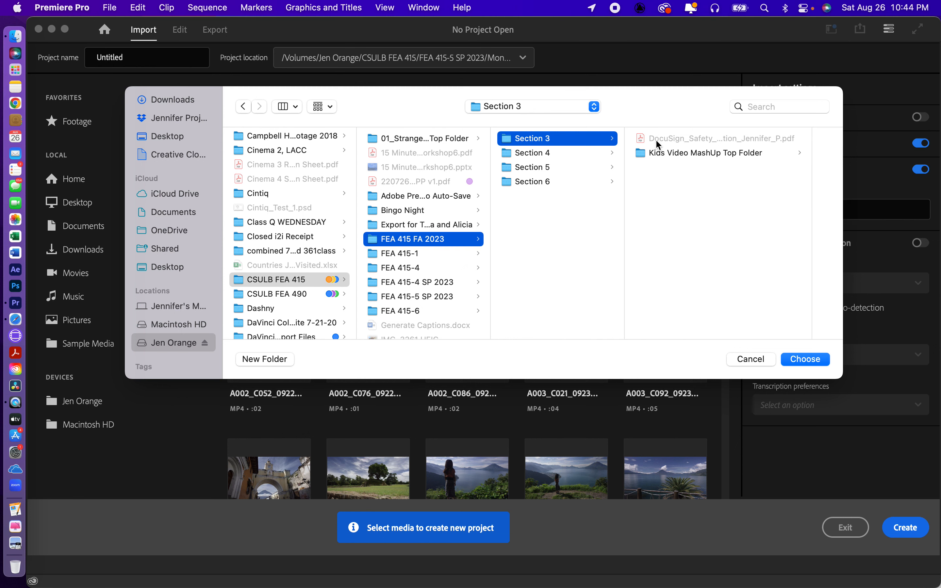
{"action": "left_click", "coordinate": [640, 153]}
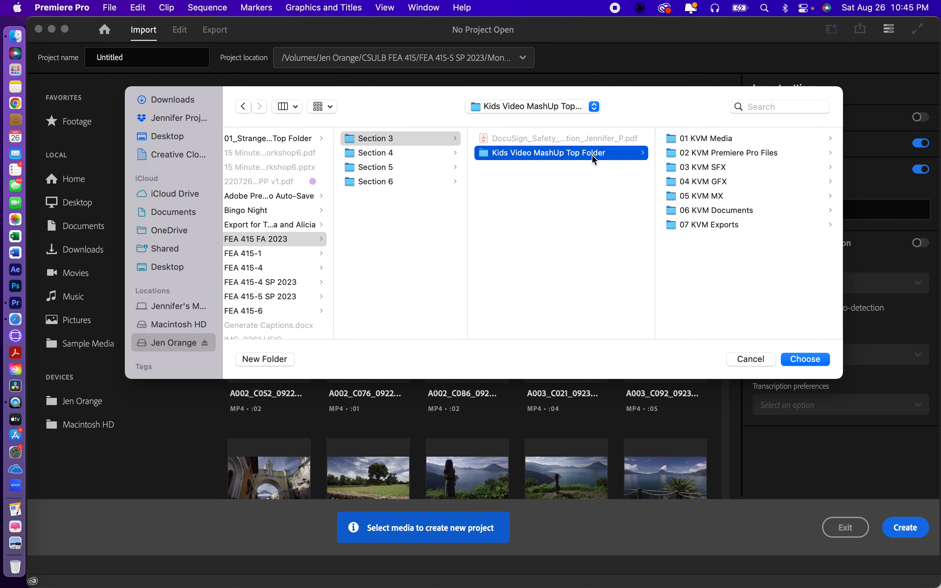
{"action": "left_click", "coordinate": [685, 137]}
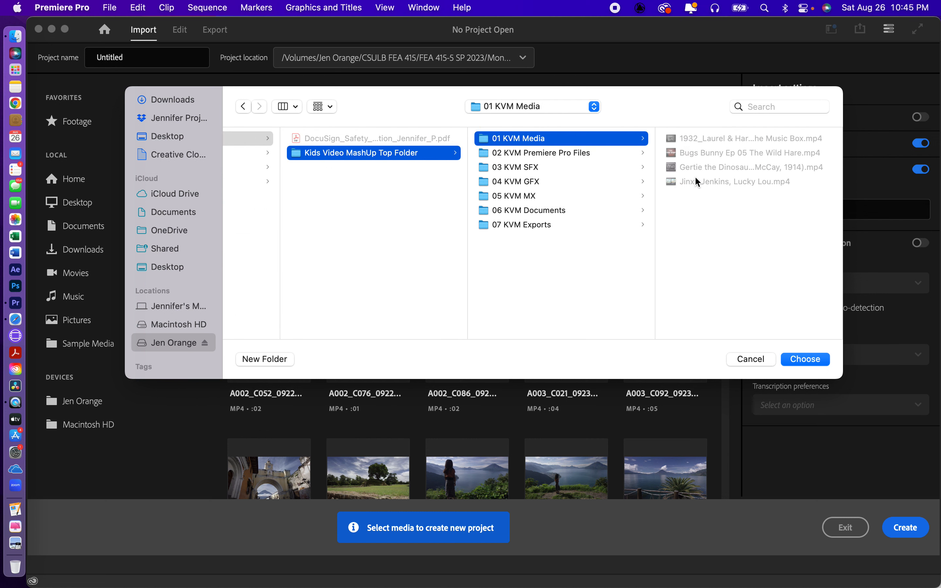
{"action": "left_click", "coordinate": [512, 154]}
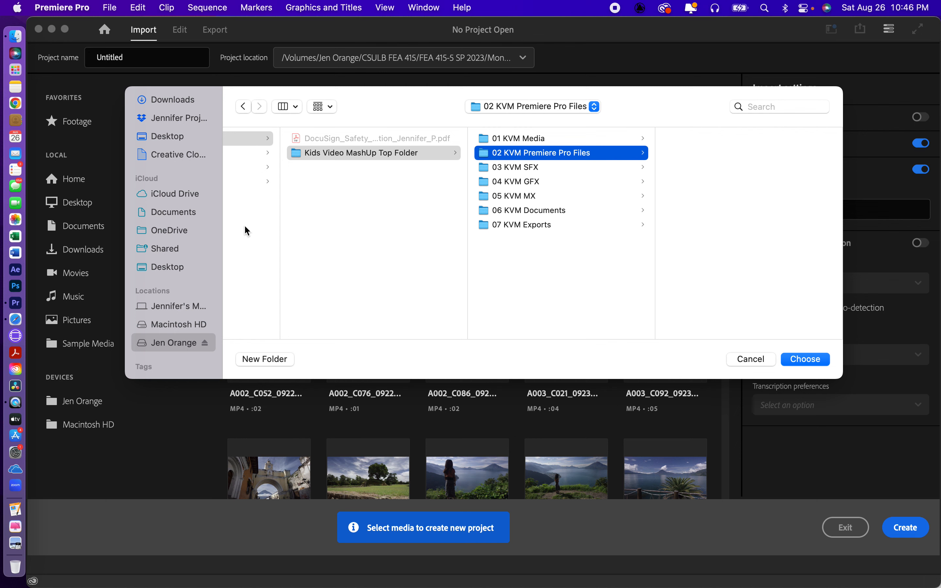
Step: Confirm 02 KVM Premiere Pro Files as the project location
{"action": "scroll", "coordinate": [301, 225], "scroll_direction": "left", "scroll_amount": 5}
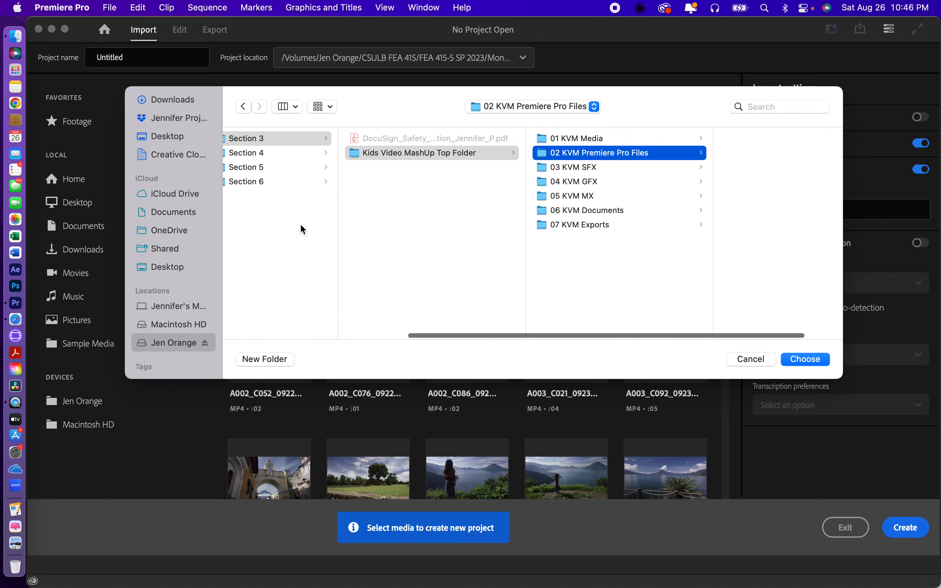
{"action": "scroll", "coordinate": [300, 230], "scroll_direction": "left", "scroll_amount": 2}
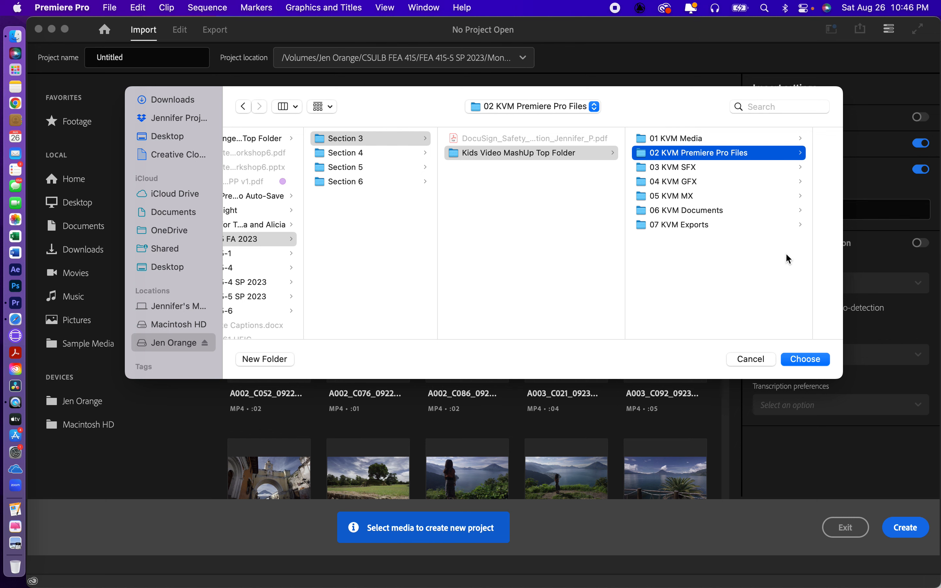
{"action": "left_click", "coordinate": [805, 358]}
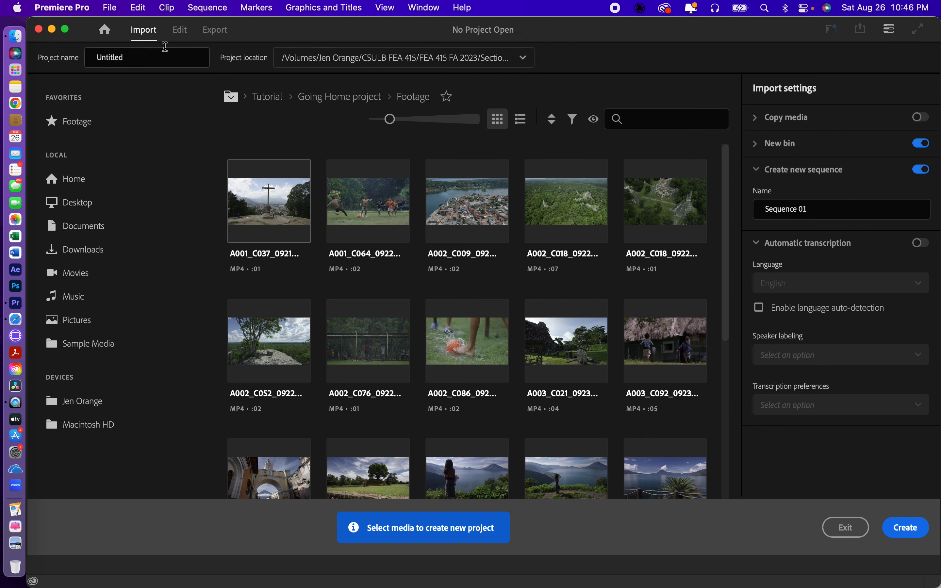
Step: Replace Untitled with the creator's surname and first name plus _KidsVideoMashUP_20230901, and proofread it
{"action": "left_click", "coordinate": [134, 57]}
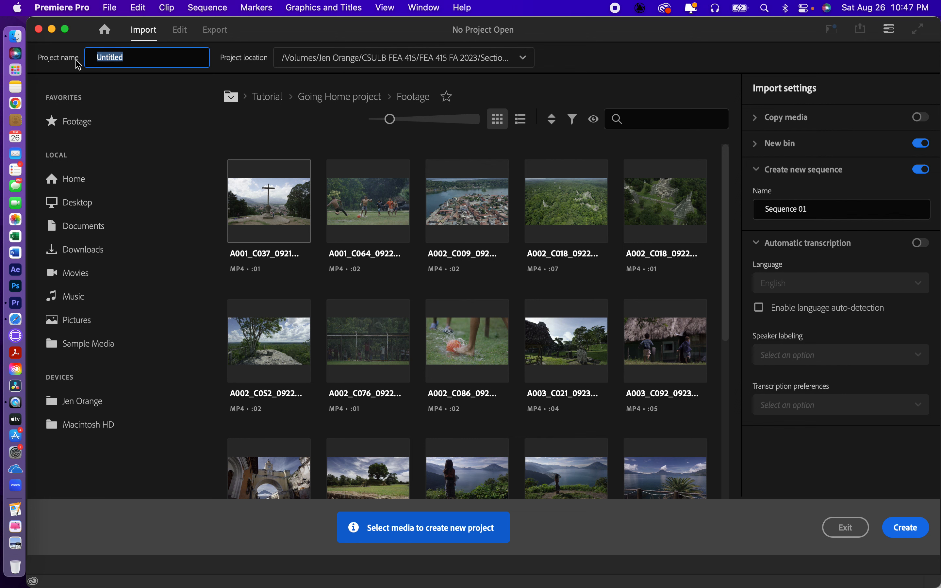
{"action": "key", "text": "super+v"}
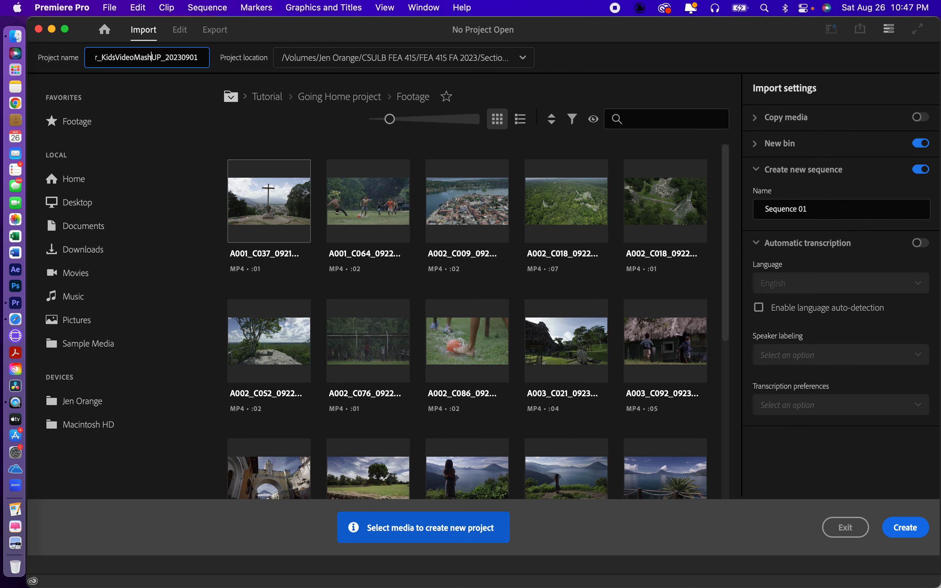
{"action": "key", "text": "Left"}
{"action": "key", "text": "Left"}
{"action": "key", "text": "Left"}
{"action": "key", "text": "Left"}
{"action": "key", "text": "Left"}
{"action": "key", "text": "Left"}
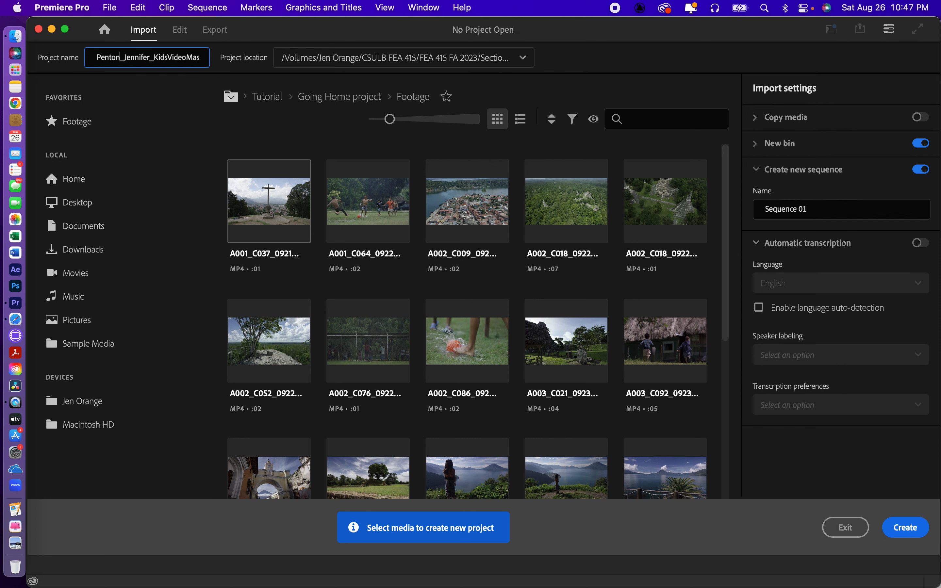
{"action": "key", "text": "Right"}
{"action": "key", "text": "Right"}
{"action": "key", "text": "Right"}
{"action": "key", "text": "Right"}
{"action": "key", "text": "Right"}
{"action": "key", "text": "Right"}
{"action": "key", "text": "Right"}
{"action": "key", "text": "Right"}
{"action": "key", "text": "Right"}
{"action": "key", "text": "Right"}
{"action": "key", "text": "Right"}
{"action": "key", "text": "Right"}
{"action": "key", "text": "Right"}
{"action": "key", "text": "Right"}
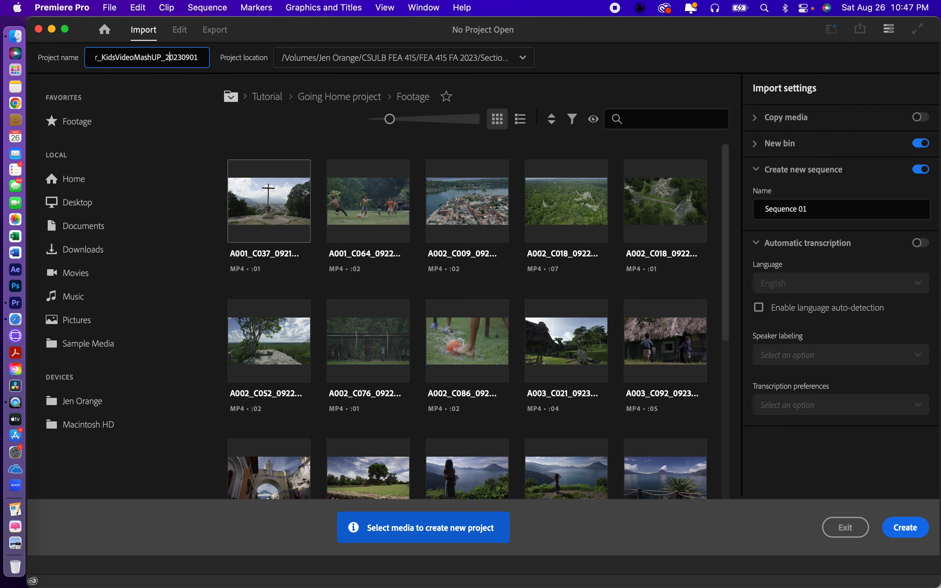
{"action": "key", "text": "Right"}
{"action": "key", "text": "Right"}
{"action": "key", "text": "Right"}
{"action": "key", "text": "Right"}
{"action": "key", "text": "Right"}
{"action": "left_click", "coordinate": [121, 59]}
{"action": "key", "text": "Left"}
{"action": "key", "text": "Left"}
{"action": "key", "text": "Left"}
{"action": "key", "text": "Left"}
{"action": "key", "text": "Left"}
{"action": "key", "text": "Left"}
{"action": "key", "text": "Left"}
{"action": "key", "text": "Left"}
{"action": "key", "text": "Left"}
{"action": "key", "text": "Left"}
{"action": "key", "text": "Left"}
{"action": "key", "text": "Left"}
{"action": "key", "text": "Left"}
{"action": "key", "text": "Left"}
{"action": "key", "text": "Left"}
{"action": "key", "text": "Left"}
{"action": "key", "text": "Left"}
{"action": "key", "text": "Left"}
{"action": "key", "text": "Left"}
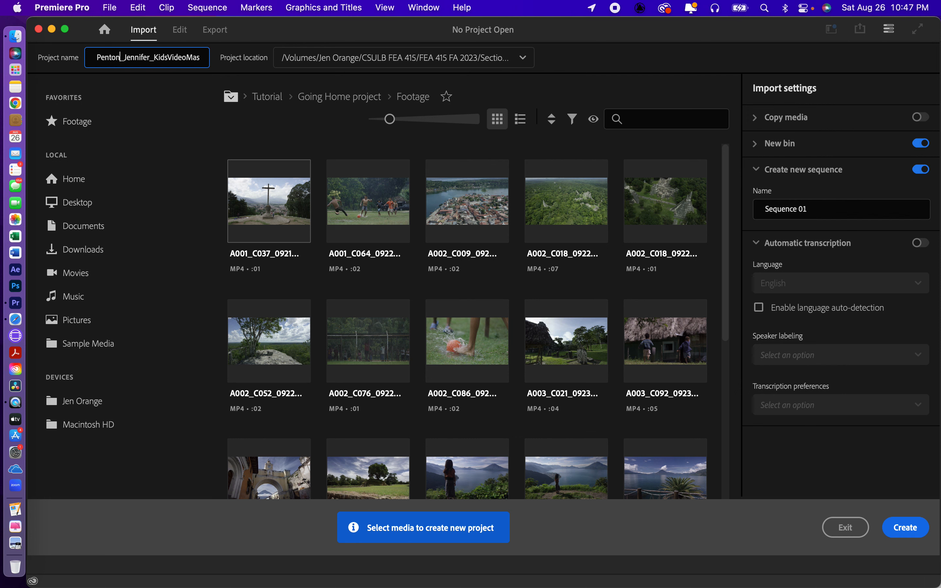
{"action": "key", "text": "Right"}
{"action": "key", "text": "Right"}
{"action": "key", "text": "Right"}
{"action": "key", "text": "Right"}
{"action": "key", "text": "Right"}
{"action": "key", "text": "Right"}
{"action": "key", "text": "Right"}
{"action": "key", "text": "Right"}
{"action": "key", "text": "Right"}
{"action": "key", "text": "Right"}
{"action": "key", "text": "Right"}
{"action": "key", "text": "Right"}
{"action": "key", "text": "Right"}
{"action": "key", "text": "Right"}
{"action": "key", "text": "Right"}
{"action": "key", "text": "Right"}
{"action": "key", "text": "Right"}
{"action": "key", "text": "Right"}
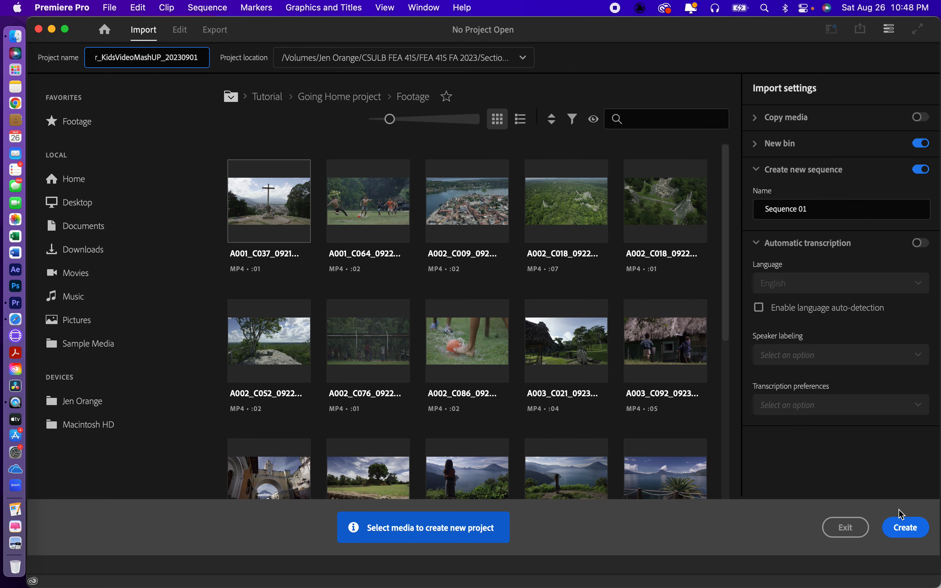
Step: Create the project, then narrow the Project panel so the Tools panel becomes a single column
{"action": "left_click", "coordinate": [903, 530]}
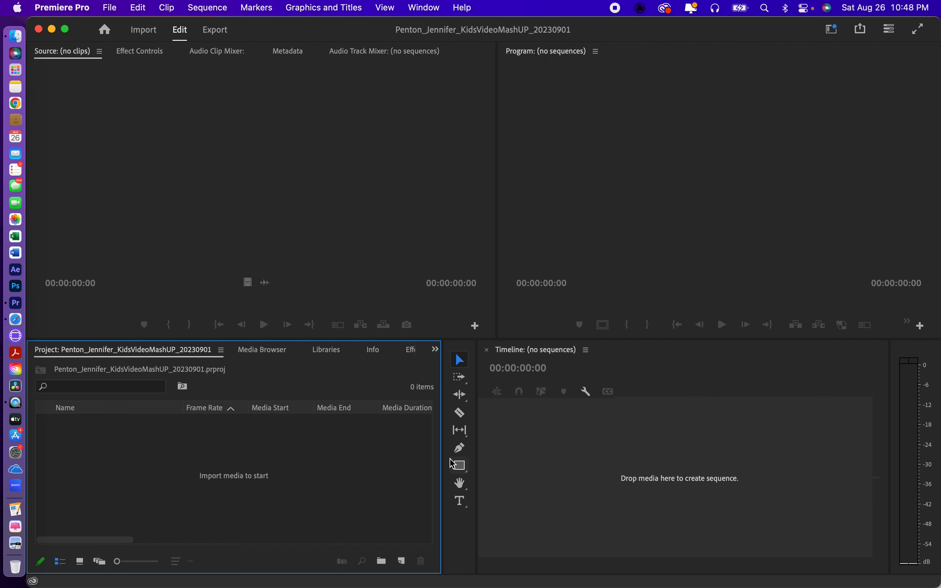
{"action": "left_click_drag", "start_coordinate": [442, 457], "coordinate": [408, 450]}
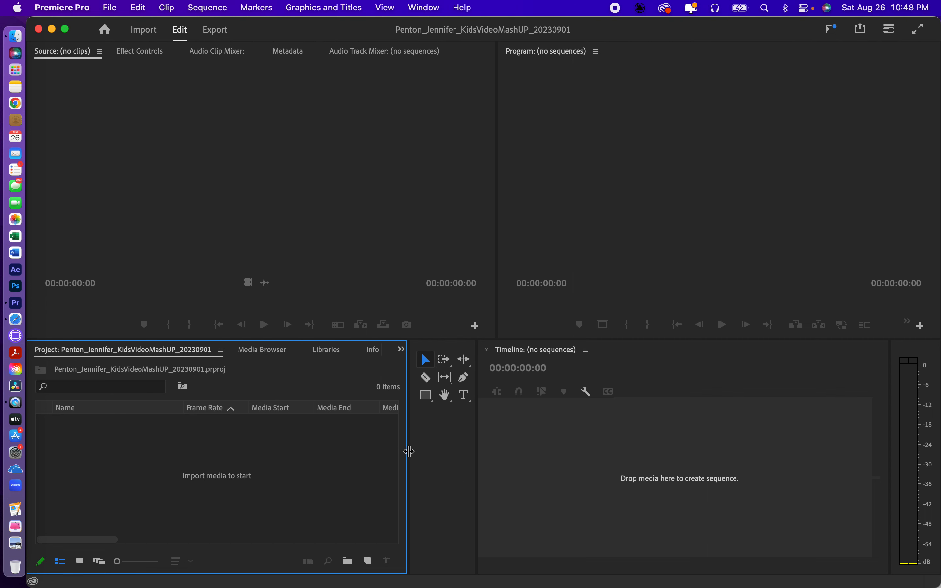
{"action": "left_click_drag", "start_coordinate": [476, 450], "coordinate": [447, 450]}
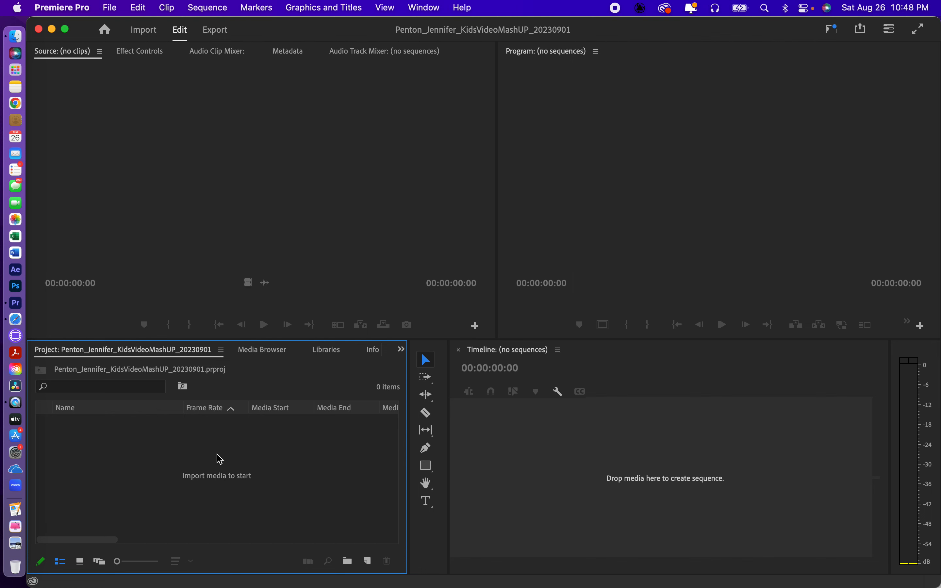
Step: Check the bin-naming examples on page 14 of the AdobeEDU_PP handout in Safari, then return to Premiere
{"action": "key", "text": "super+Tab"}
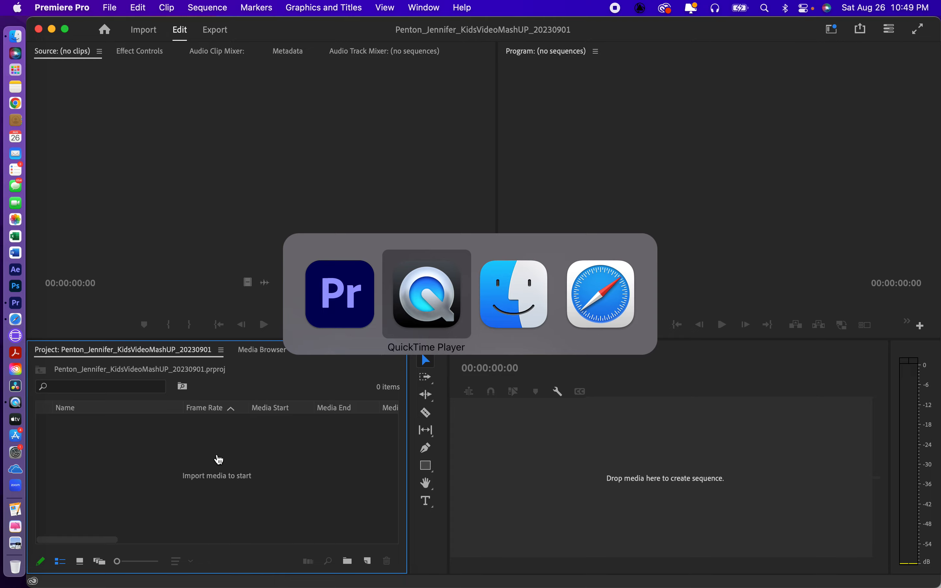
{"action": "key", "text": "super+Tab"}
{"action": "key", "text": "super+Tab"}
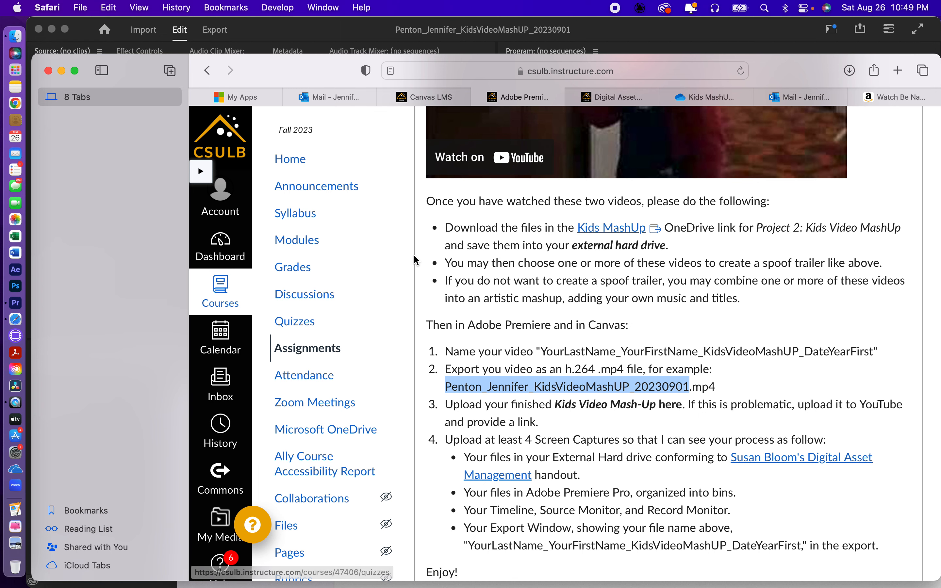
{"action": "left_click", "coordinate": [613, 99]}
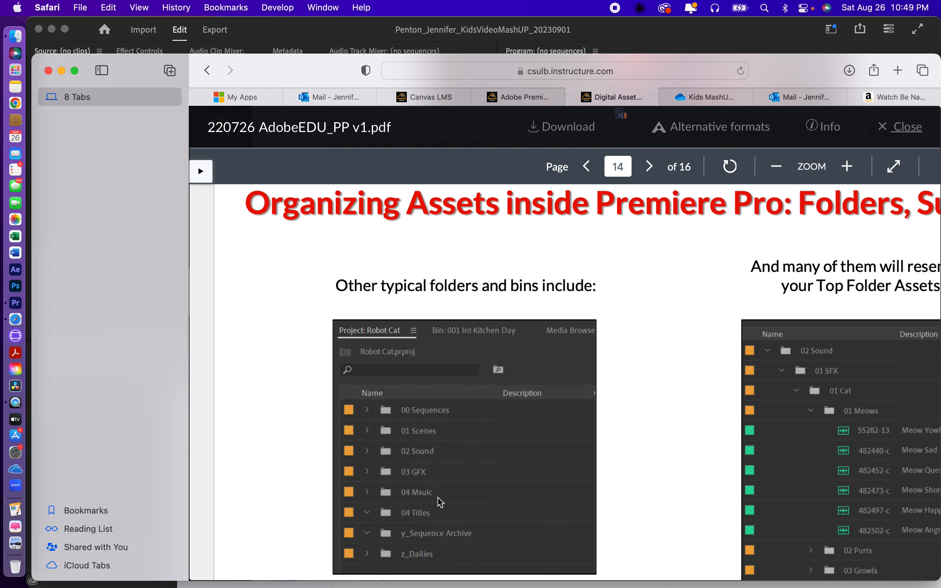
{"action": "key", "text": "super+Tab"}
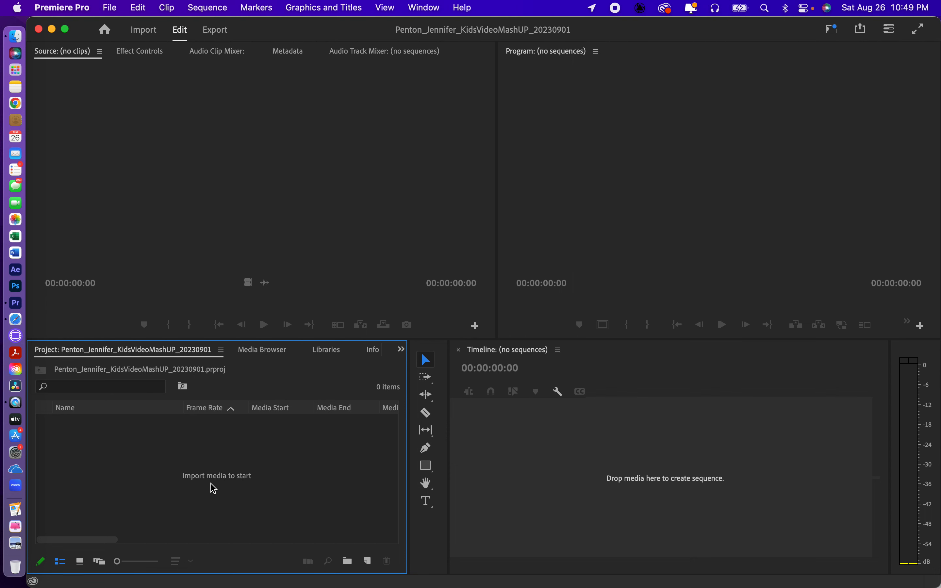
Step: Create a new bin in the Project panel and name it 00 Sequences
{"action": "left_click", "coordinate": [348, 561]}
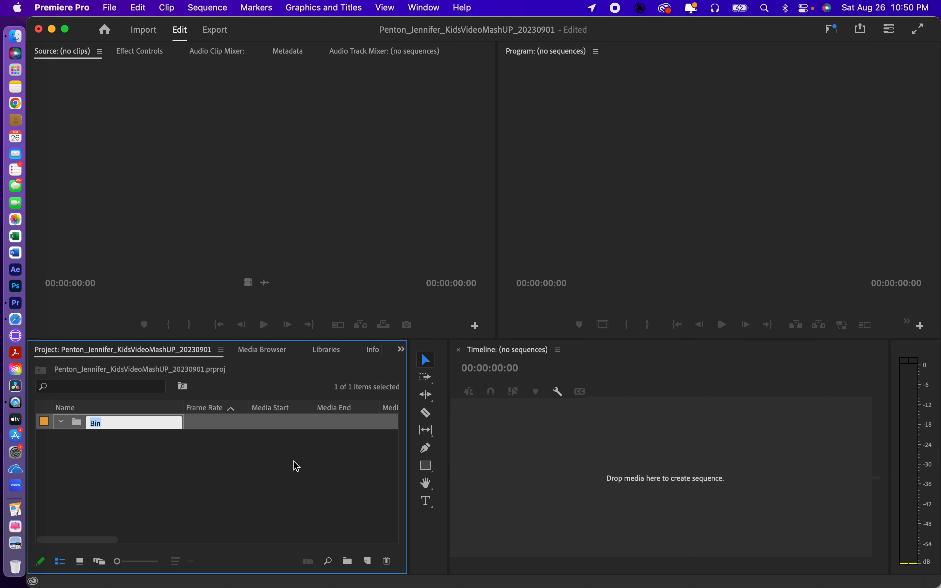
{"action": "type", "text": "00 Se"}
{"action": "type", "text": "quences"}
{"action": "left_click", "coordinate": [143, 462]}
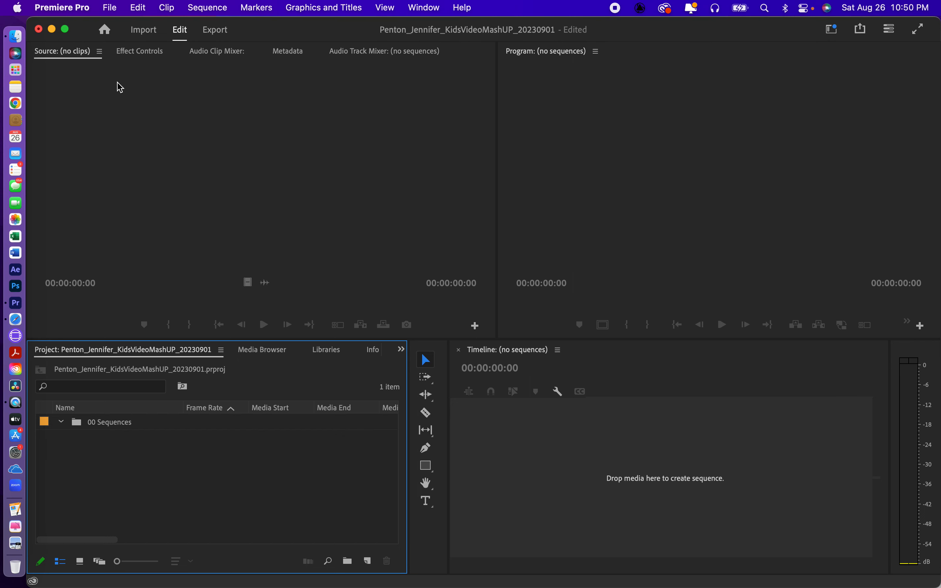
Step: Add two more bins, one via File > New > Bin and one via the Project panel's context menu
{"action": "left_click", "coordinate": [113, 10]}
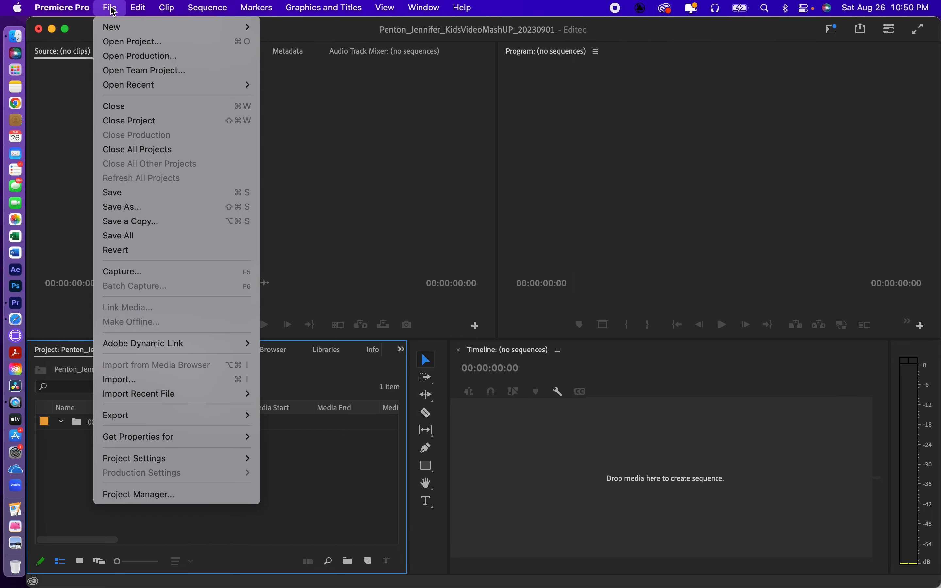
{"action": "mouse_move", "coordinate": [118, 33]}
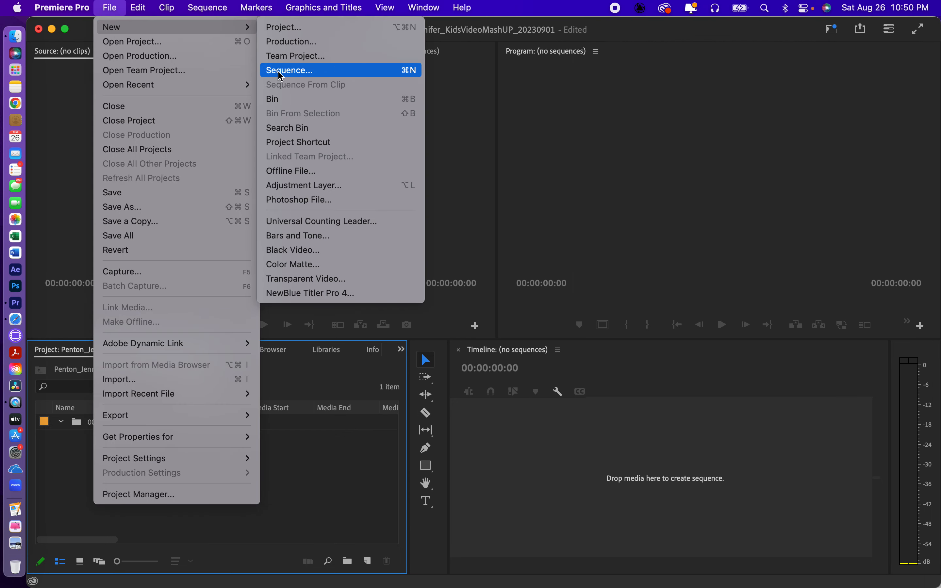
{"action": "left_click", "coordinate": [327, 100]}
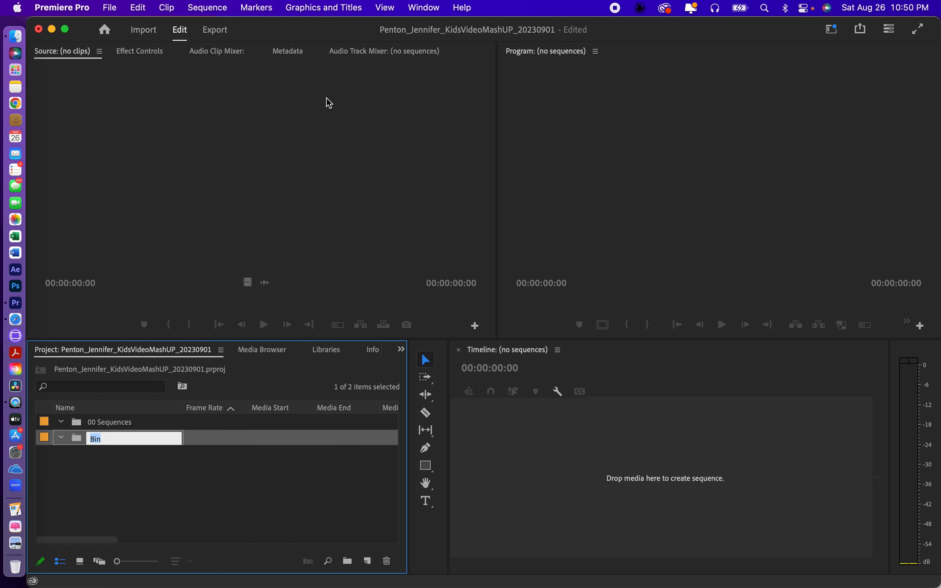
{"action": "left_click", "coordinate": [166, 491]}
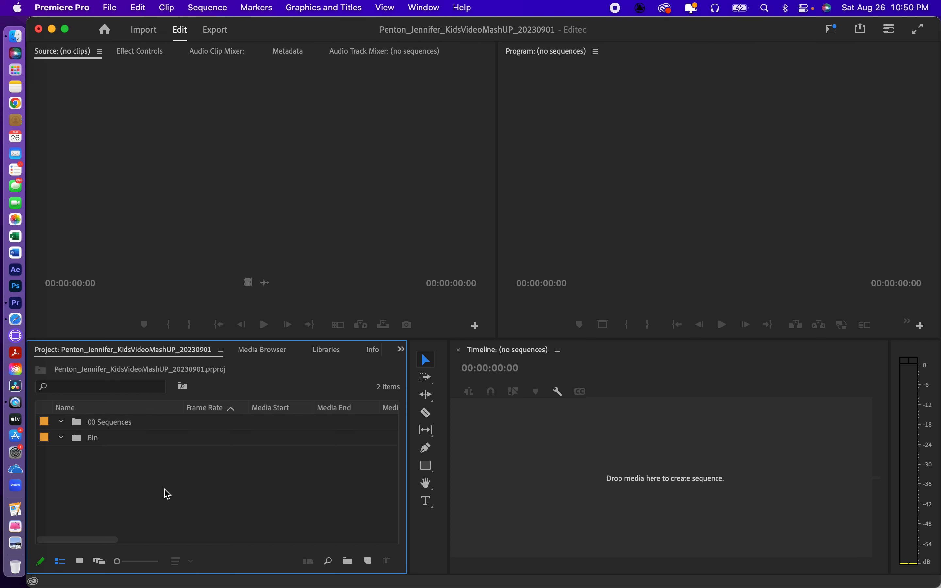
{"action": "right_click", "coordinate": [167, 491]}
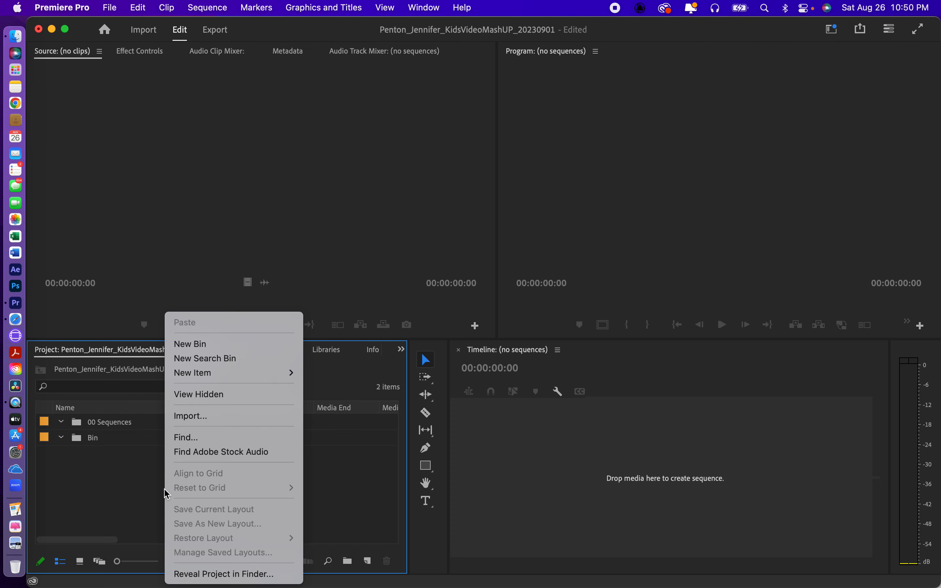
{"action": "left_click", "coordinate": [194, 345]}
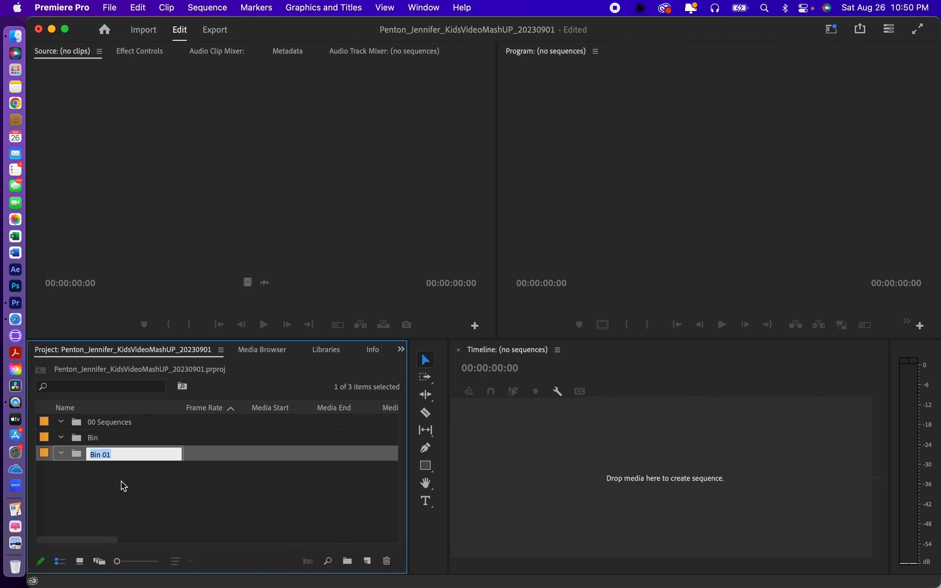
{"action": "left_click", "coordinate": [98, 439]}
Step: Rename the bin called Bin to 01 Footage
{"action": "left_click", "coordinate": [97, 438]}
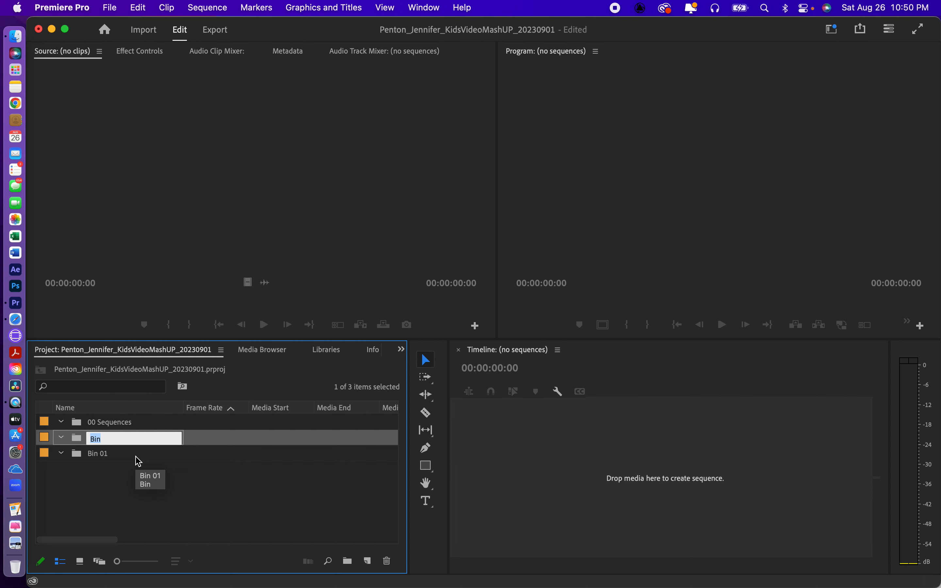
{"action": "type", "text": "01"}
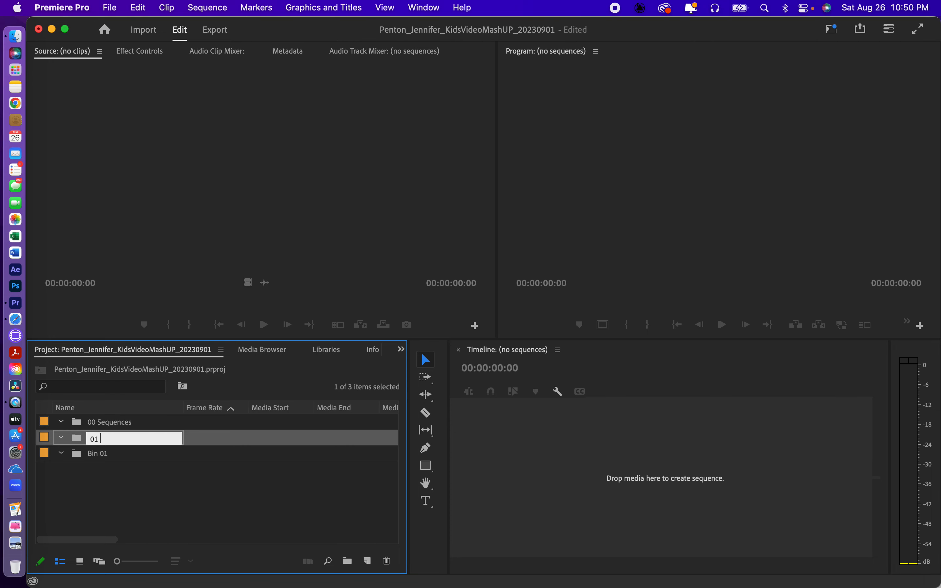
{"action": "key", "text": "super+Tab"}
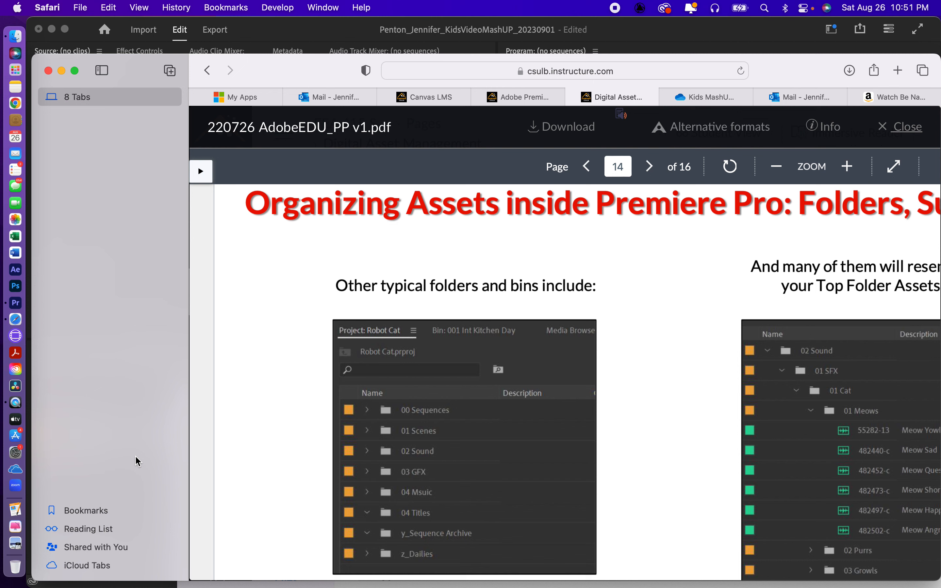
{"action": "key", "text": "super+Tab"}
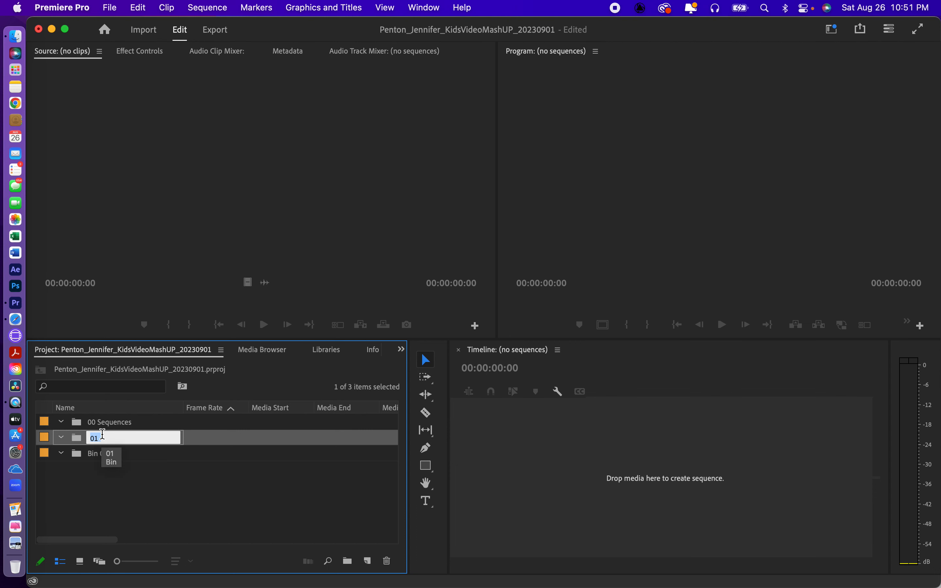
{"action": "left_click", "coordinate": [100, 435]}
{"action": "type", "text": "foot"}
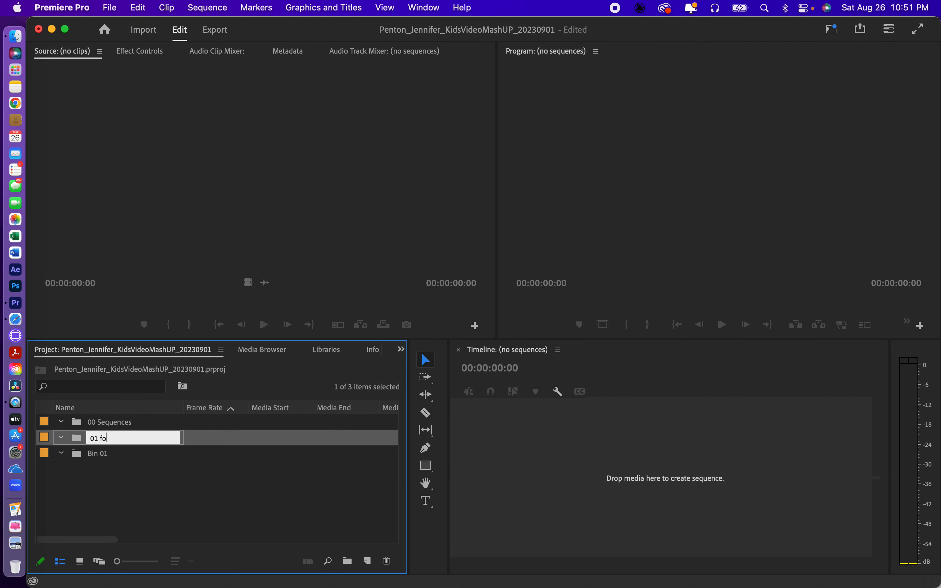
{"action": "key", "text": "BackSpace"}
{"action": "key", "text": "BackSpace"}
{"action": "key", "text": "BackSpace"}
{"action": "type", "text": "Footage"}
{"action": "left_click", "coordinate": [100, 456]}
Step: Rename Bin 01 to 02 SFX and create a new bin named 03 GFX
{"action": "left_click", "coordinate": [99, 455]}
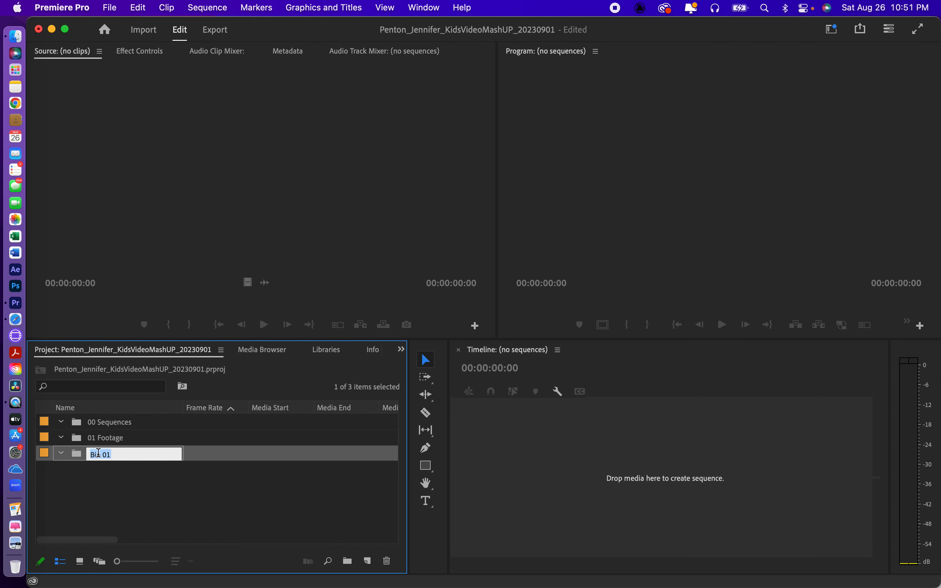
{"action": "type", "text": "02 SFX"}
{"action": "left_click", "coordinate": [90, 485]}
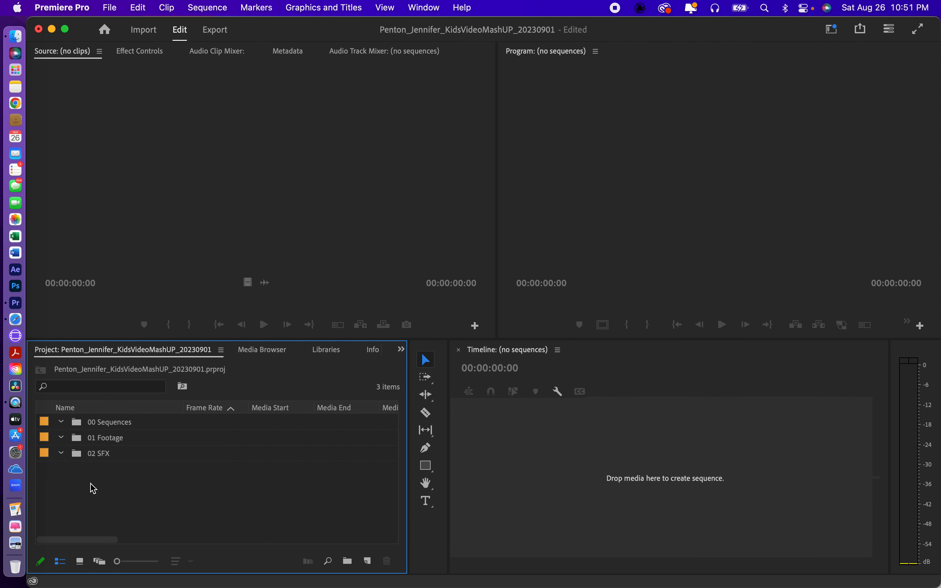
{"action": "key", "text": "super+b"}
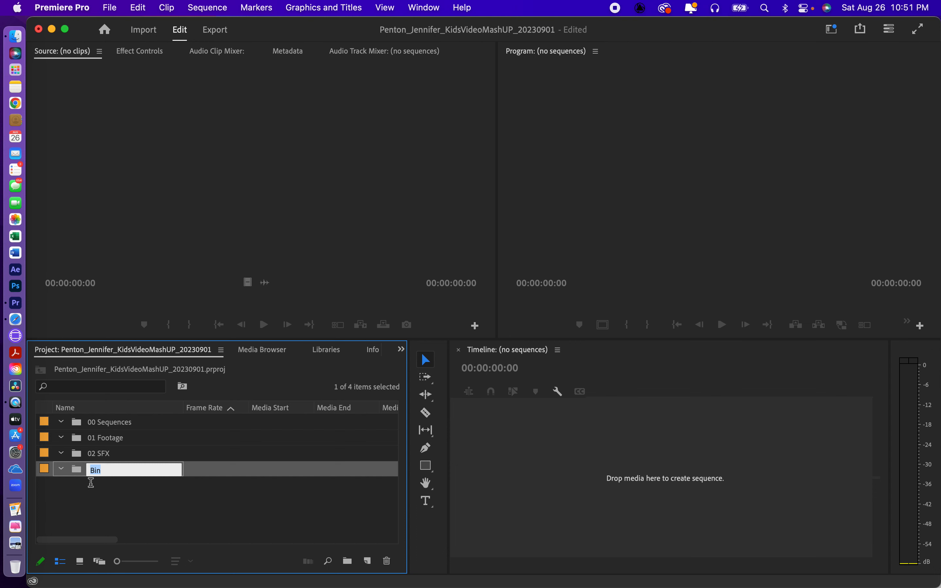
{"action": "type", "text": "03 Gfx"}
{"action": "key", "text": "BackSpace"}
{"action": "key", "text": "BackSpace"}
{"action": "type", "text": "FX"}
{"action": "left_click", "coordinate": [90, 502]}
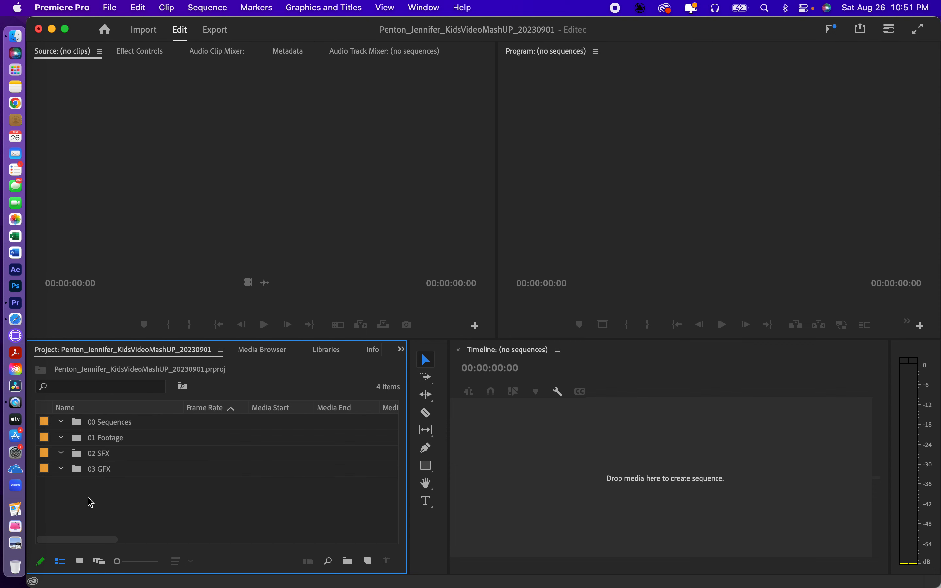
Step: Create two more bins named 04 MX and 05 Titles & Credits
{"action": "key", "text": "super+slash"}
{"action": "type", "text": "04 M"}
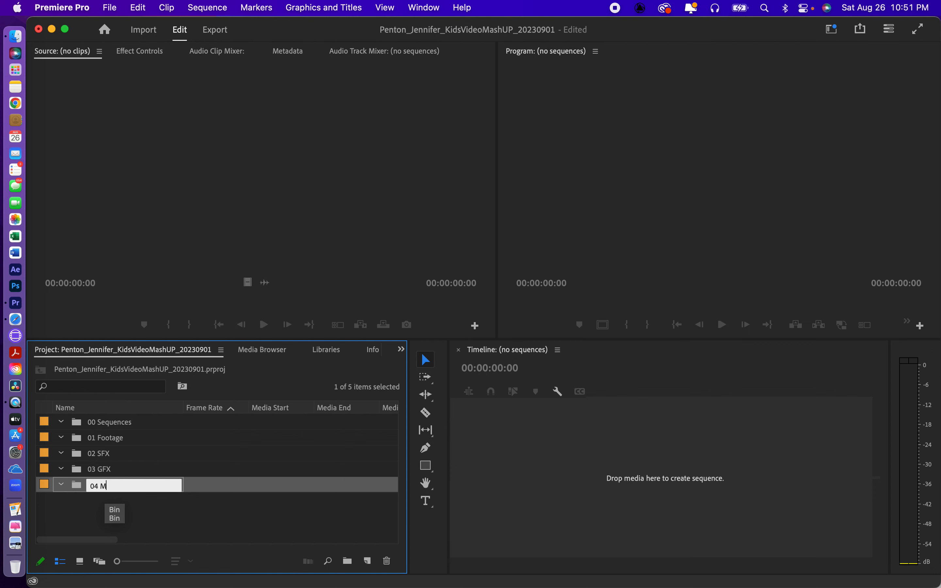
{"action": "type", "text": "X"}
{"action": "left_click", "coordinate": [94, 505]}
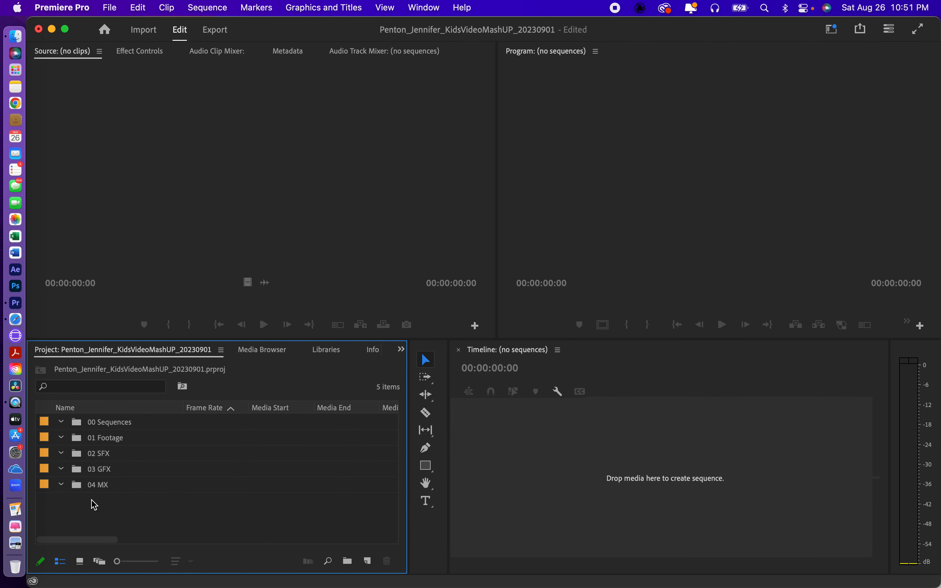
{"action": "key", "text": "super+slash"}
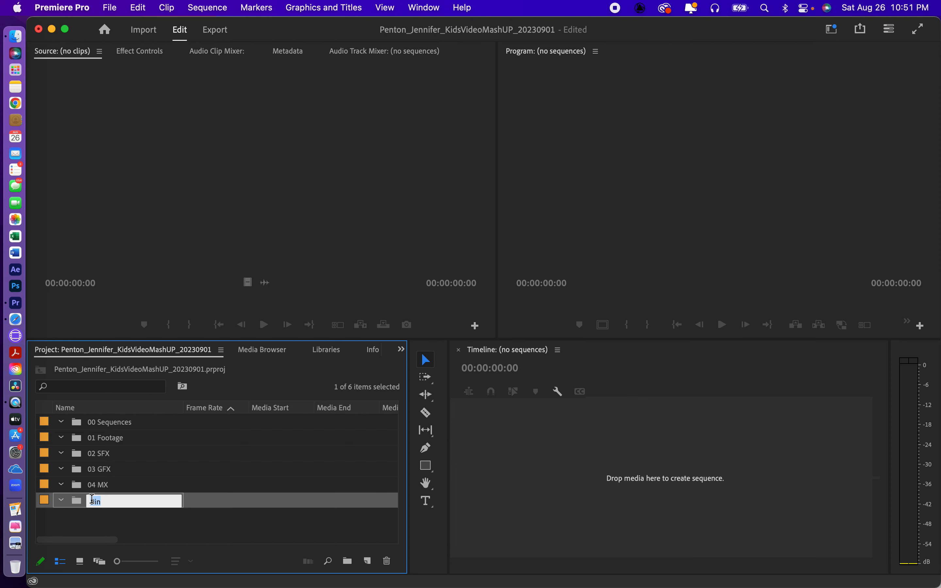
{"action": "type", "text": "05 Titles & Credits"}
{"action": "left_click", "coordinate": [102, 523]}
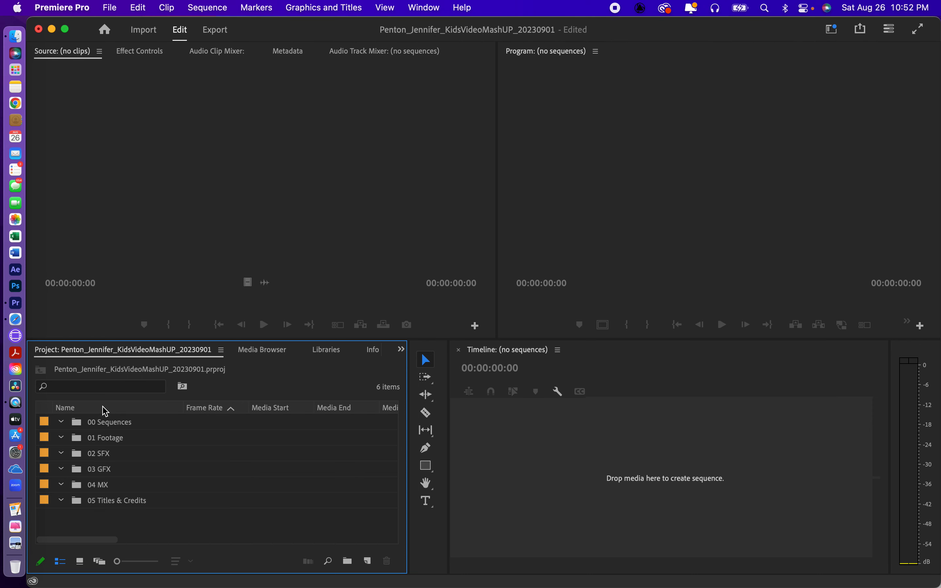
Step: Cycle through Safari and Premiere Pro, ending on Finder showing the Kids Video MashUp Top Folder
{"action": "key", "text": "super+Tab"}
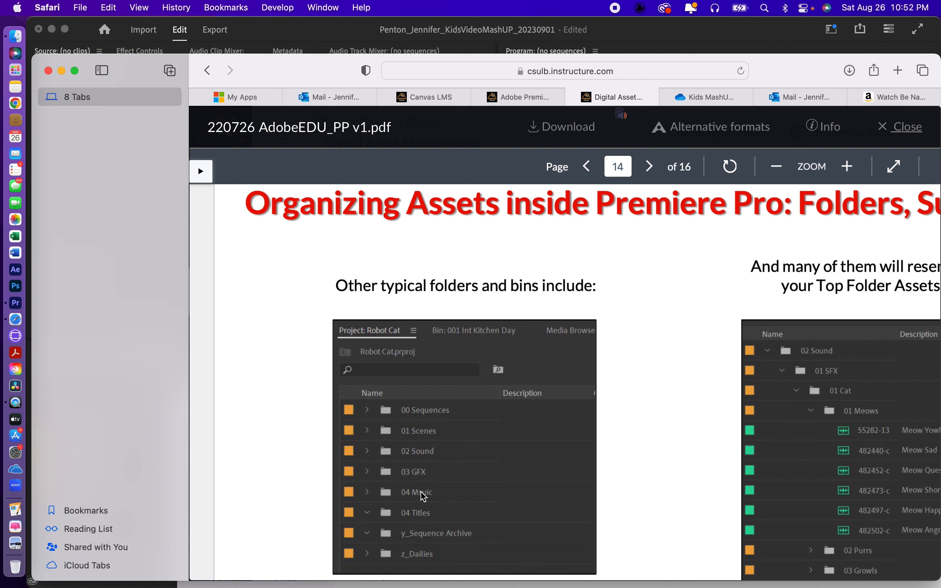
{"action": "key", "text": "super+Tab"}
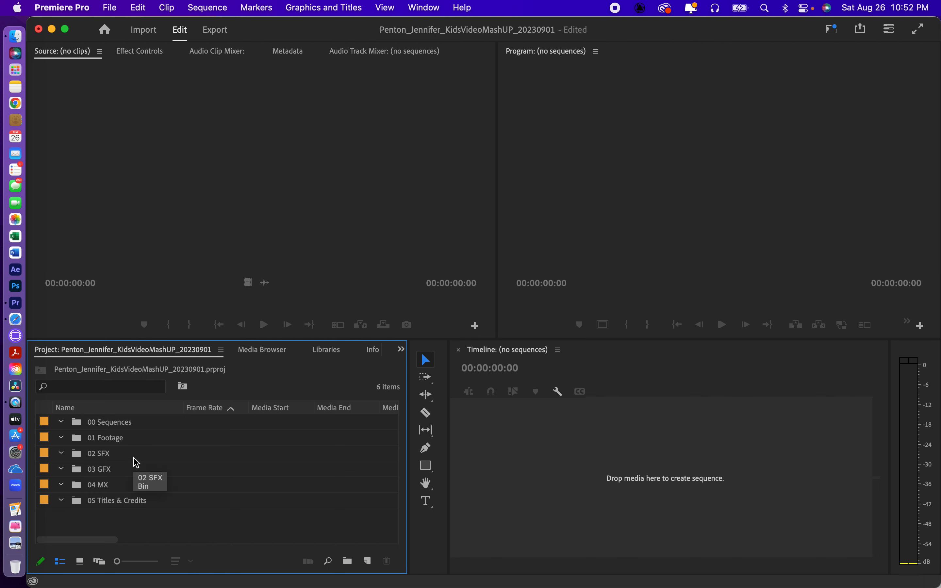
{"action": "key", "text": "super+Tab"}
{"action": "key", "text": "super+Tab"}
{"action": "key", "text": "super+Tab"}
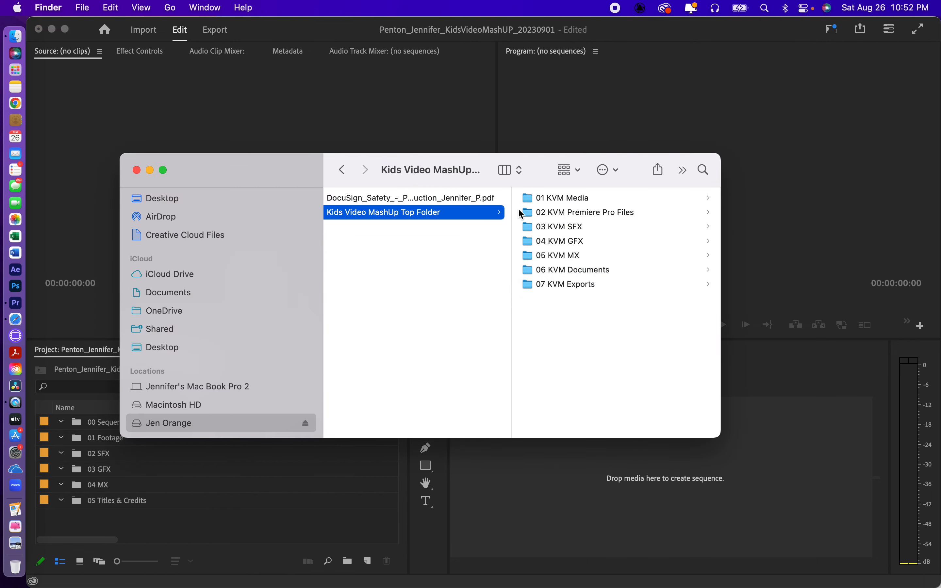
Step: Review the 02 KVM Premiere Pro Files and 01 KVM Media folders in Finder, then return to Premiere Pro
{"action": "left_click", "coordinate": [525, 213]}
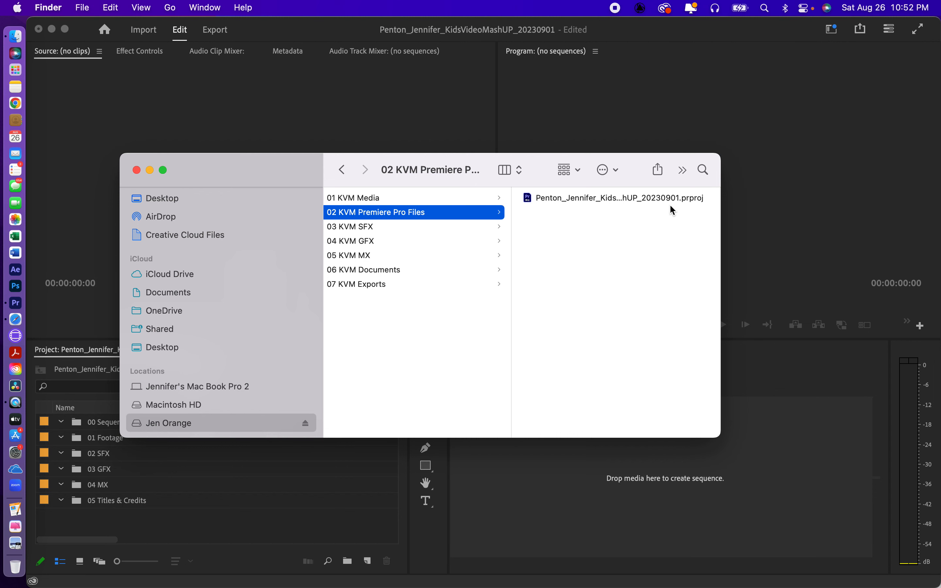
{"action": "left_click_drag", "start_coordinate": [719, 224], "coordinate": [842, 227]}
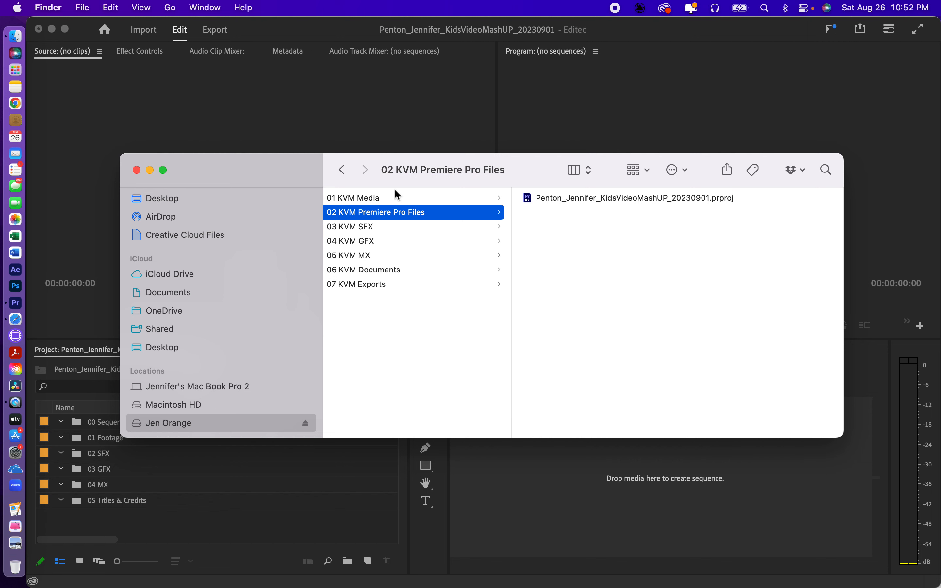
{"action": "left_click", "coordinate": [365, 200]}
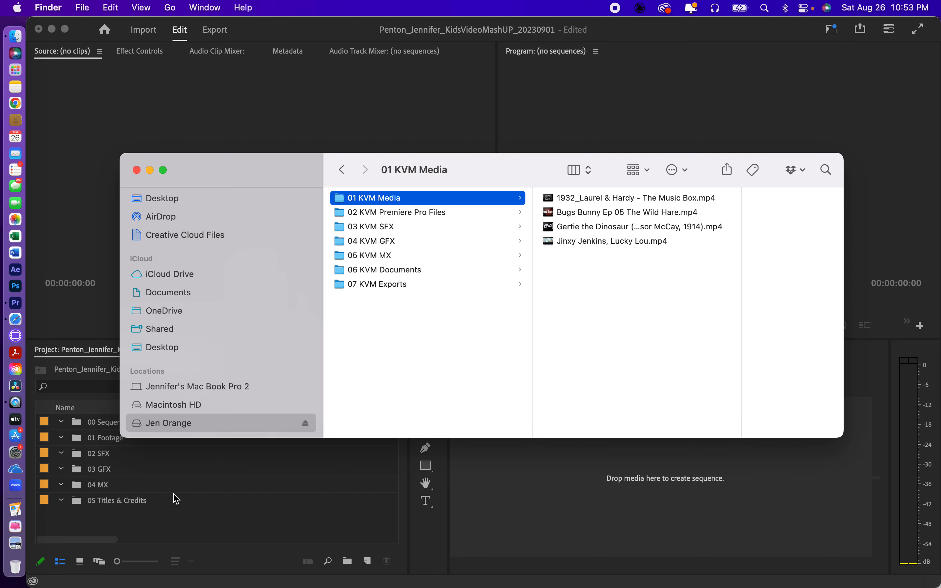
{"action": "left_click", "coordinate": [154, 528]}
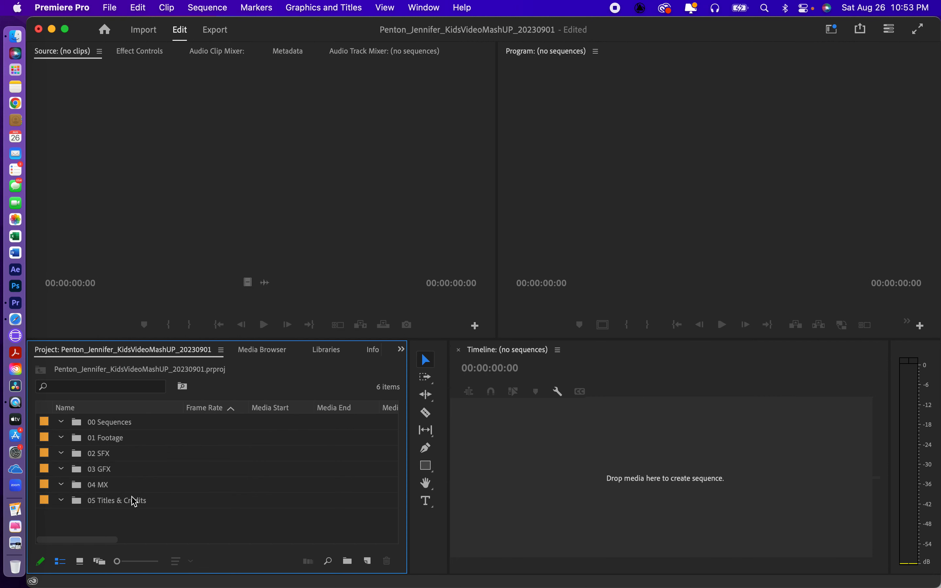
Step: Open the 01 Footage, 02 SFX and 03 GFX bins each in its own tab
{"action": "double_click", "coordinate": [79, 441]}
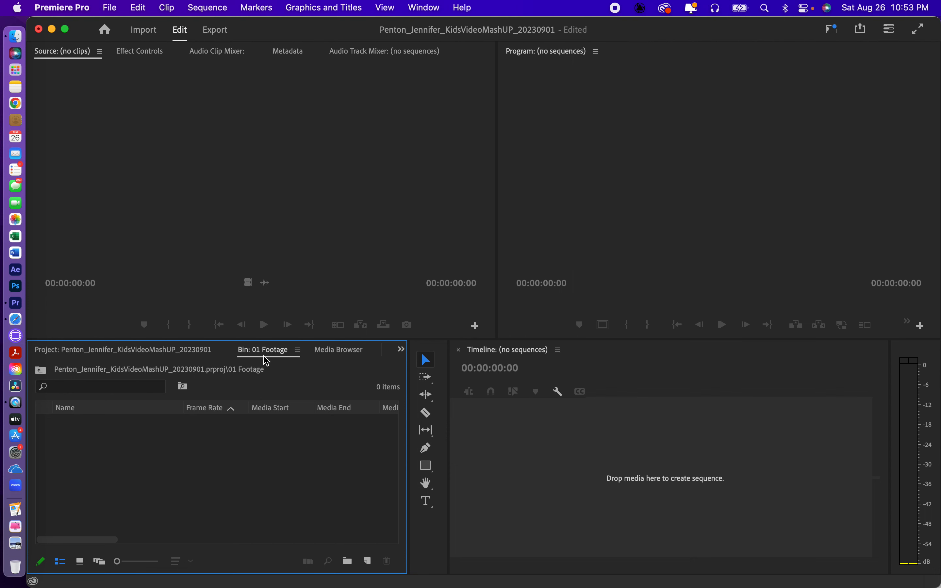
{"action": "left_click", "coordinate": [120, 352]}
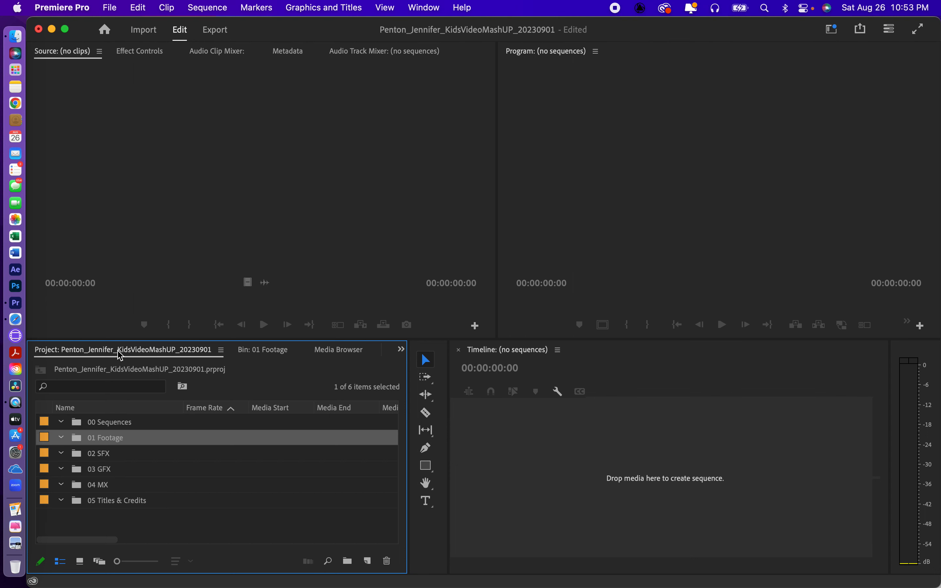
{"action": "double_click", "coordinate": [79, 458]}
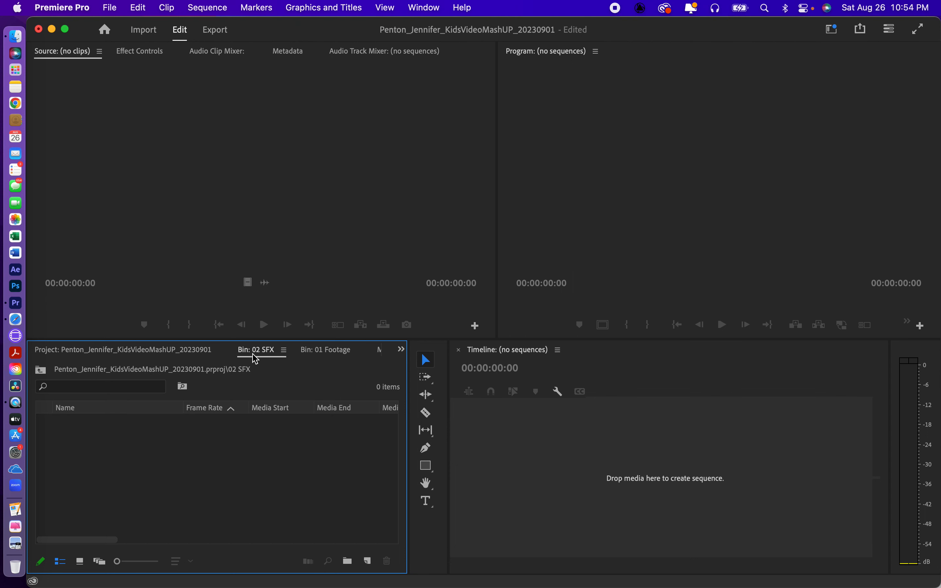
{"action": "left_click", "coordinate": [146, 354]}
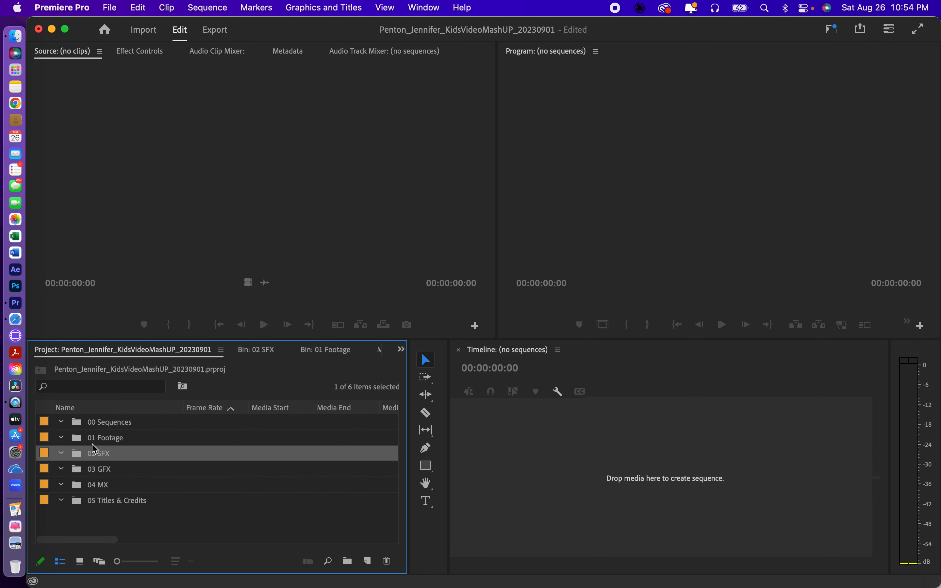
{"action": "left_click", "coordinate": [77, 476]}
{"action": "double_click", "coordinate": [77, 475]}
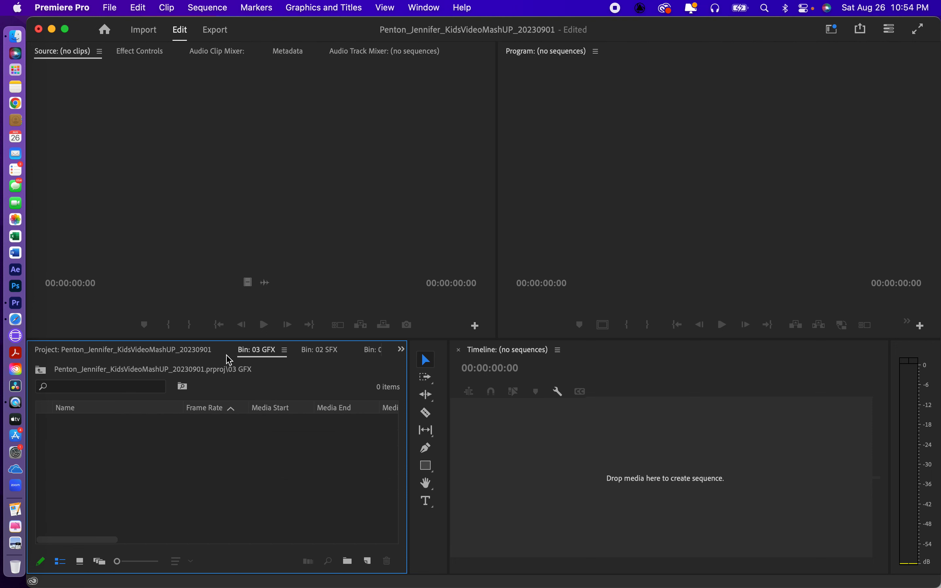
Step: Switch between the 01 Footage, 02 SFX and 03 GFX bin tabs
{"action": "left_click", "coordinate": [372, 350]}
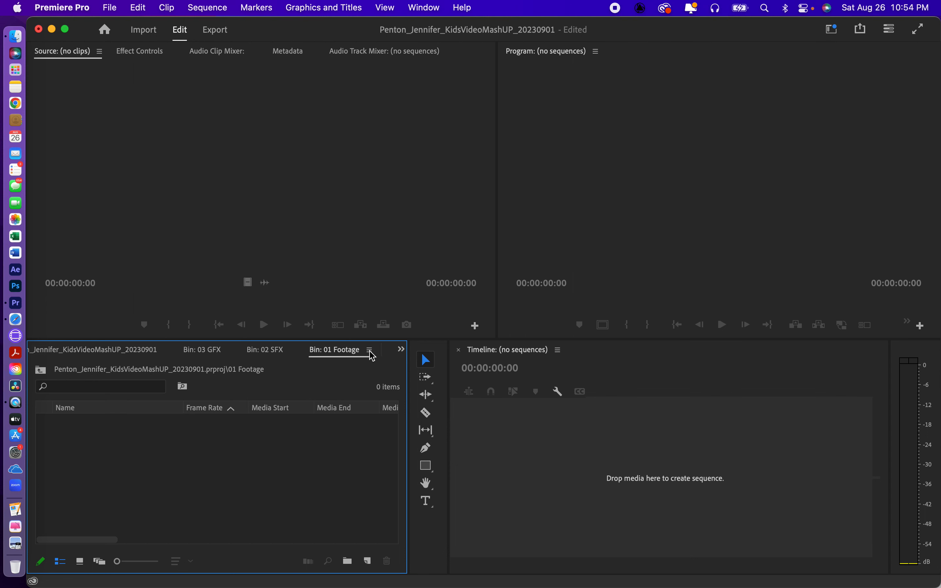
{"action": "left_click", "coordinate": [252, 351]}
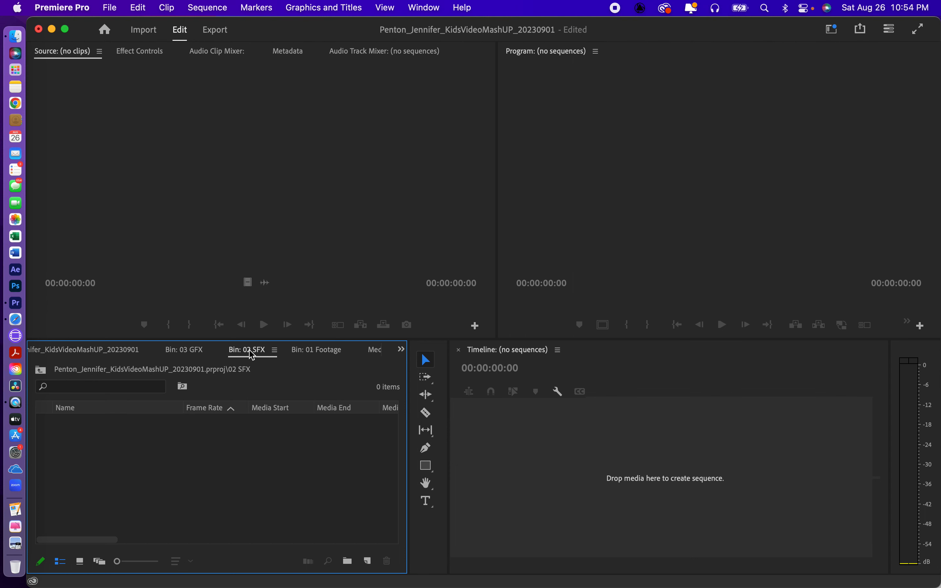
{"action": "left_click", "coordinate": [192, 352]}
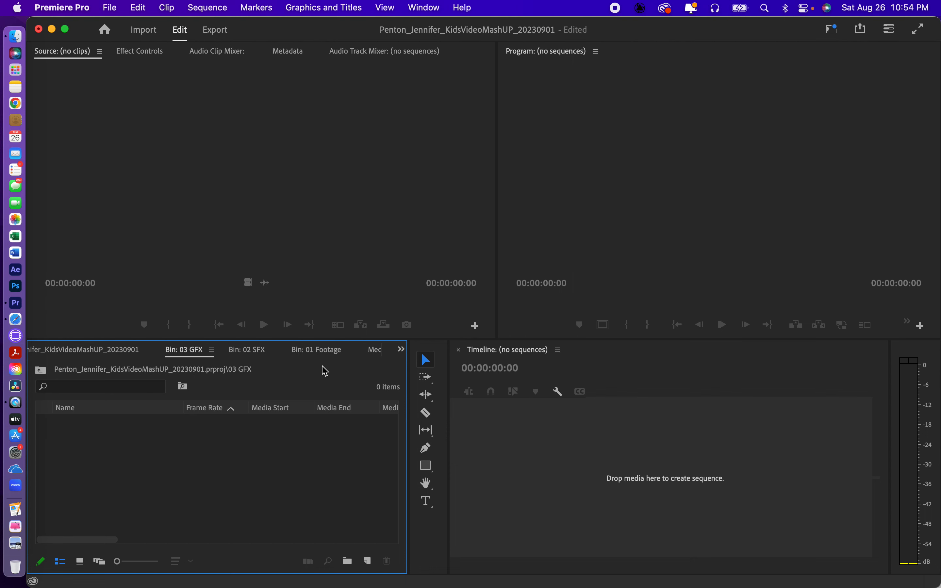
{"action": "left_click", "coordinate": [83, 12]}
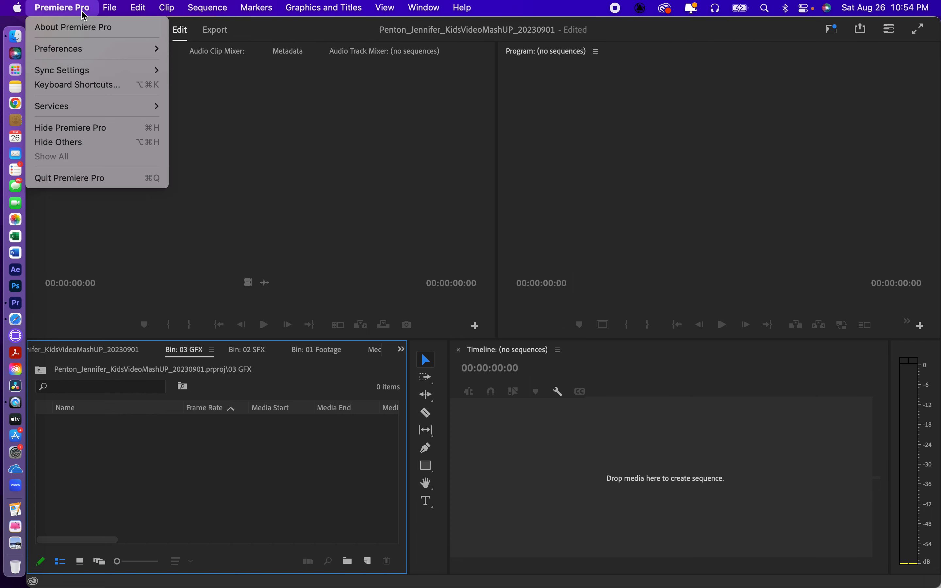
{"action": "mouse_move", "coordinate": [85, 52]}
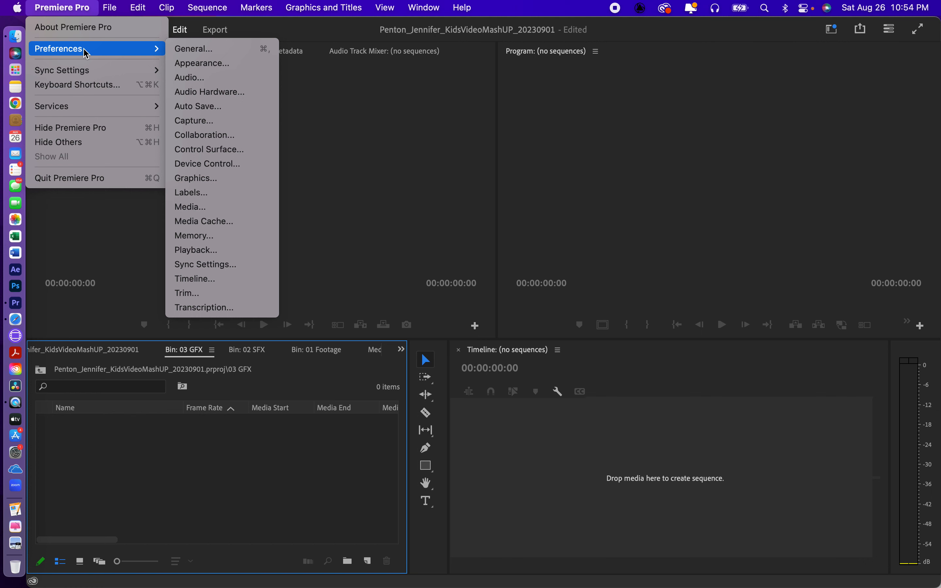
{"action": "left_click", "coordinate": [218, 53]}
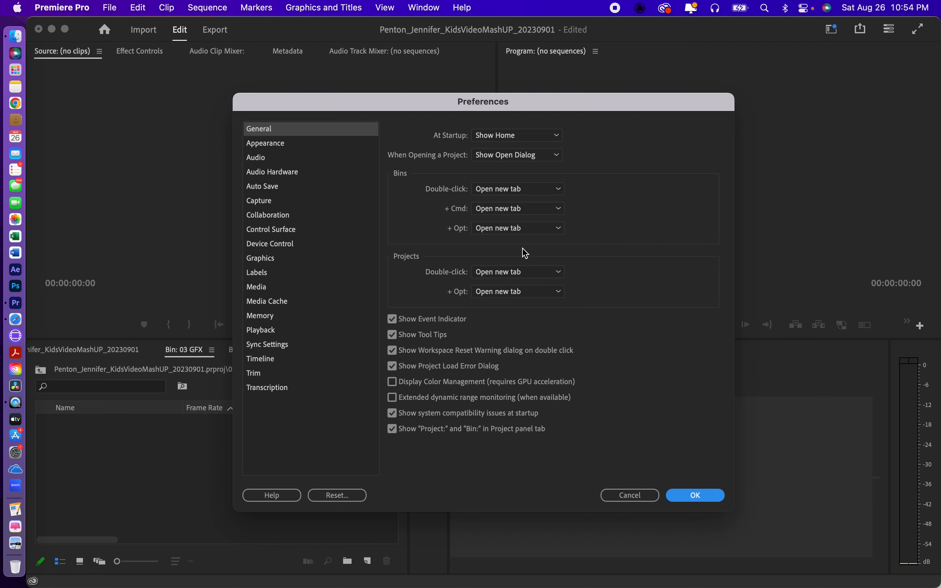
{"action": "left_click", "coordinate": [692, 497]}
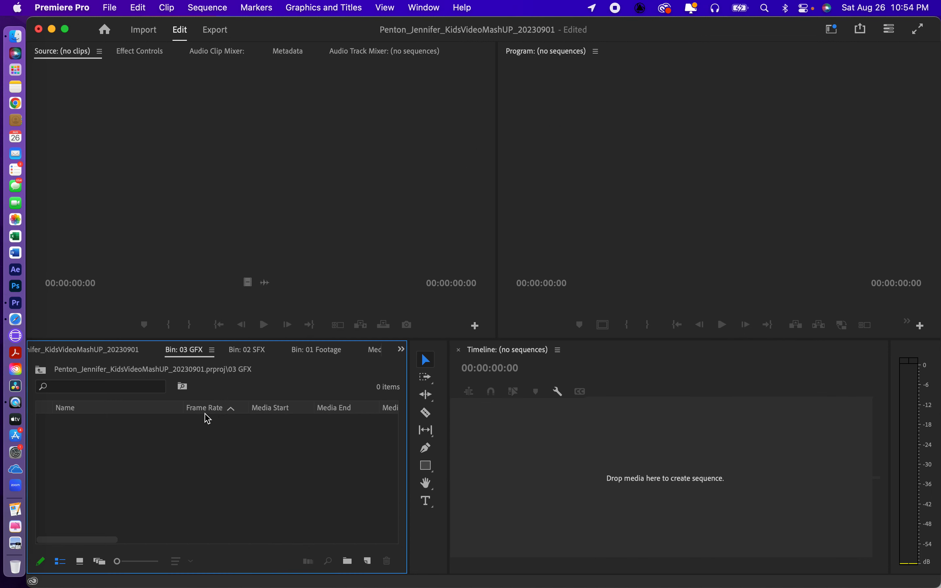
Step: Bring up the Import dialog from the empty 01 Footage bin
{"action": "left_click", "coordinate": [313, 354]}
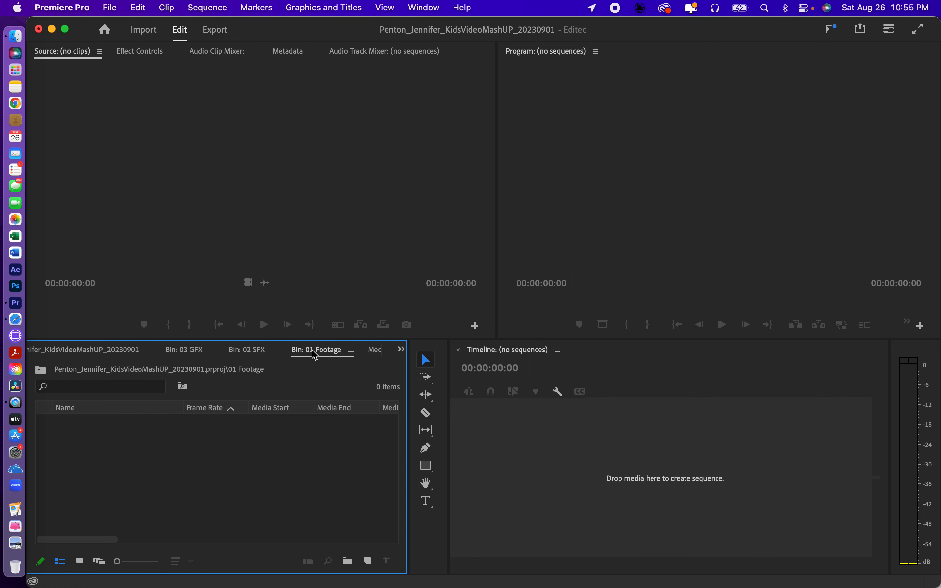
{"action": "right_click", "coordinate": [268, 454]}
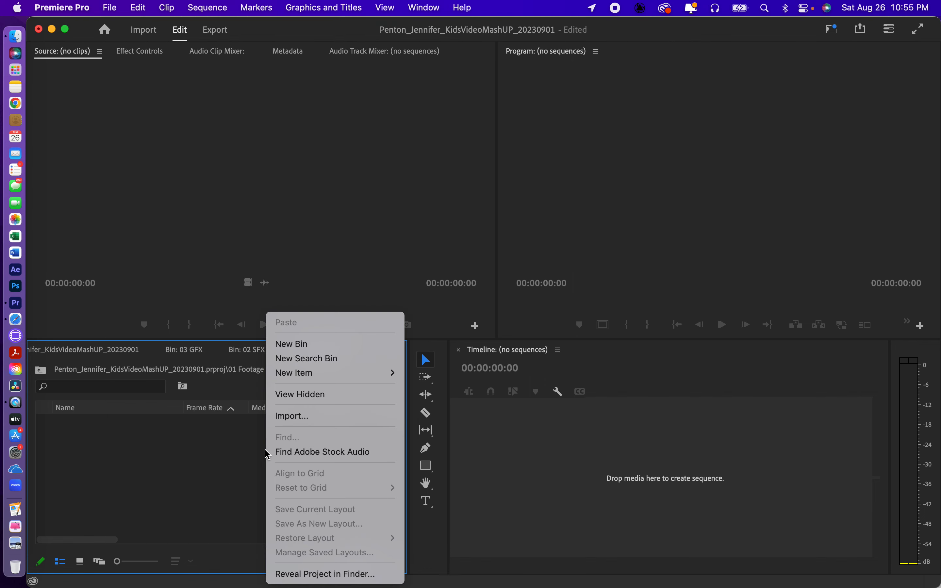
{"action": "left_click", "coordinate": [288, 416]}
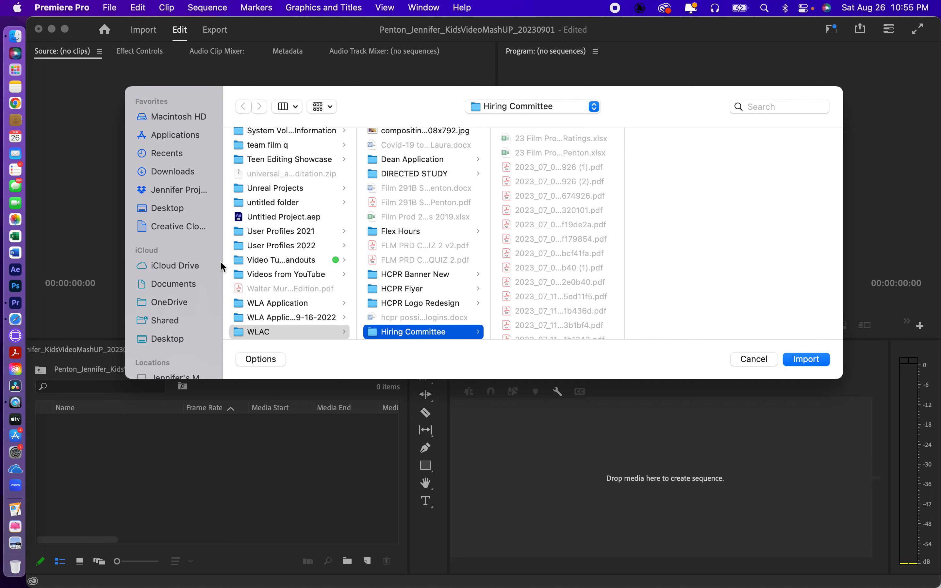
{"action": "scroll", "coordinate": [274, 261], "scroll_direction": "up", "scroll_amount": 10}
{"action": "scroll", "coordinate": [274, 262], "scroll_direction": "up", "scroll_amount": 15}
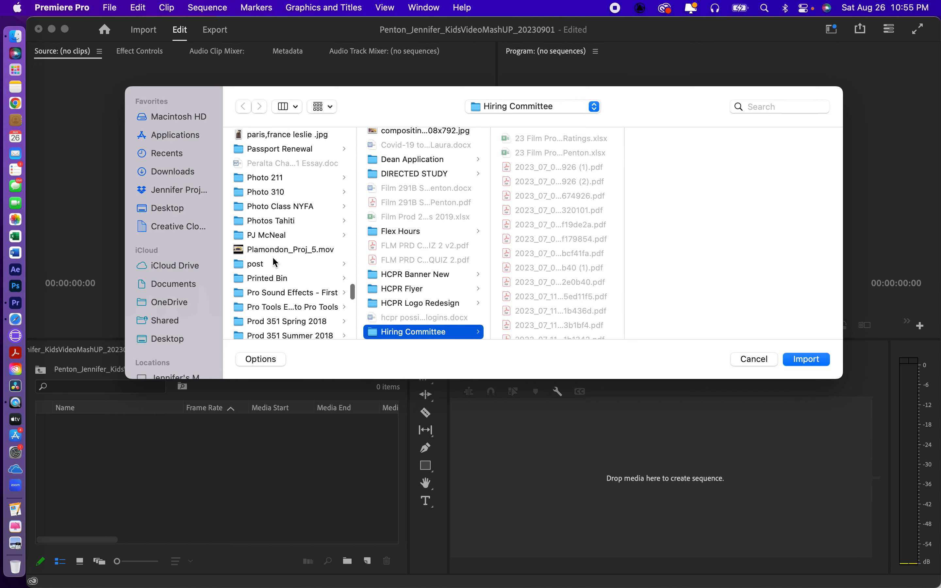
{"action": "scroll", "coordinate": [274, 261], "scroll_direction": "up", "scroll_amount": 10}
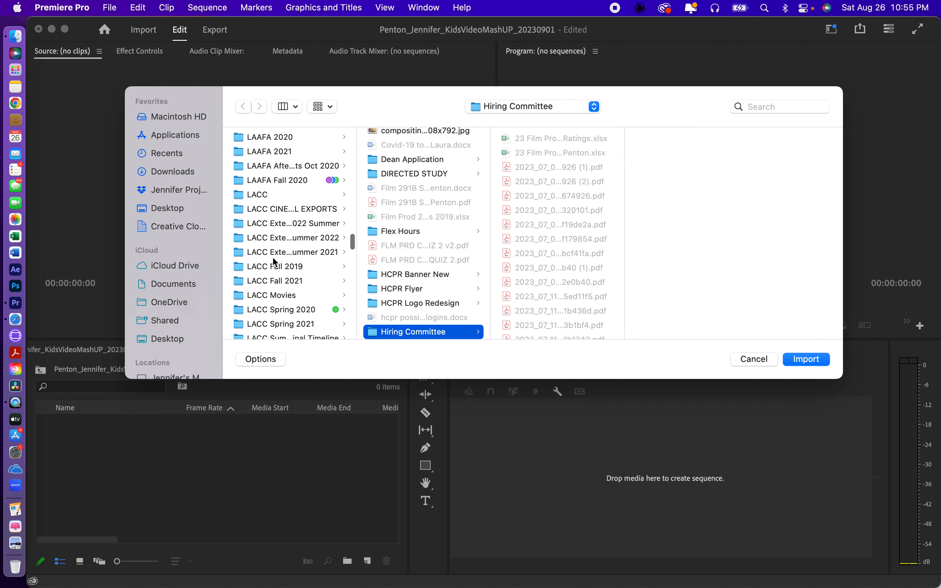
{"action": "scroll", "coordinate": [274, 262], "scroll_direction": "up", "scroll_amount": 15}
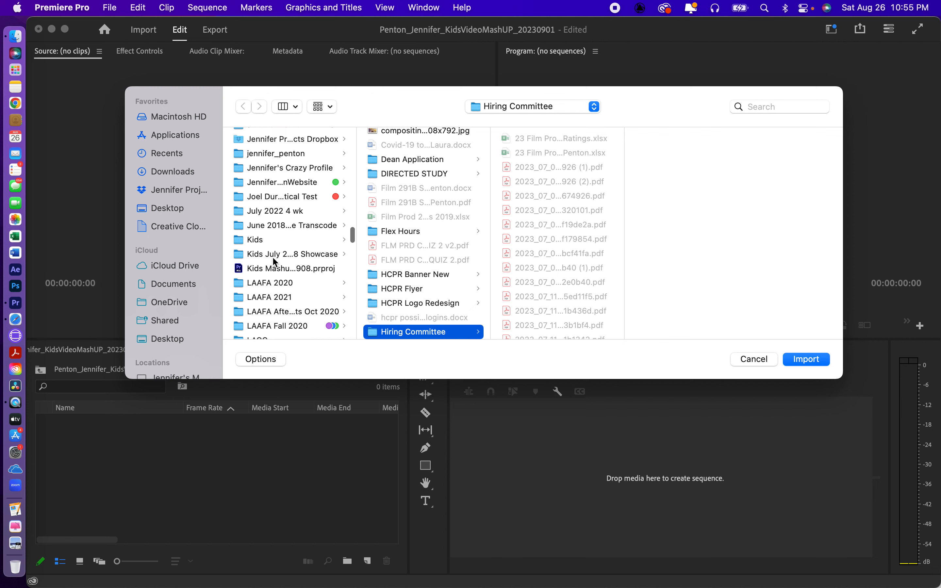
{"action": "scroll", "coordinate": [274, 261], "scroll_direction": "up", "scroll_amount": 15}
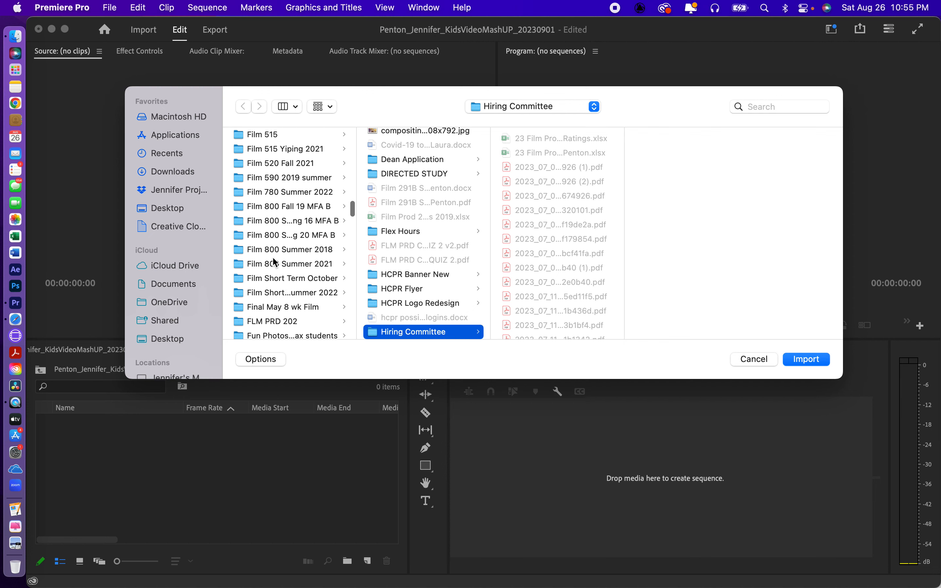
{"action": "scroll", "coordinate": [274, 261], "scroll_direction": "up", "scroll_amount": 15}
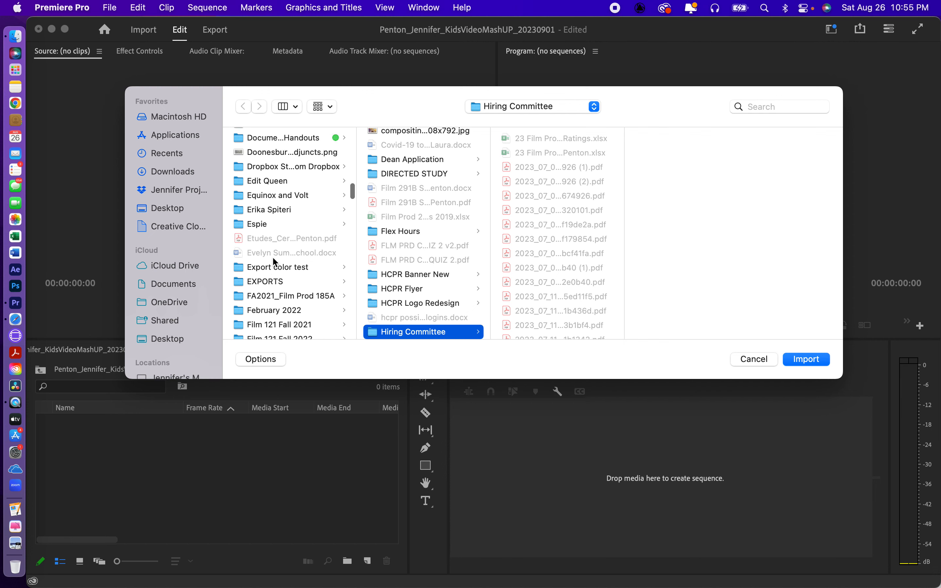
{"action": "scroll", "coordinate": [274, 261], "scroll_direction": "down", "scroll_amount": 15}
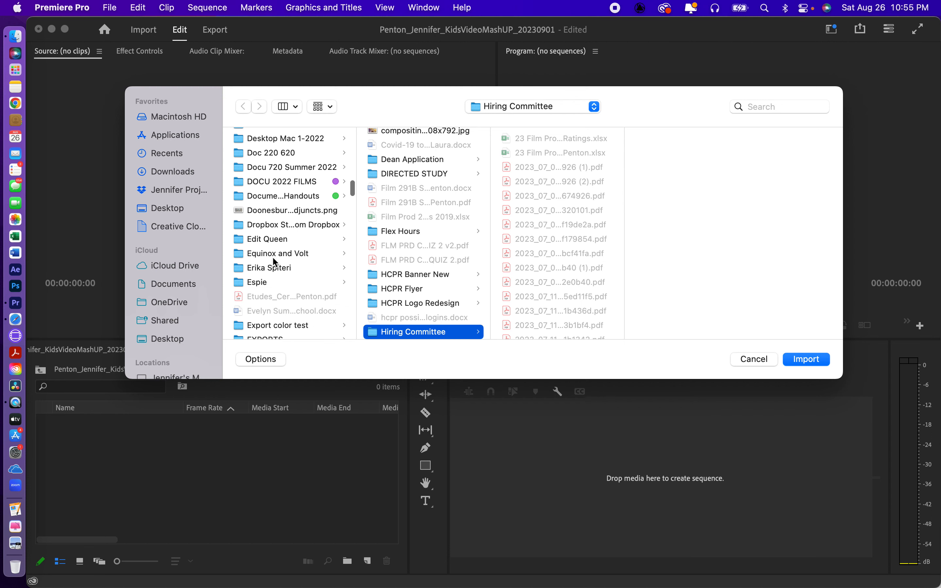
{"action": "scroll", "coordinate": [275, 261], "scroll_direction": "up", "scroll_amount": 15}
{"action": "scroll", "coordinate": [274, 262], "scroll_direction": "up", "scroll_amount": 10}
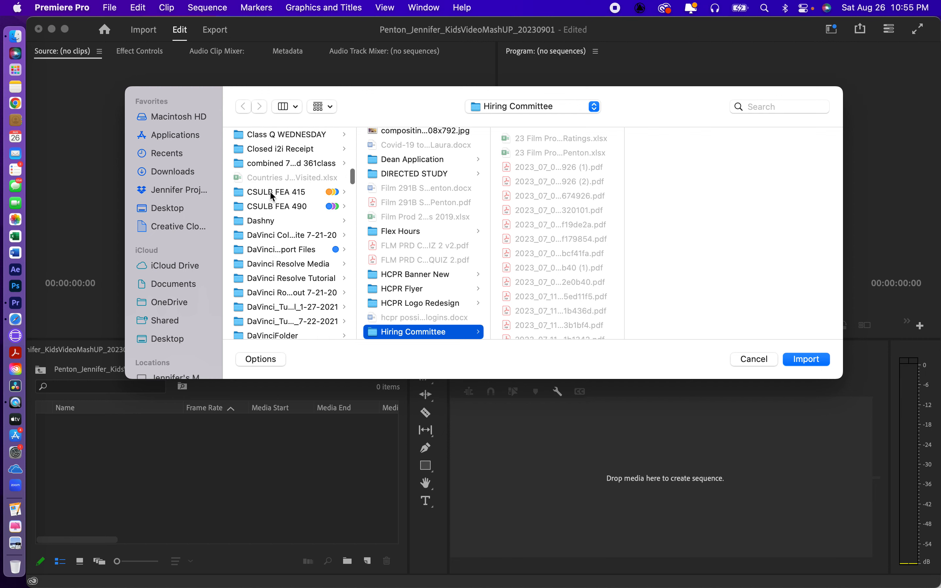
Step: Browse to CSULB FEA 415 > FEA 415 FA 2023 > Section 3 > Kids Video > 01 KVM Media
{"action": "left_click", "coordinate": [269, 191]}
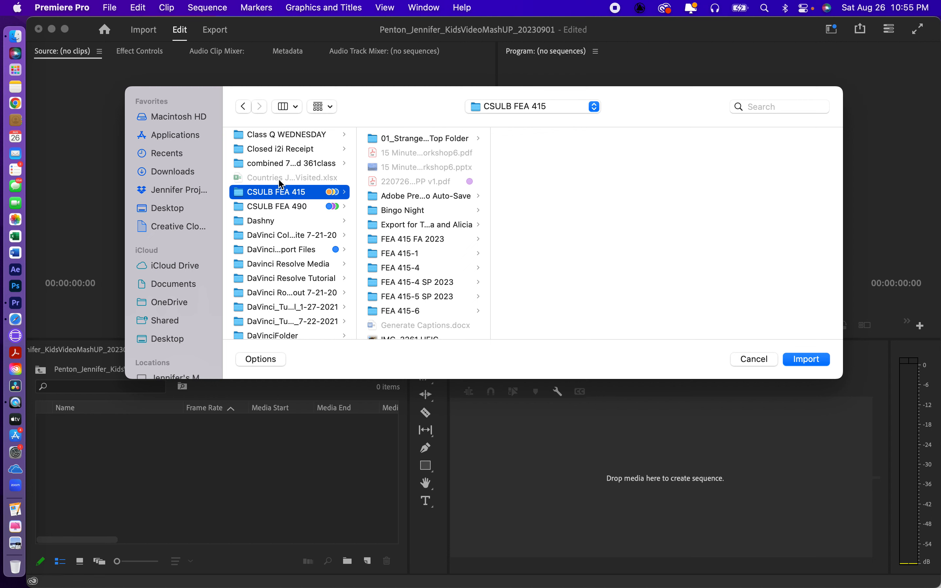
{"action": "left_click", "coordinate": [404, 240]}
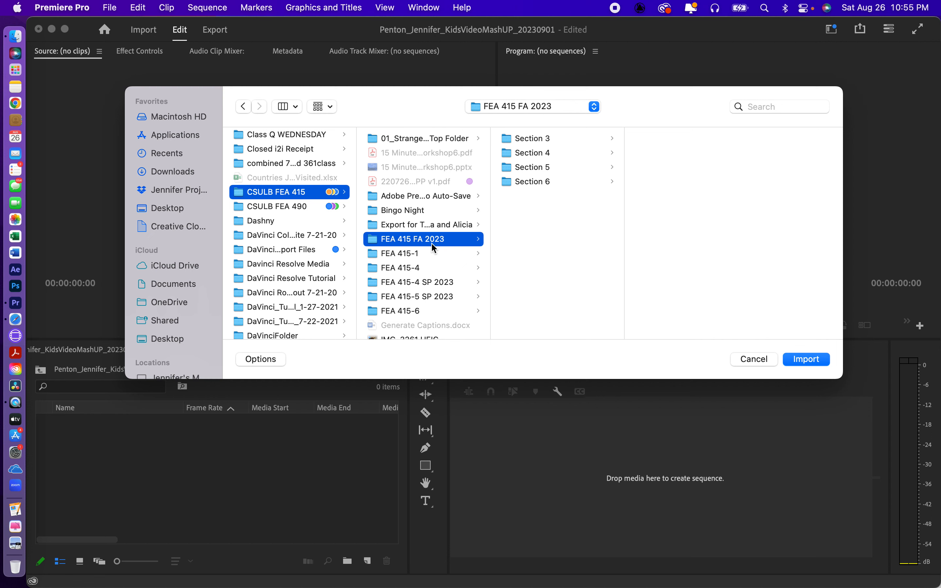
{"action": "left_click", "coordinate": [531, 142]}
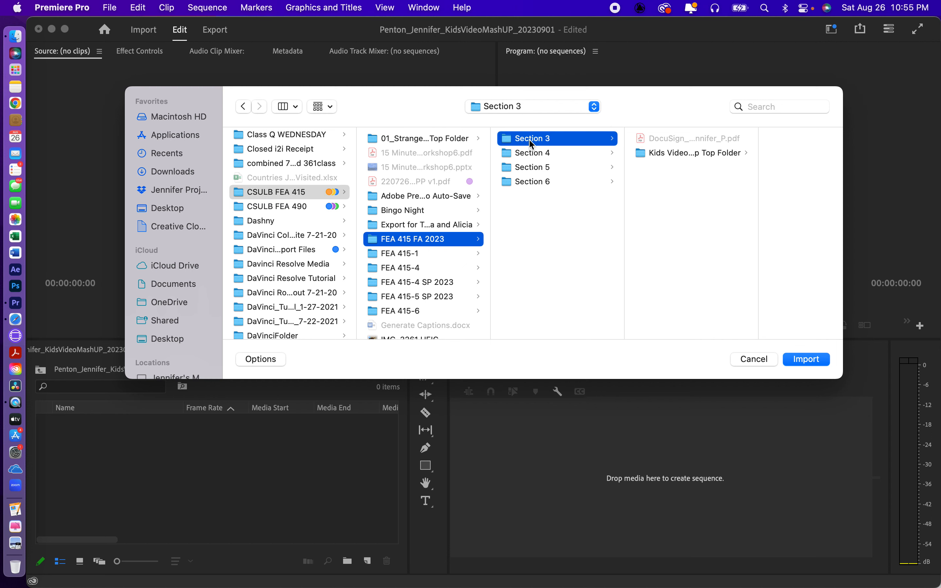
{"action": "left_click", "coordinate": [663, 156]}
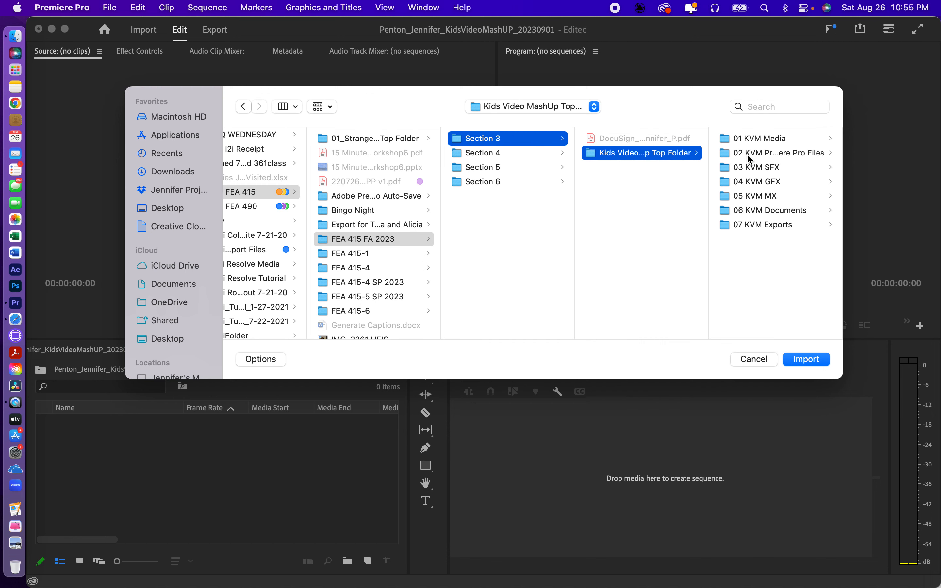
{"action": "left_click", "coordinate": [751, 139]}
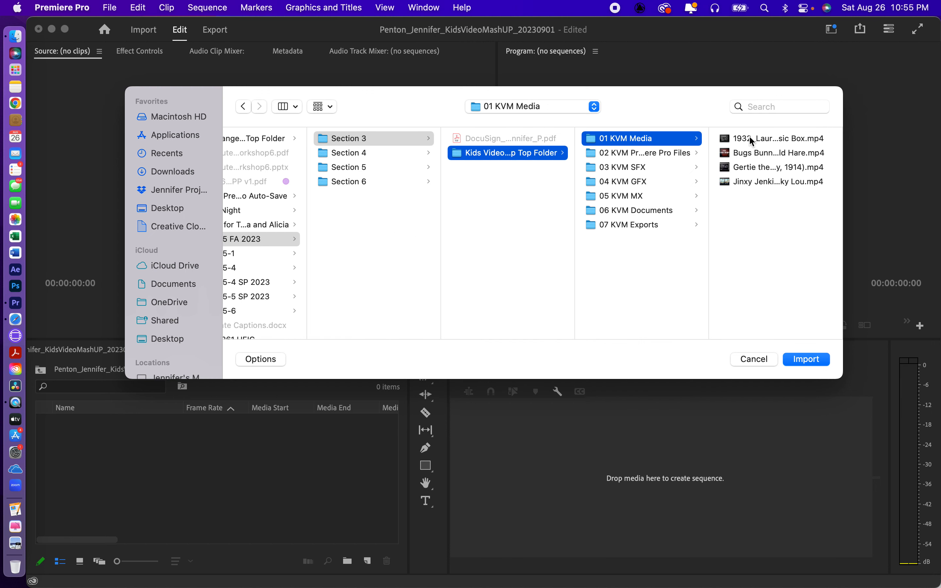
Step: Select all four mp4 clips, from 1932_Laurel & Hardy to the last, and import them
{"action": "left_click", "coordinate": [750, 138]}
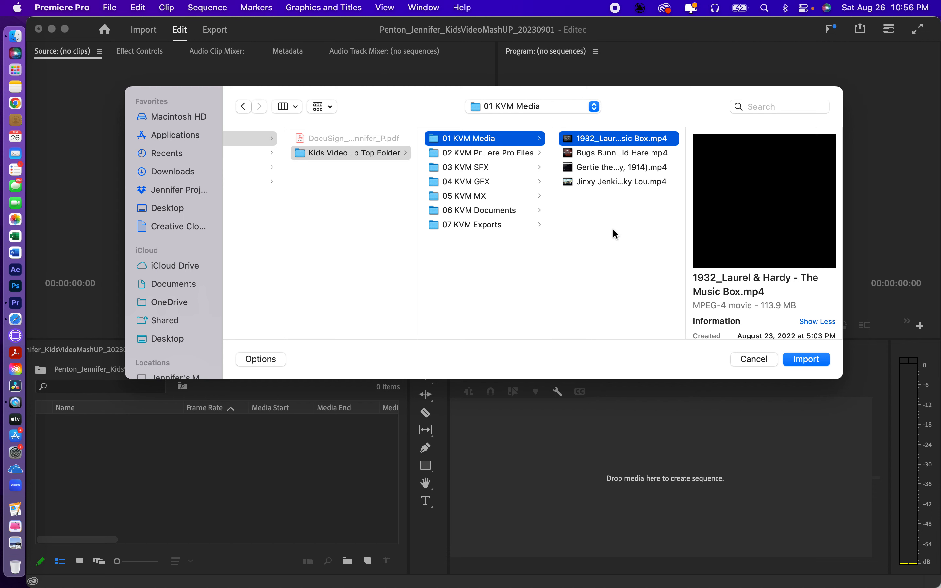
{"action": "left_click", "coordinate": [610, 210]}
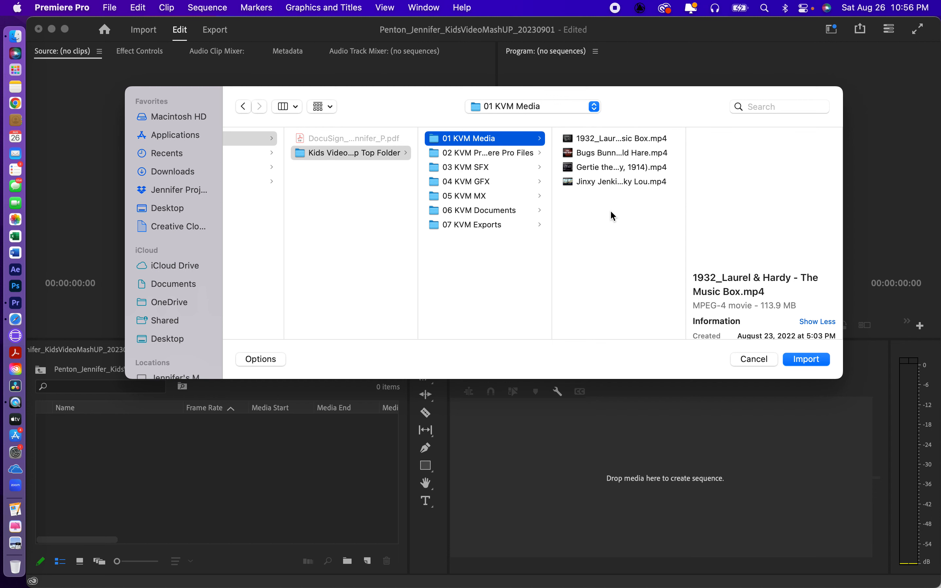
{"action": "left_click", "coordinate": [595, 144]}
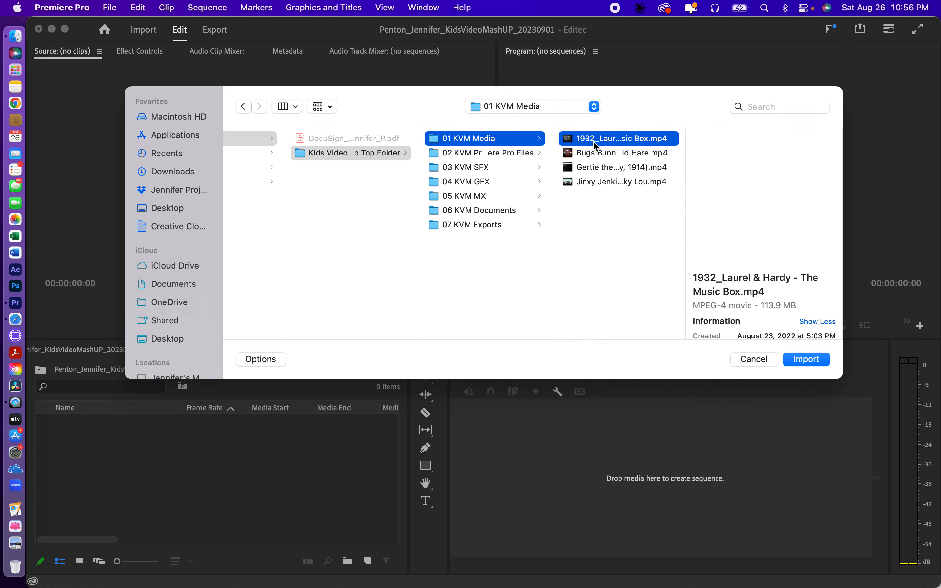
{"action": "left_click", "coordinate": [587, 184], "text": "shift"}
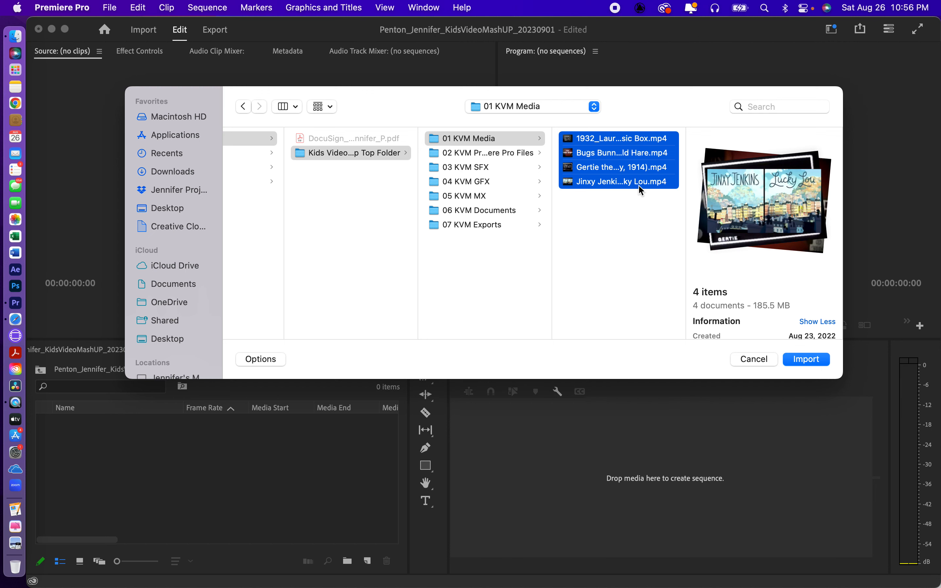
{"action": "left_click", "coordinate": [805, 359]}
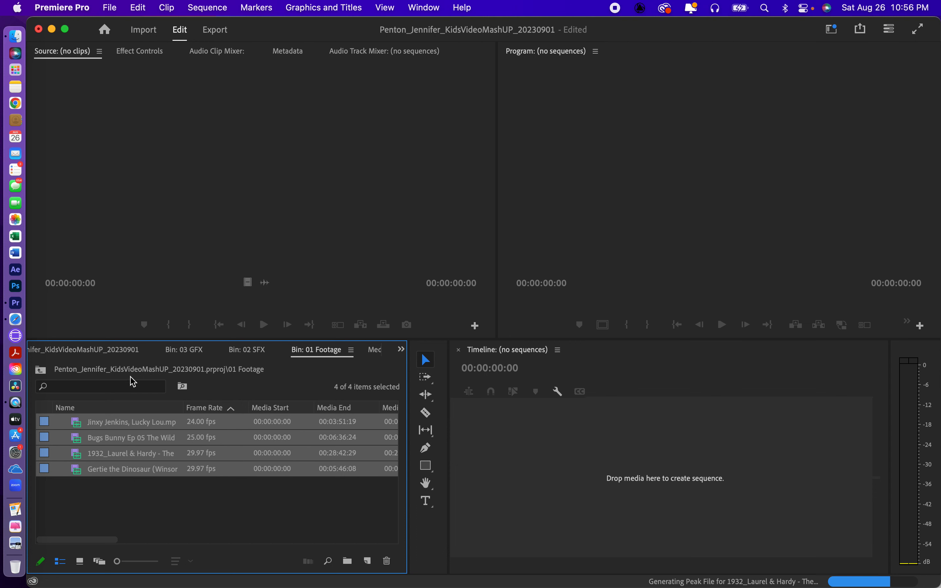
Step: Go back to the full Project list and open the empty 00 Sequences bin in its own tab
{"action": "left_click", "coordinate": [110, 354]}
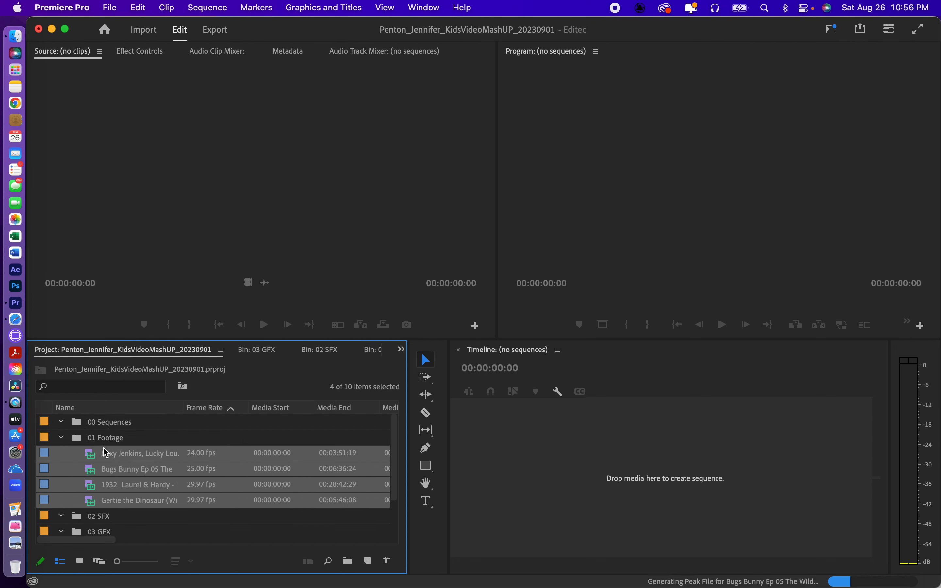
{"action": "left_click", "coordinate": [103, 424]}
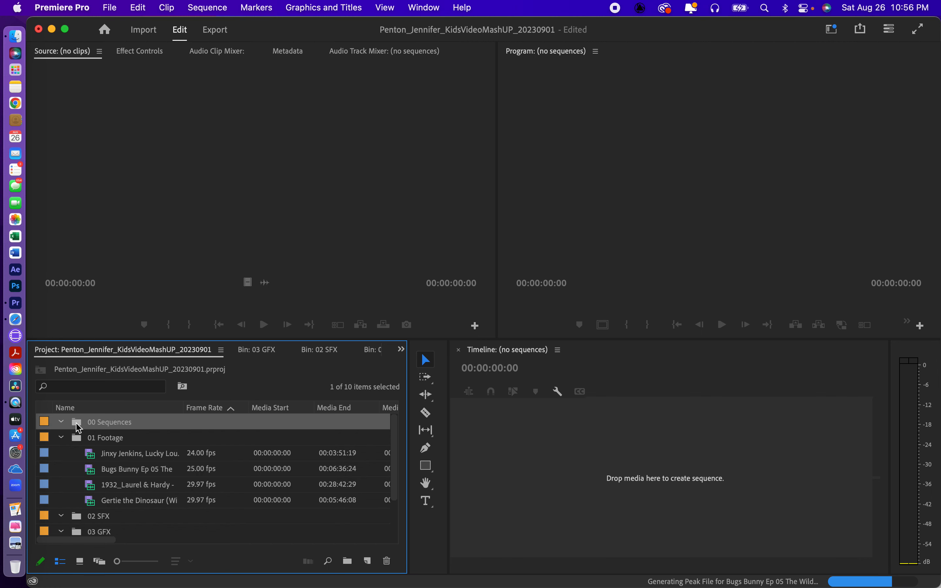
{"action": "double_click", "coordinate": [78, 428]}
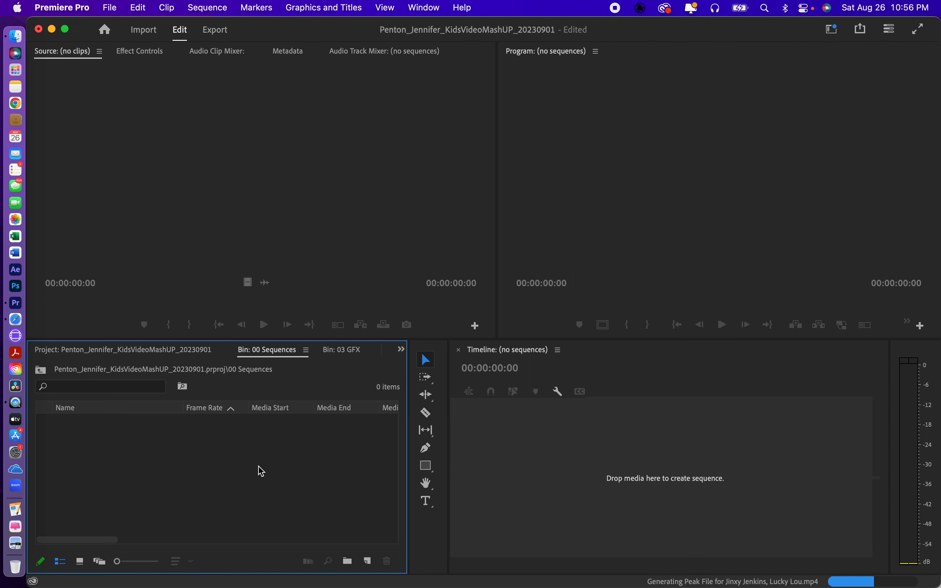
Step: Start a new sequence and set its Editing Mode to Custom with a 23.976 fps timebase
{"action": "left_click", "coordinate": [368, 562]}
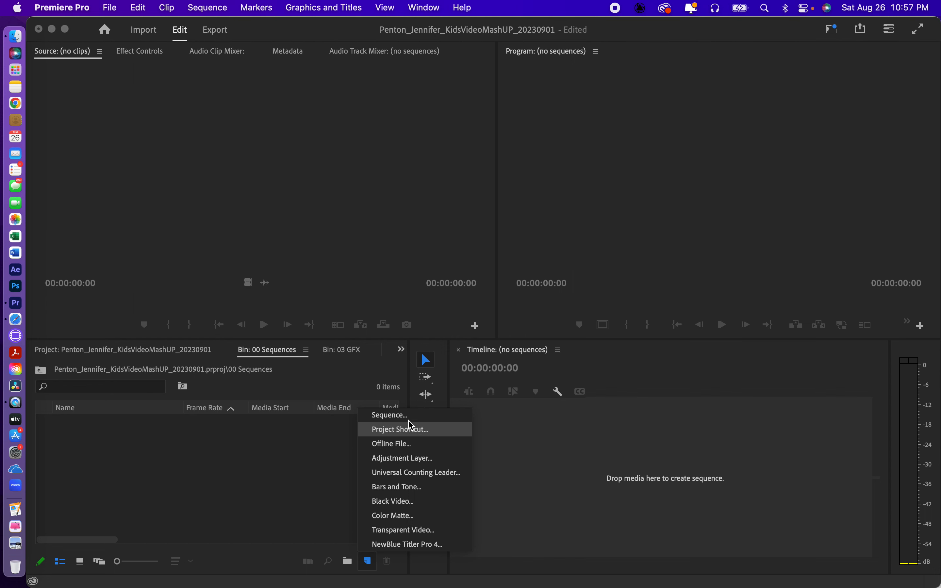
{"action": "left_click", "coordinate": [390, 415]}
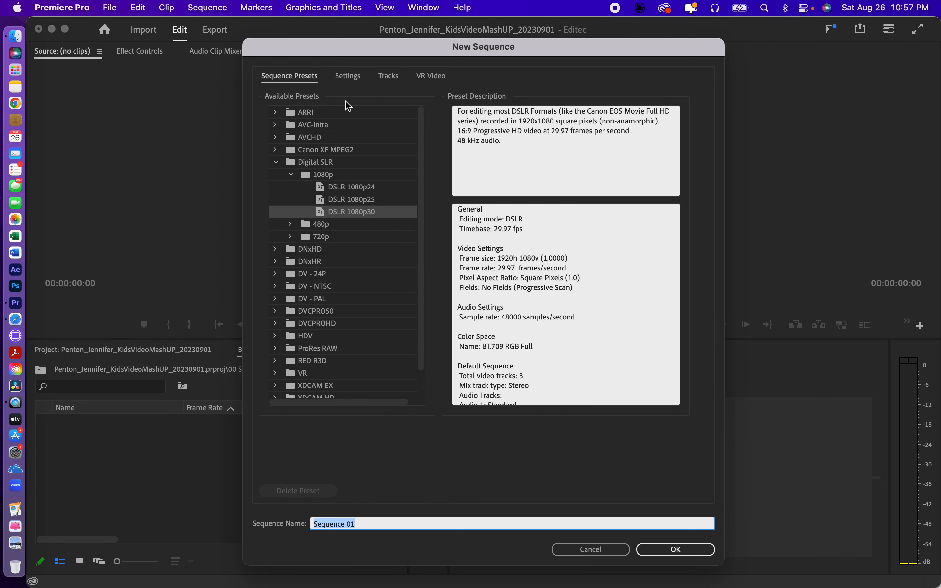
{"action": "left_click", "coordinate": [348, 78]}
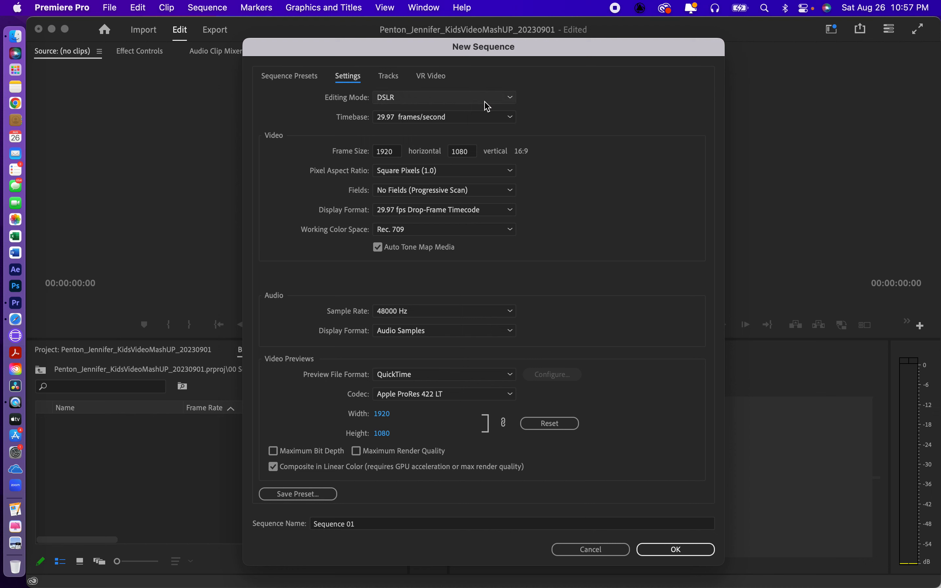
{"action": "left_click", "coordinate": [512, 103]}
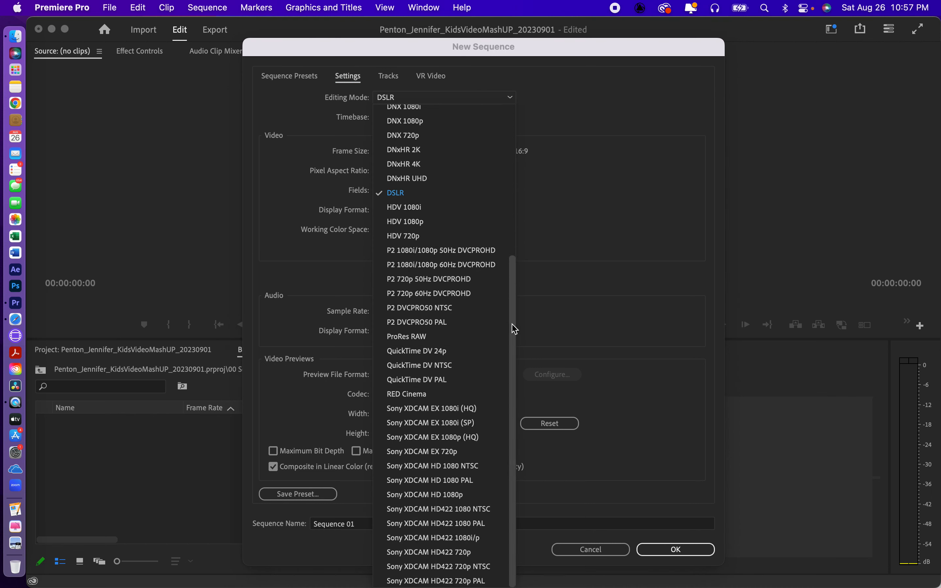
{"action": "left_click_drag", "start_coordinate": [514, 329], "coordinate": [507, 171]}
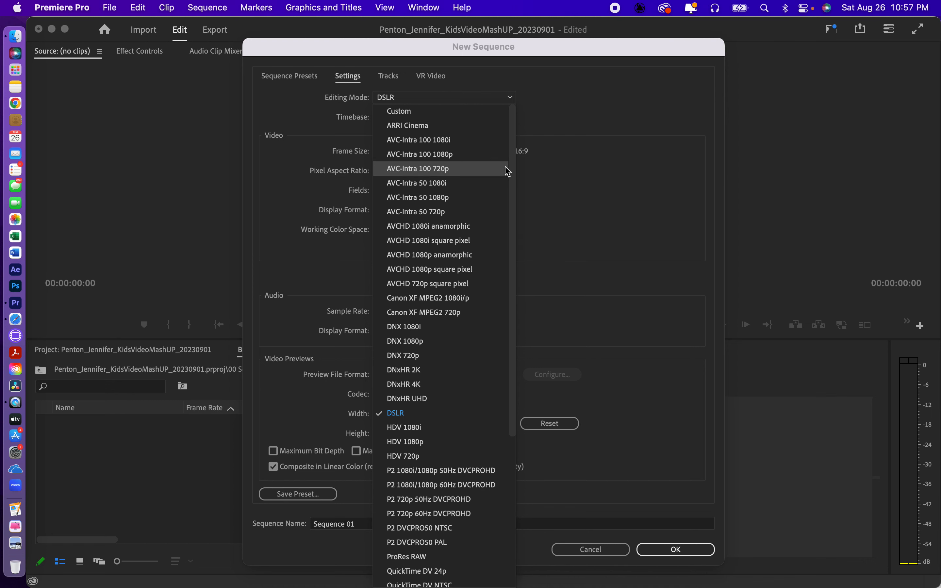
{"action": "left_click", "coordinate": [436, 113]}
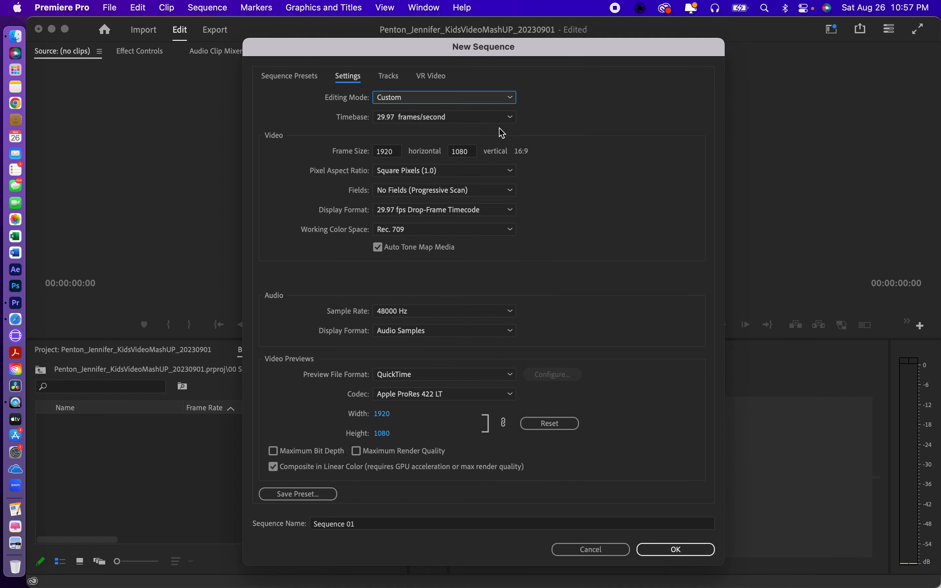
{"action": "left_click", "coordinate": [511, 120]}
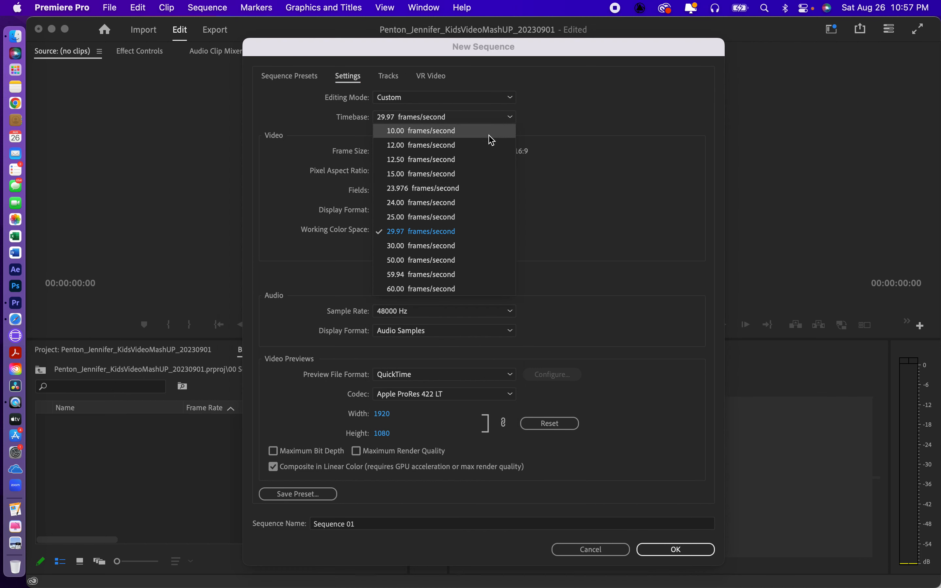
{"action": "left_click", "coordinate": [437, 191]}
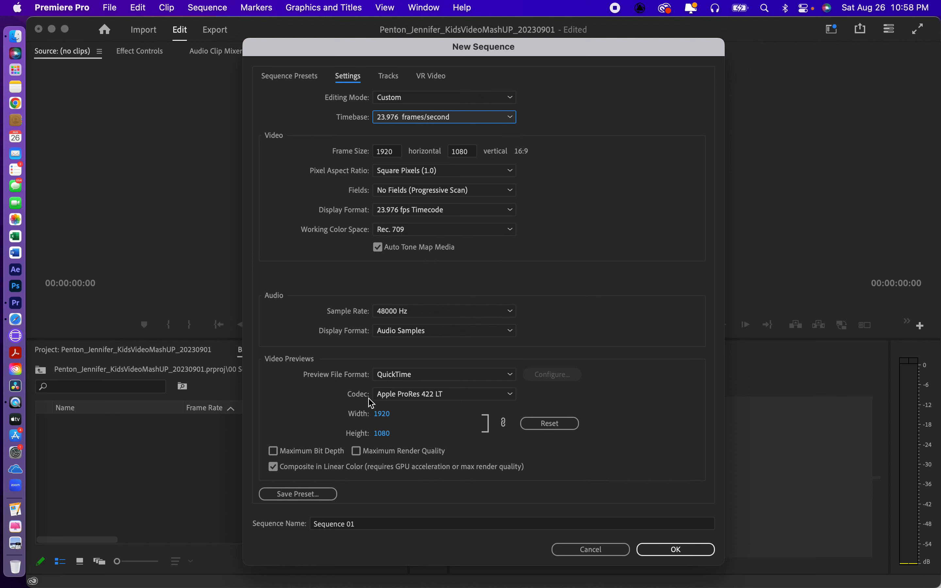
Step: Replace 'Sequence 01' with the pasted project name ending in _v1 and create the sequence
{"action": "left_click", "coordinate": [358, 523]}
{"action": "left_click_drag", "start_coordinate": [357, 524], "coordinate": [306, 520]}
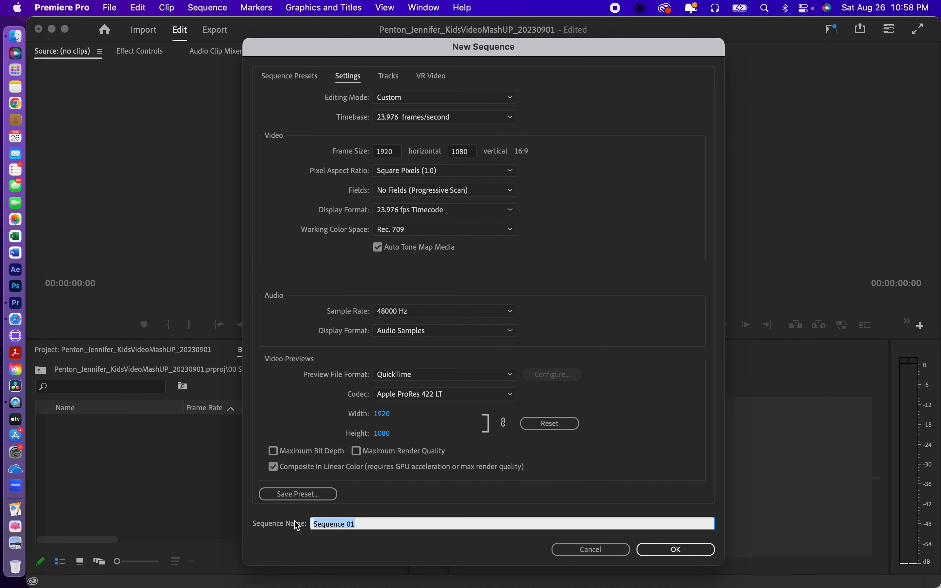
{"action": "type", "text": "Penton_Jennifer_KidsVideoMashUP_20230901"}
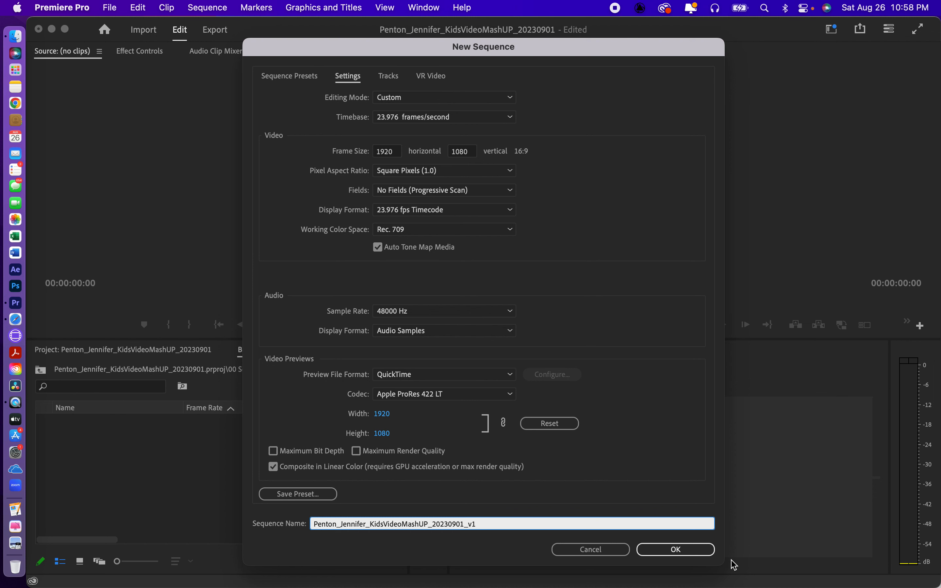
{"action": "left_click", "coordinate": [675, 549]}
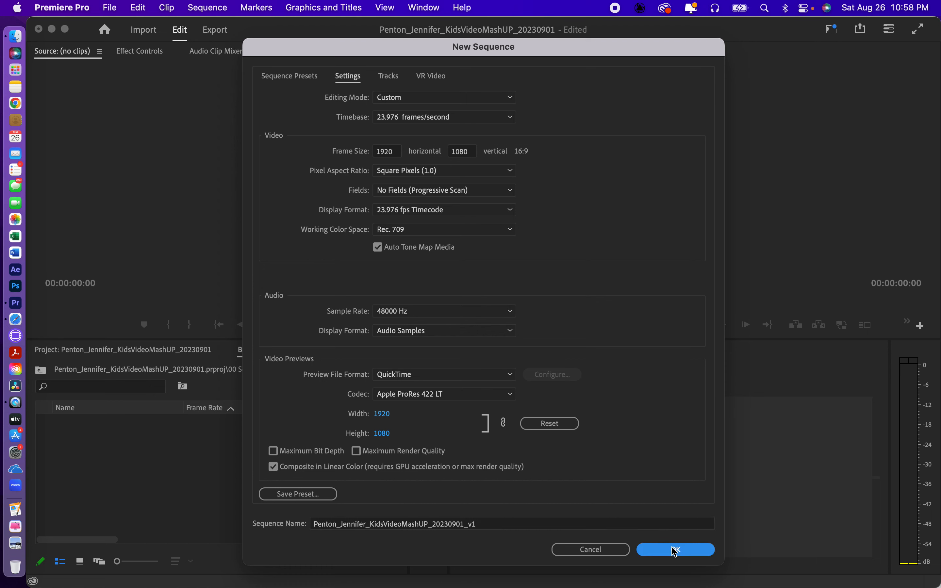
{"action": "left_click", "coordinate": [675, 550]}
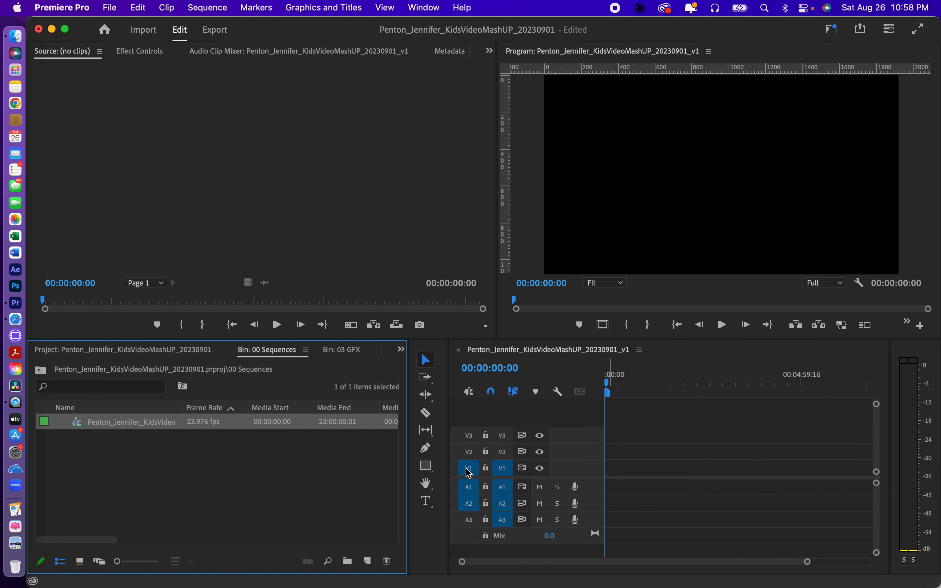
Step: Turn off targeting for A3 and A2 and source patching for A2, leaving A1 active
{"action": "left_click", "coordinate": [505, 522]}
{"action": "left_click", "coordinate": [503, 505]}
{"action": "left_click", "coordinate": [470, 505]}
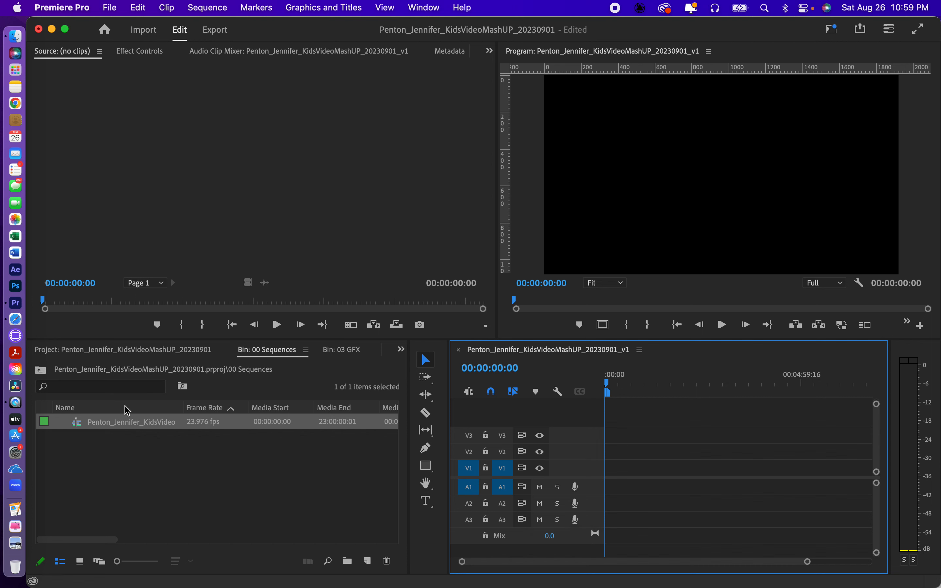
Step: Maximize the Project panel with ` to compare clip frame rates, restore it, and collapse 00 Sequences
{"action": "left_click", "coordinate": [97, 352]}
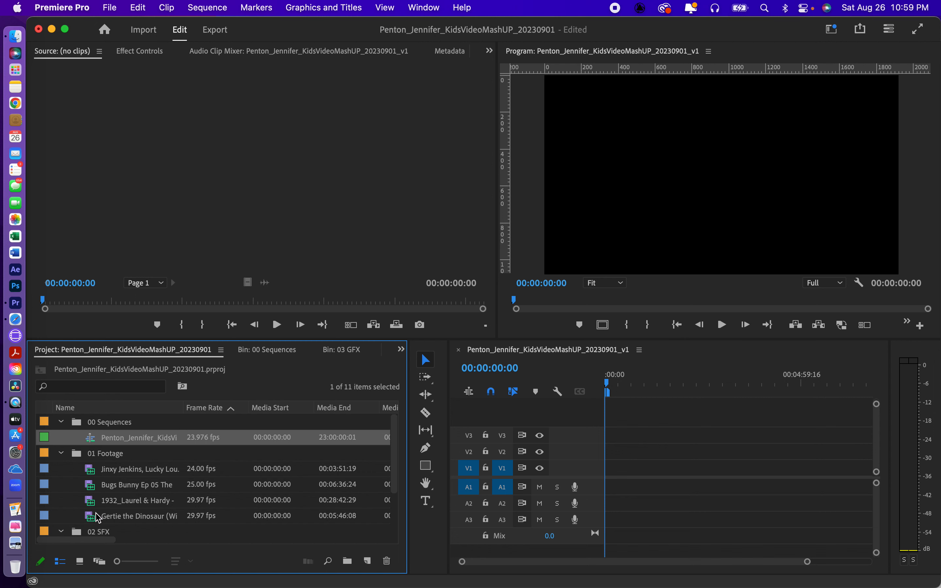
{"action": "scroll", "coordinate": [98, 518], "scroll_direction": "down", "scroll_amount": 3}
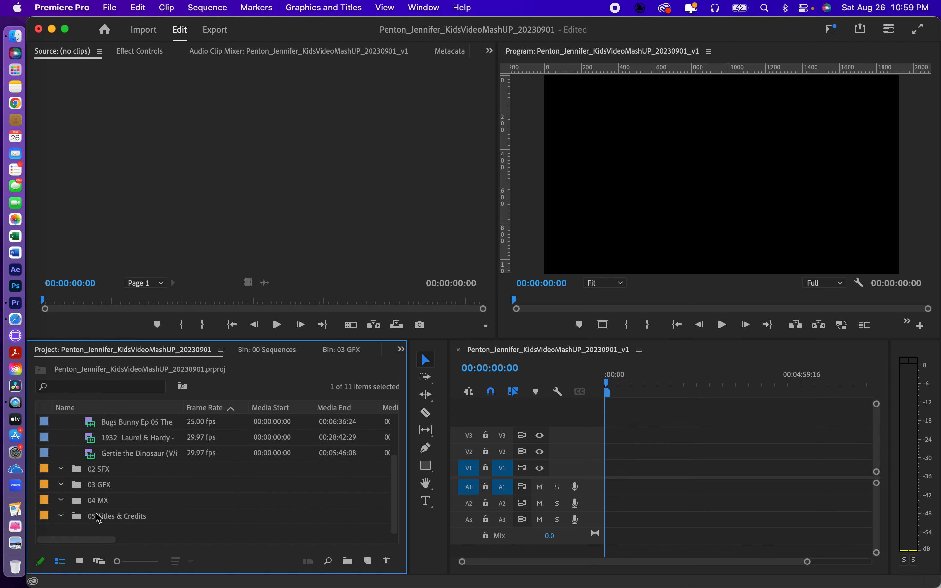
{"action": "scroll", "coordinate": [99, 517], "scroll_direction": "up", "scroll_amount": 3}
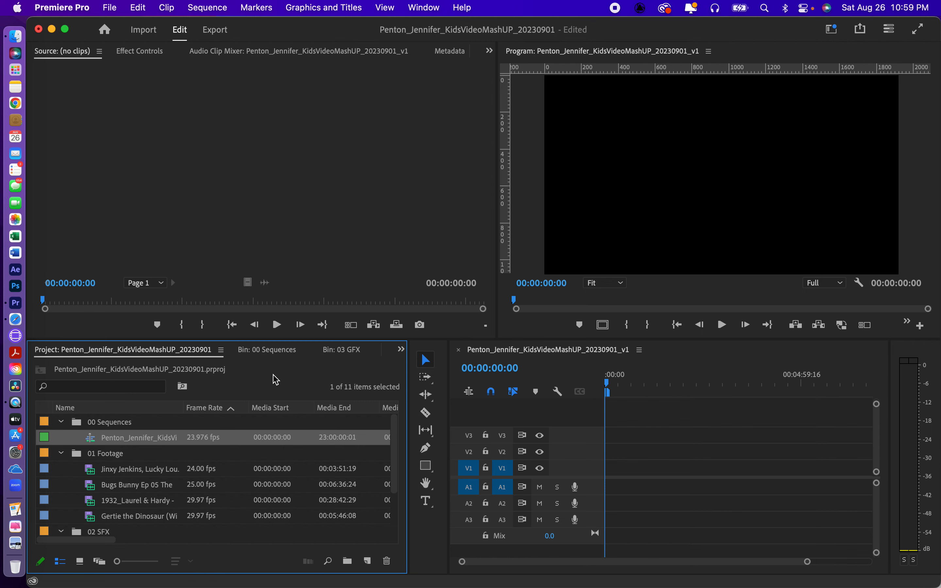
{"action": "key", "text": "grave"}
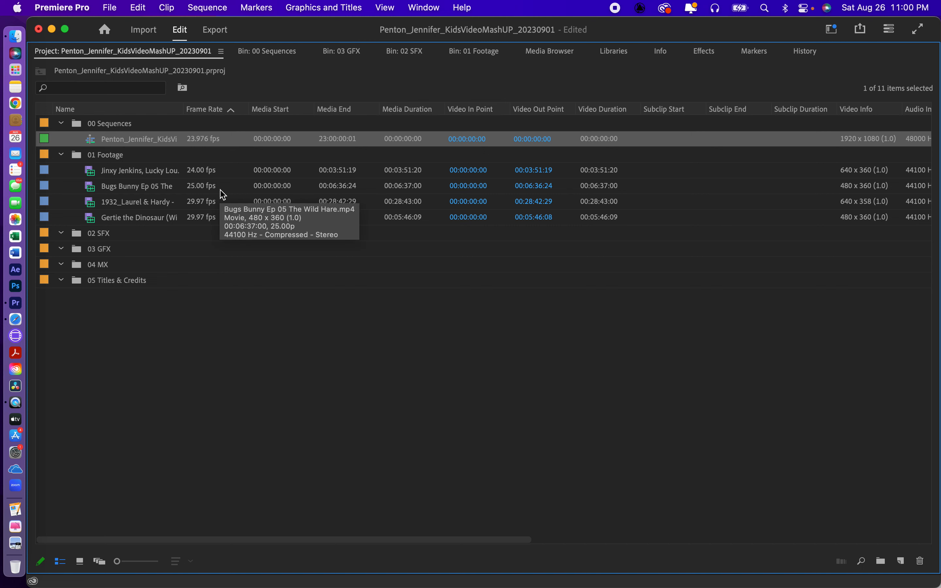
{"action": "key", "text": "grave"}
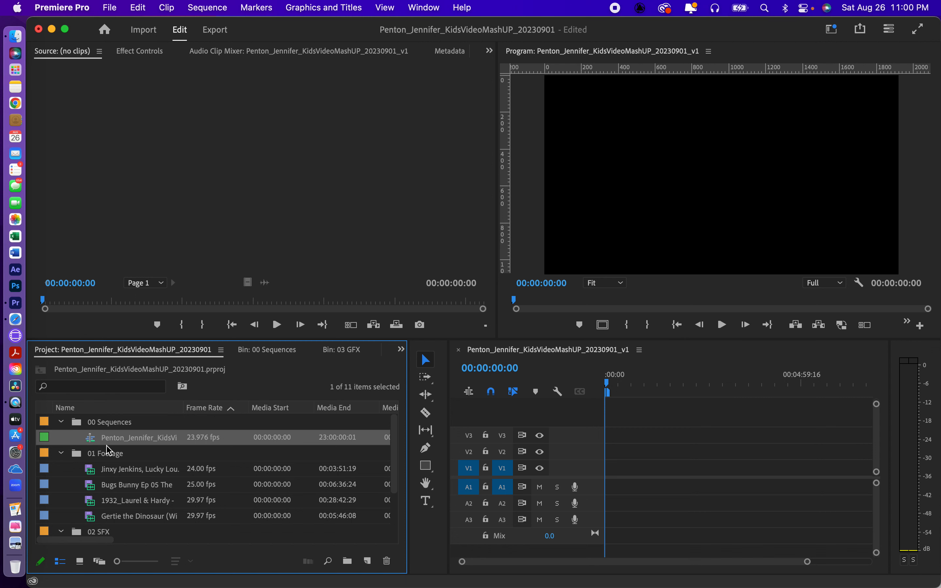
{"action": "left_click", "coordinate": [61, 423]}
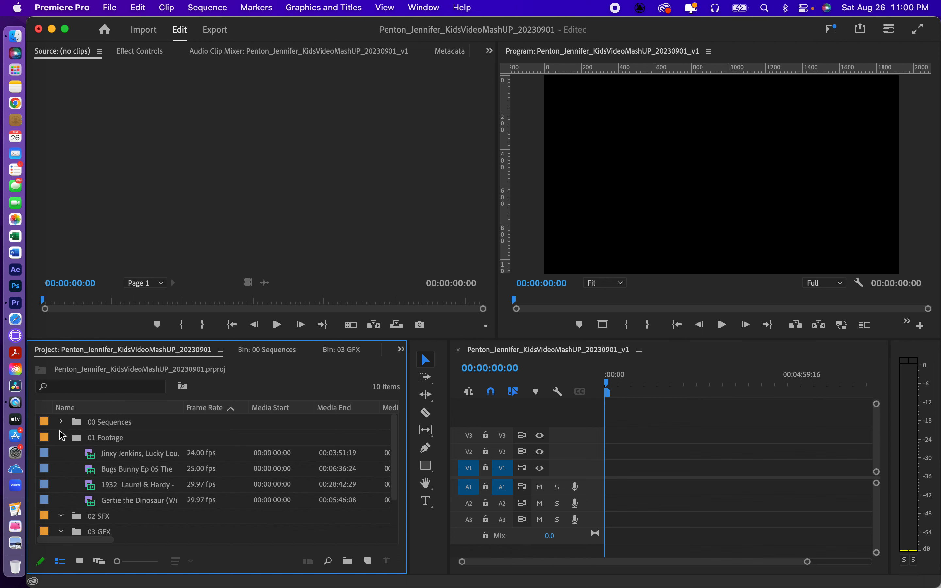
Step: Collapse 01 Footage, then expand 00 Sequences and 01 Footage to list the sequence and four clips
{"action": "left_click", "coordinate": [61, 438]}
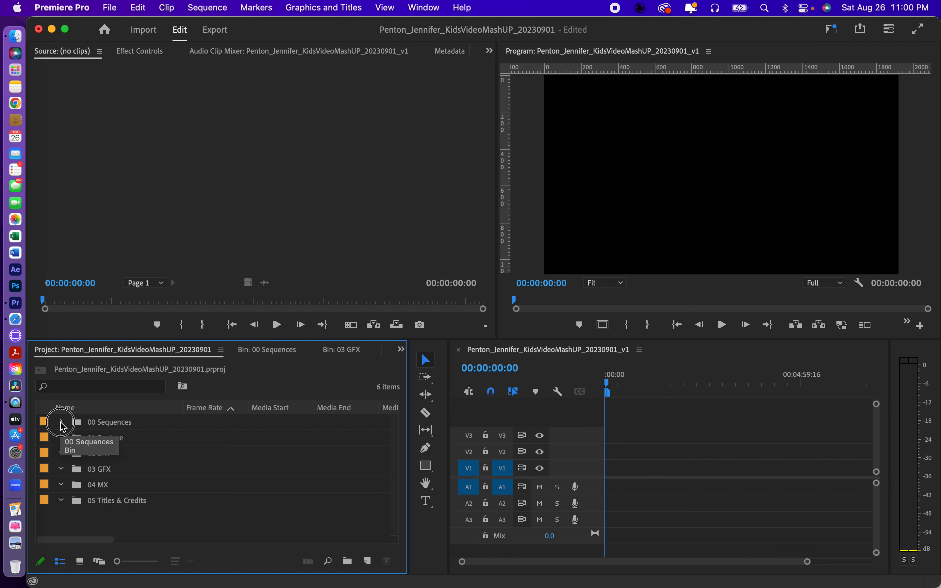
{"action": "left_click", "coordinate": [61, 422]}
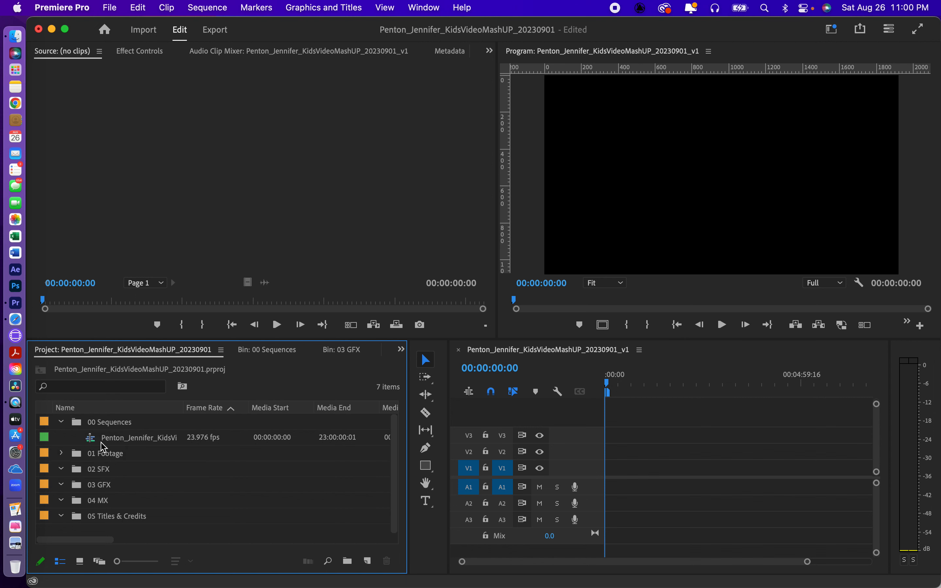
{"action": "left_click", "coordinate": [61, 454]}
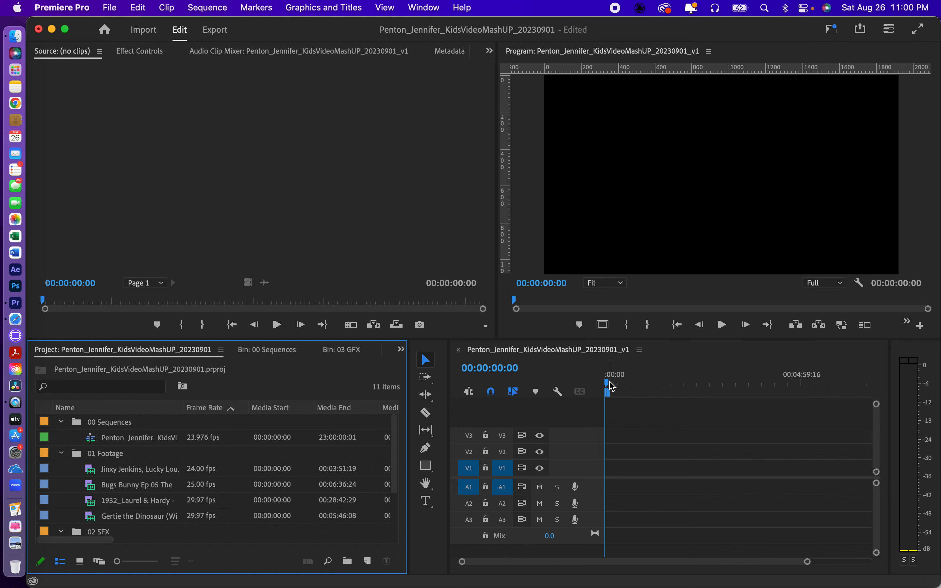
Step: Open Jinxy Jenkins, Lucky Lou.mp4 in the Source monitor and cue it to 00:00:48:15
{"action": "left_click_drag", "start_coordinate": [610, 385], "coordinate": [652, 383]}
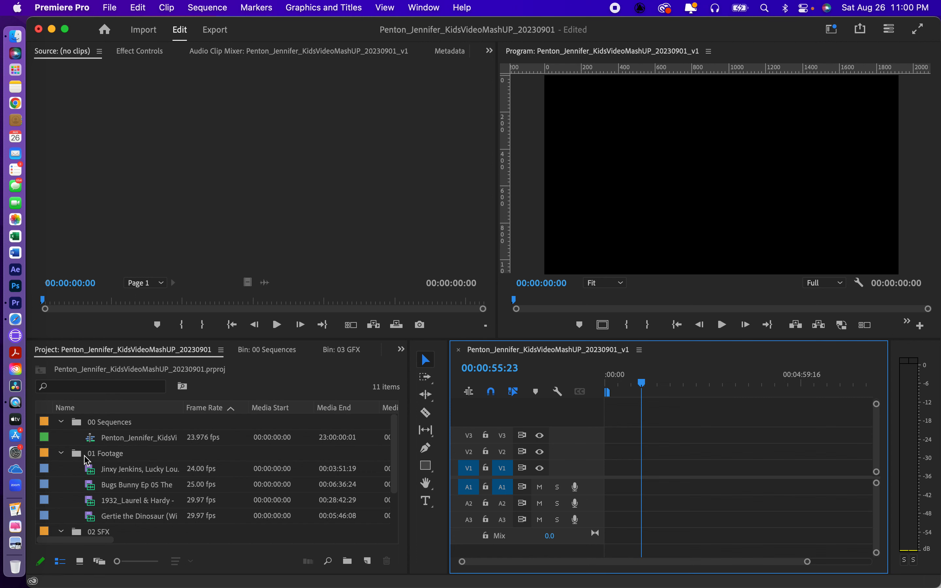
{"action": "left_click", "coordinate": [92, 474]}
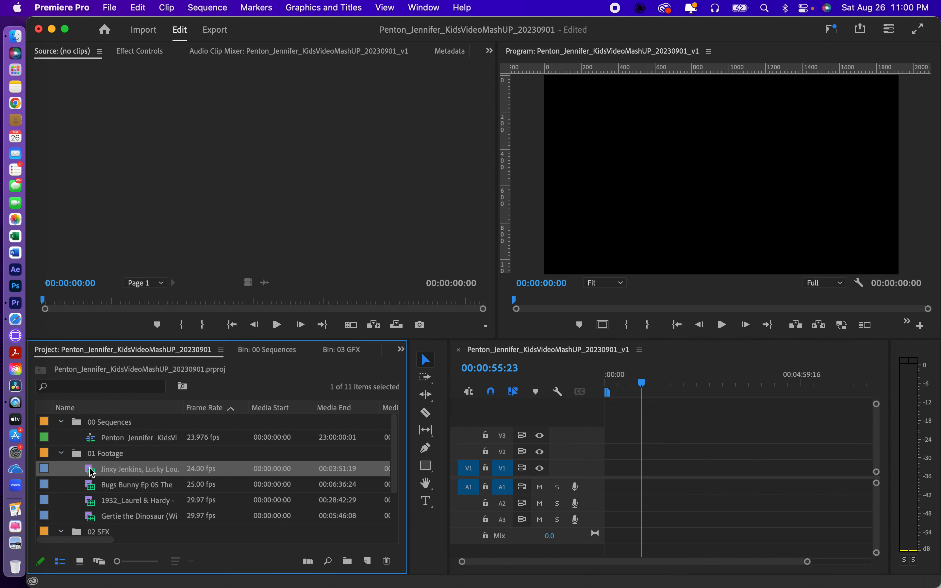
{"action": "double_click", "coordinate": [92, 472]}
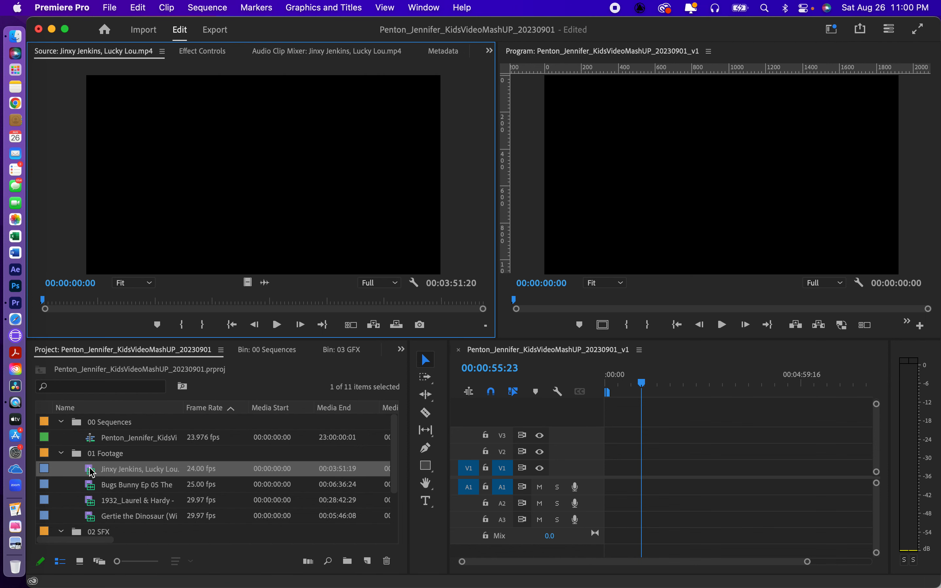
{"action": "left_click", "coordinate": [104, 305]}
{"action": "left_click_drag", "start_coordinate": [105, 304], "coordinate": [132, 303]}
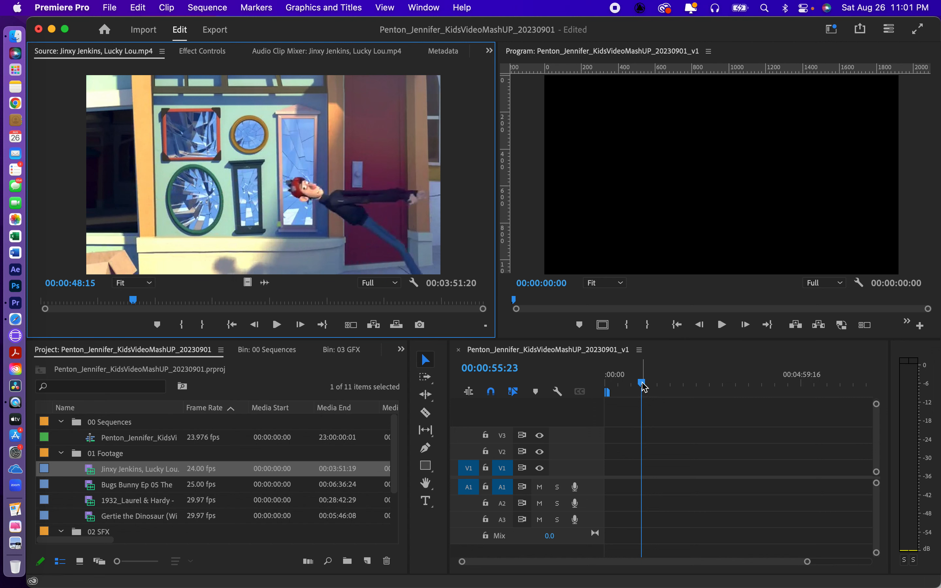
Step: Rewind the timeline playhead to 0, cue the source clip near its start, and switch to Safari
{"action": "left_click_drag", "start_coordinate": [644, 386], "coordinate": [595, 387]}
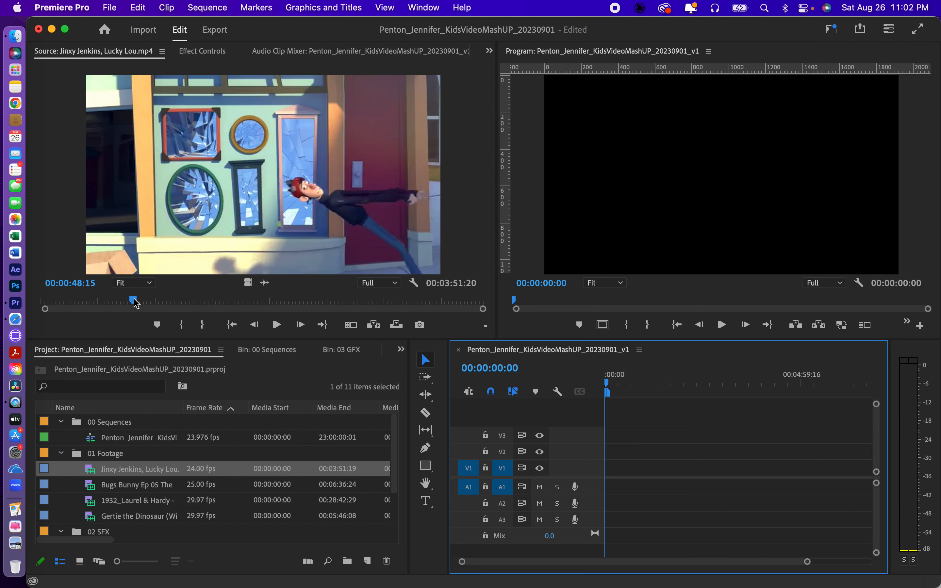
{"action": "left_click_drag", "start_coordinate": [135, 304], "coordinate": [48, 304]}
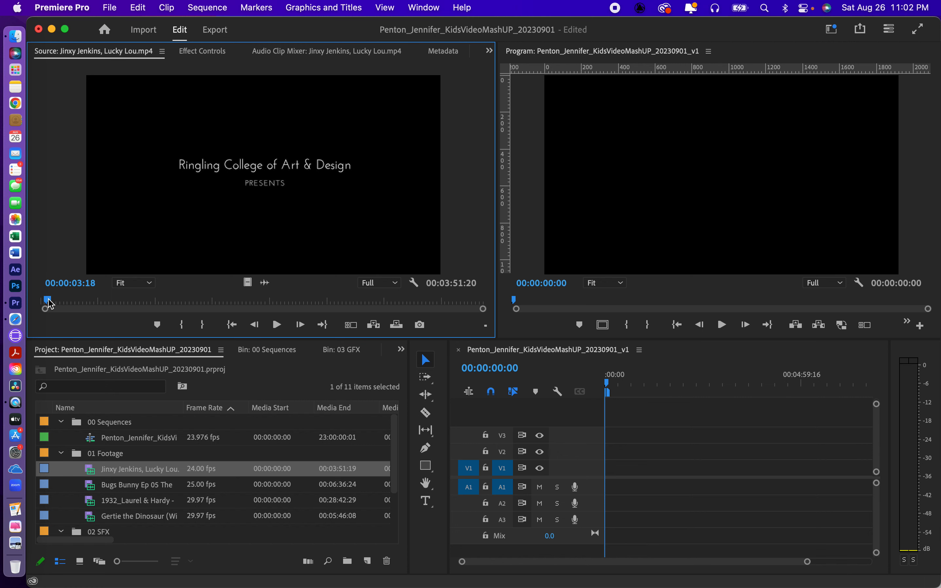
{"action": "key", "text": "super+Tab"}
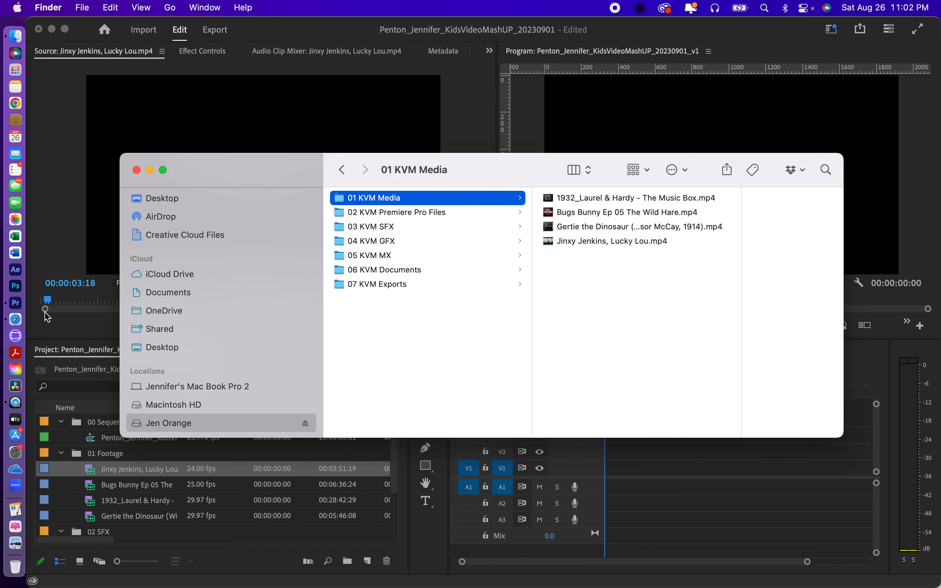
{"action": "key", "text": "super+Tab"}
{"action": "key", "text": "super+Tab"}
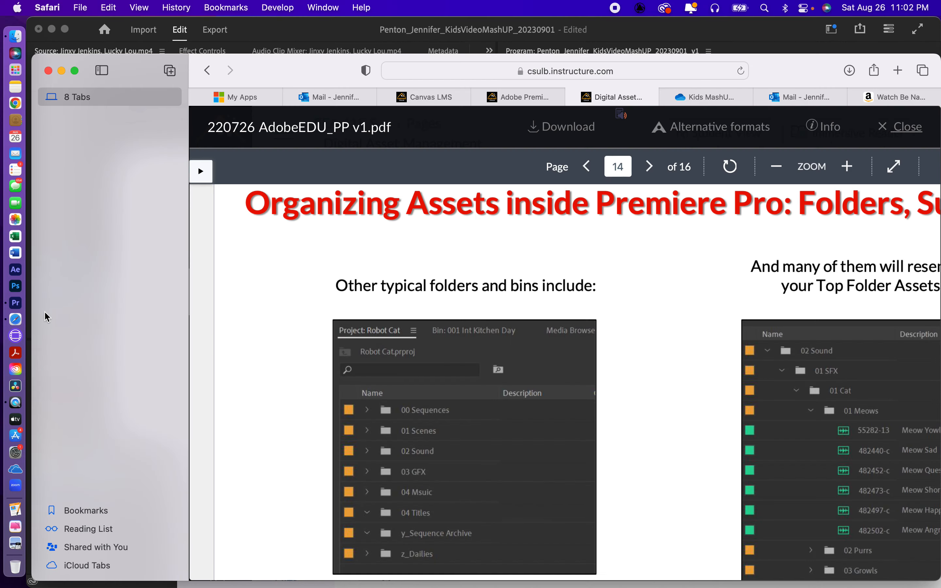
Step: Show the Canvas Kids Video MashUp page scrolled to its naming, h.264 .mp4 export and screen-capture steps
{"action": "left_click", "coordinate": [518, 96]}
{"action": "scroll", "coordinate": [576, 325], "scroll_direction": "up", "scroll_amount": 15}
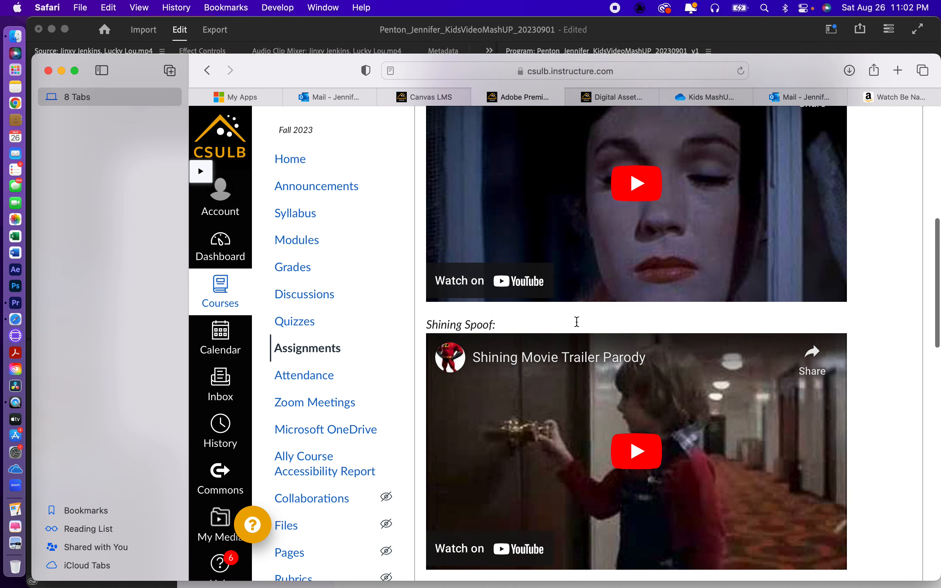
{"action": "scroll", "coordinate": [577, 323], "scroll_direction": "up", "scroll_amount": 1}
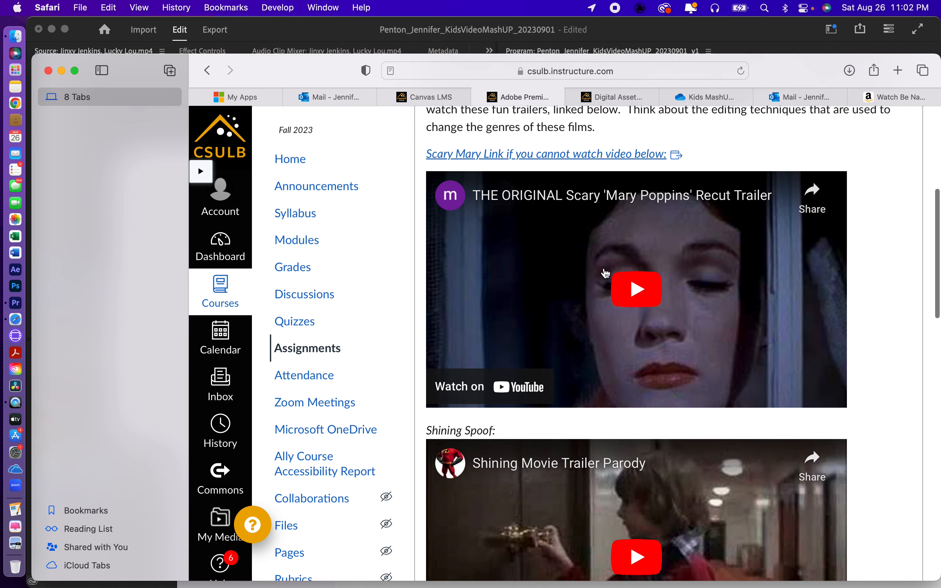
{"action": "scroll", "coordinate": [566, 374], "scroll_direction": "down", "scroll_amount": 6}
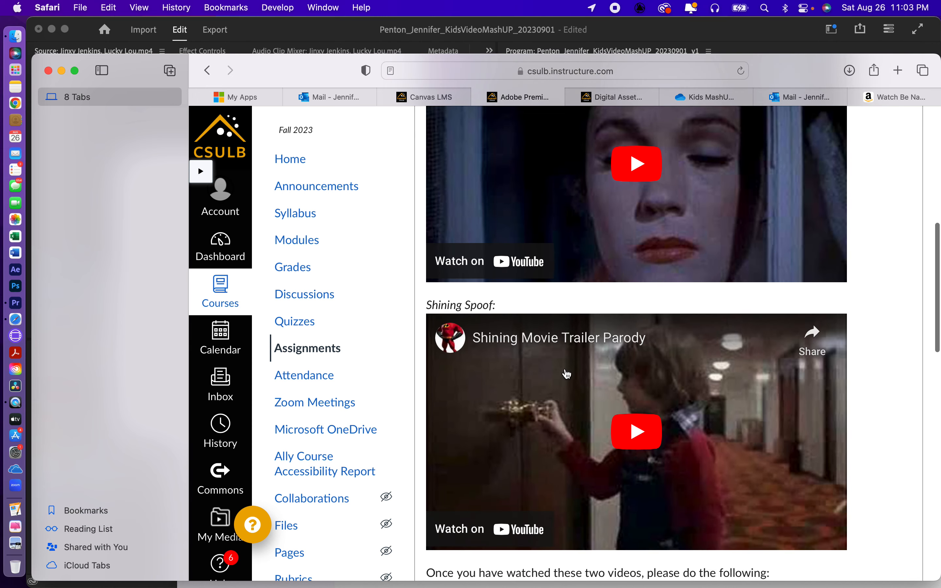
{"action": "scroll", "coordinate": [566, 374], "scroll_direction": "down", "scroll_amount": 6}
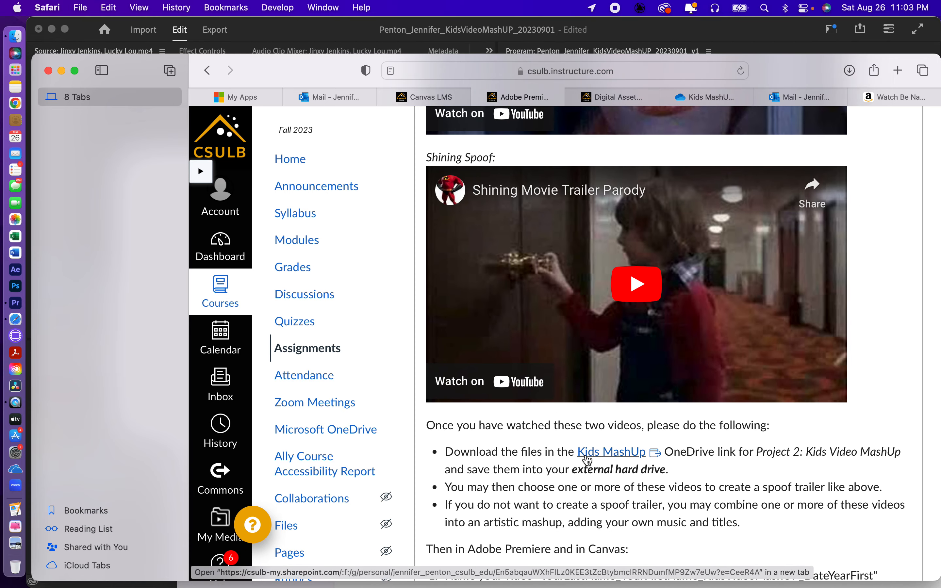
{"action": "scroll", "coordinate": [566, 486], "scroll_direction": "down", "scroll_amount": 3}
{"action": "scroll", "coordinate": [566, 486], "scroll_direction": "down", "scroll_amount": 5}
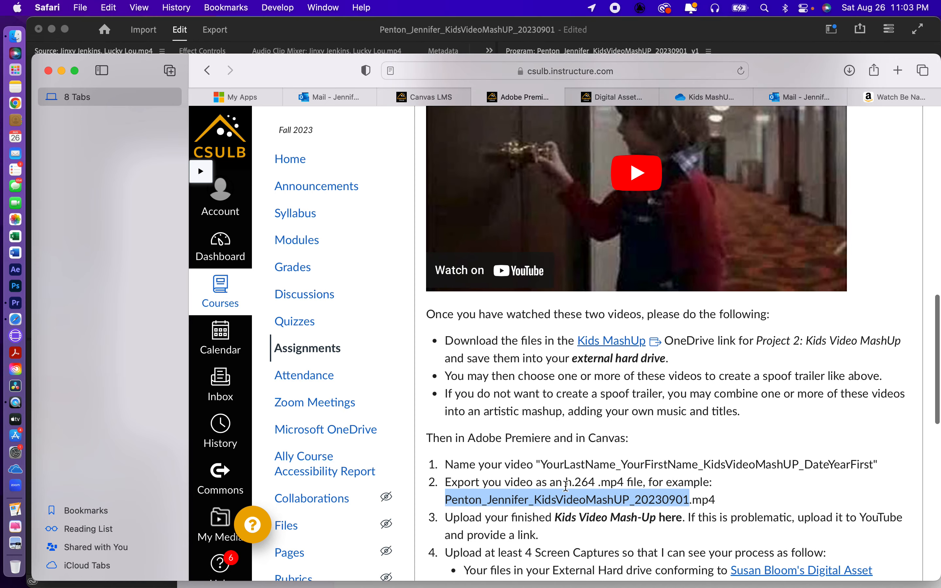
{"action": "scroll", "coordinate": [566, 486], "scroll_direction": "down", "scroll_amount": 3}
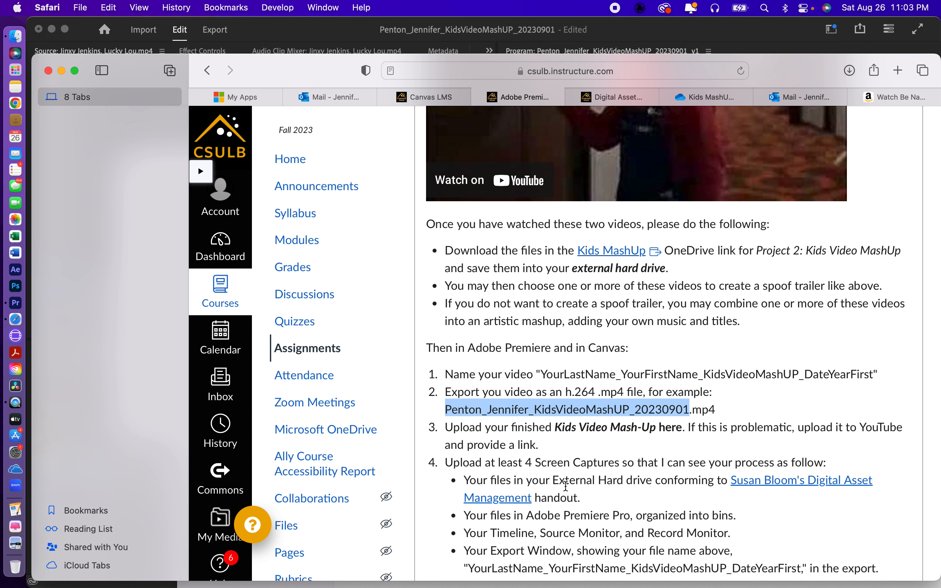
{"action": "scroll", "coordinate": [566, 486], "scroll_direction": "down", "scroll_amount": 5}
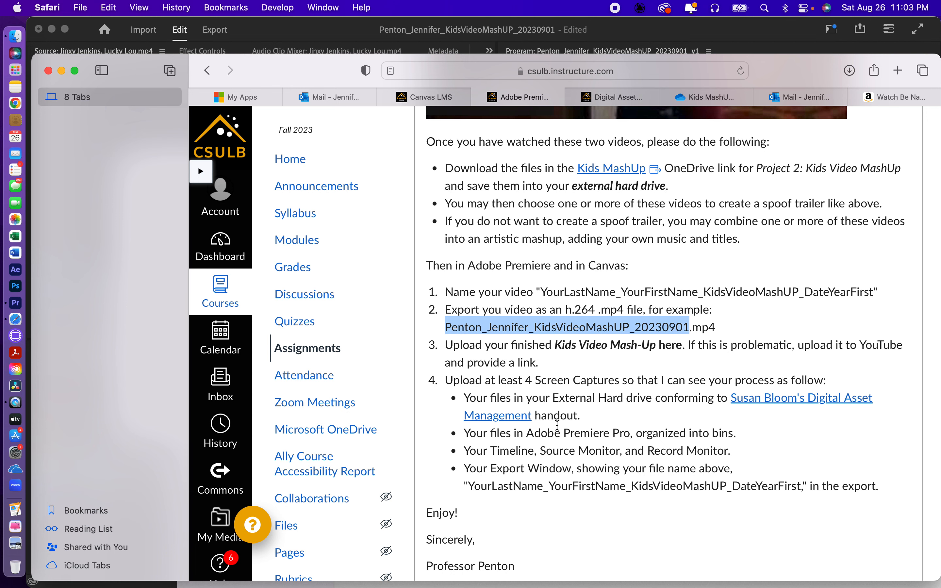
{"action": "scroll", "coordinate": [557, 424], "scroll_direction": "up", "scroll_amount": 3}
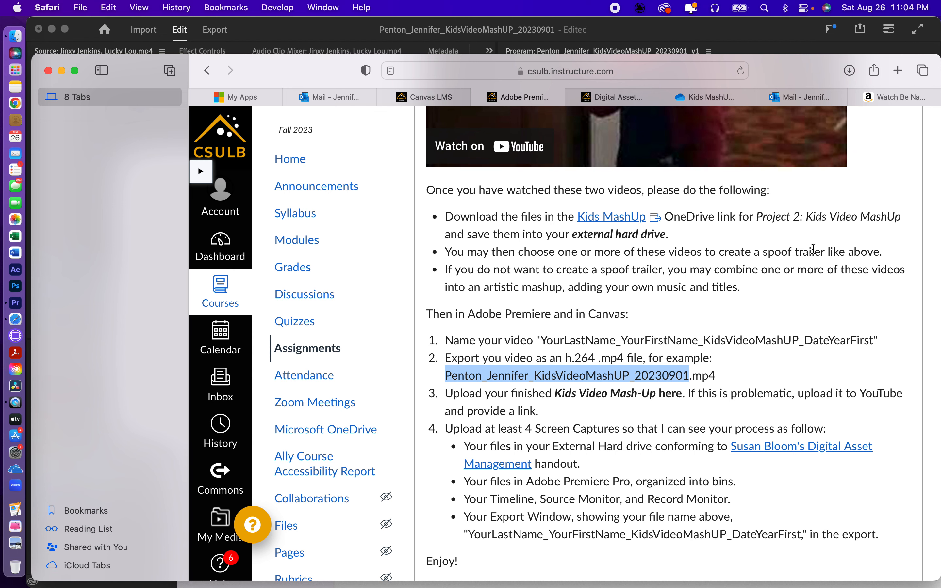
{"action": "scroll", "coordinate": [799, 241], "scroll_direction": "up", "scroll_amount": 8}
{"action": "scroll", "coordinate": [799, 238], "scroll_direction": "down", "scroll_amount": 5}
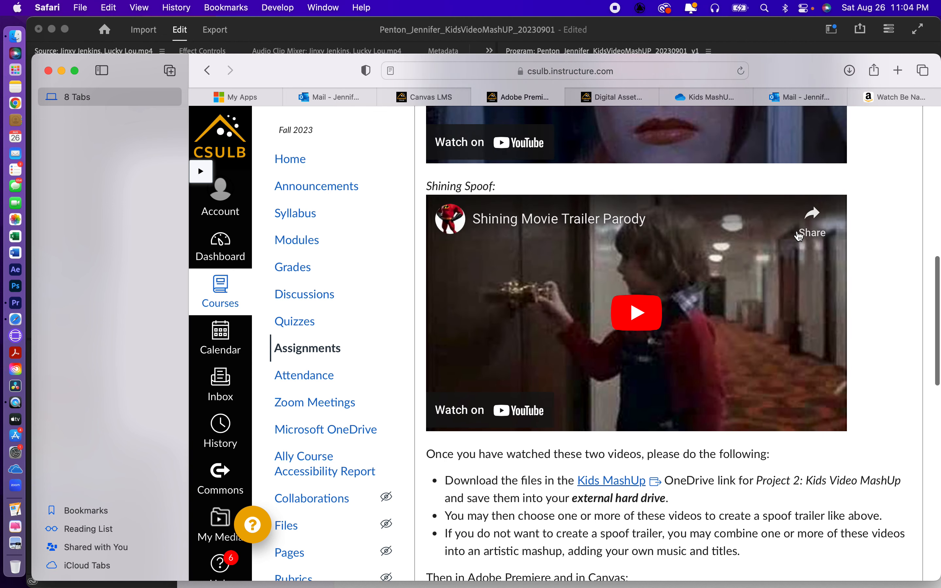
{"action": "scroll", "coordinate": [800, 236], "scroll_direction": "up", "scroll_amount": 8}
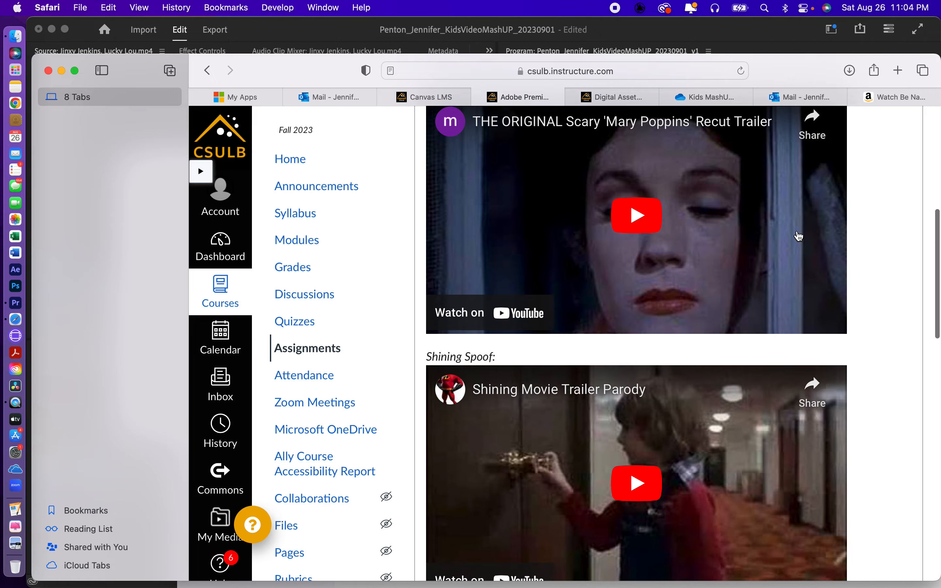
{"action": "scroll", "coordinate": [799, 237], "scroll_direction": "down", "scroll_amount": 6}
{"action": "scroll", "coordinate": [799, 236], "scroll_direction": "down", "scroll_amount": 3}
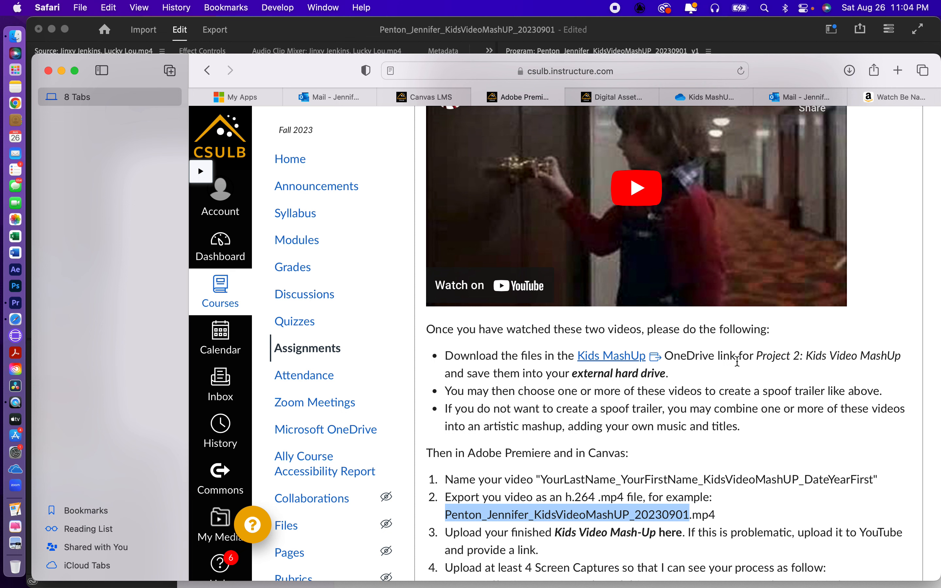
Step: Back in Premiere Pro, dismiss the download error and cue the Jinxy Jenkins, Lucky Lou clip at 00:00:12:00
{"action": "key", "text": "super+Tab"}
{"action": "key", "text": "super+Tab"}
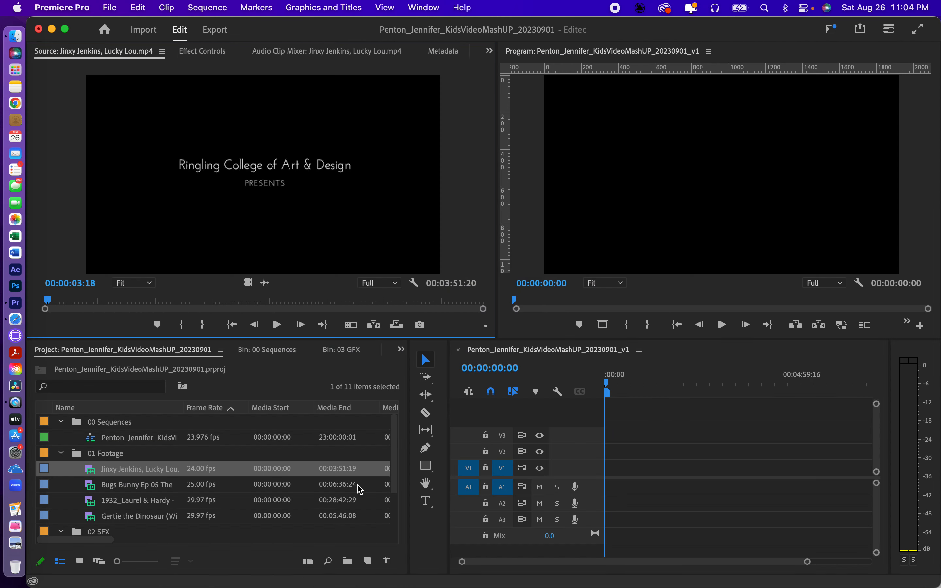
{"action": "left_click", "coordinate": [48, 303]}
{"action": "left_click_drag", "start_coordinate": [49, 302], "coordinate": [70, 307]}
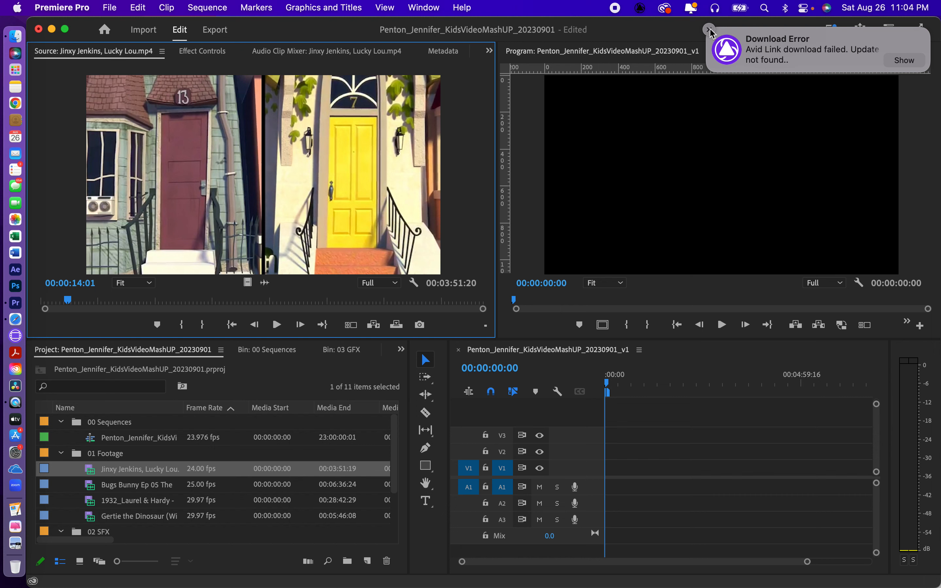
{"action": "left_click", "coordinate": [709, 29]}
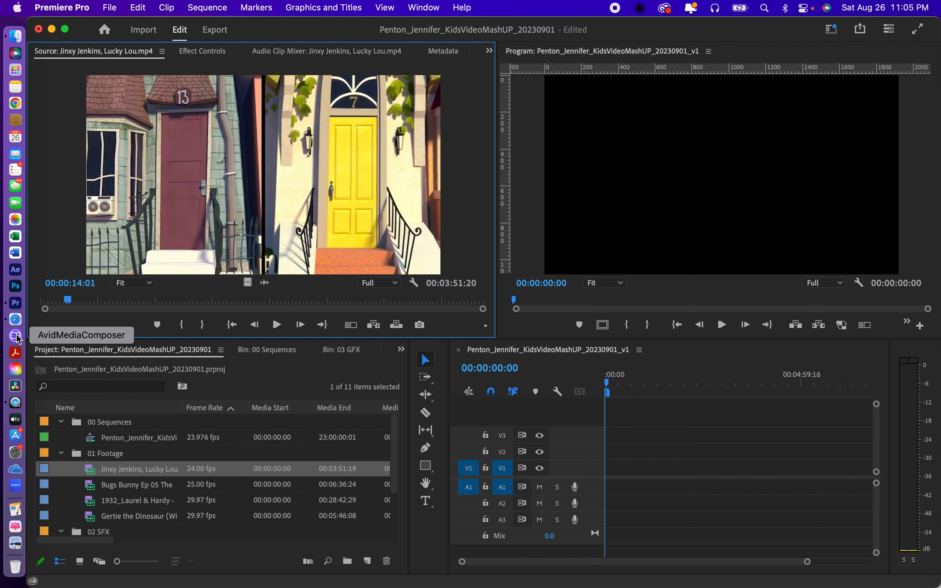
{"action": "left_click_drag", "start_coordinate": [68, 304], "coordinate": [65, 304]}
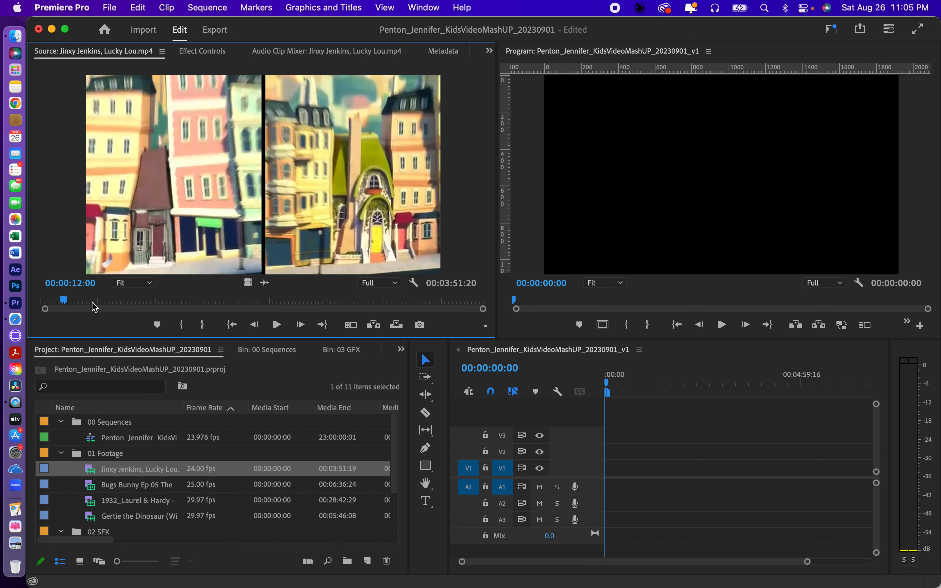
Step: Play the source clip forward and back between 00:00:11:12 and 00:00:17:07, then step back to about 00:00:15:07
{"action": "key", "text": "space"}
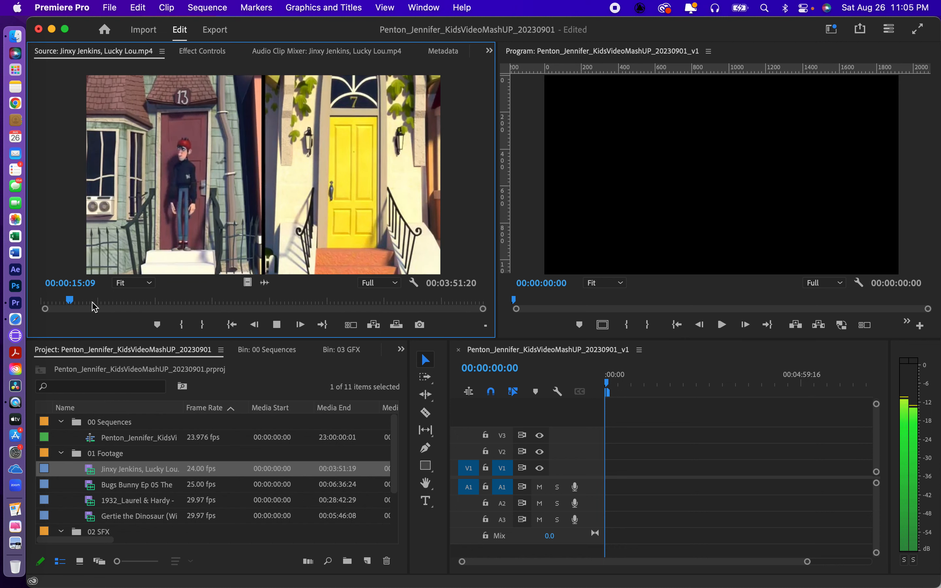
{"action": "key", "text": "space"}
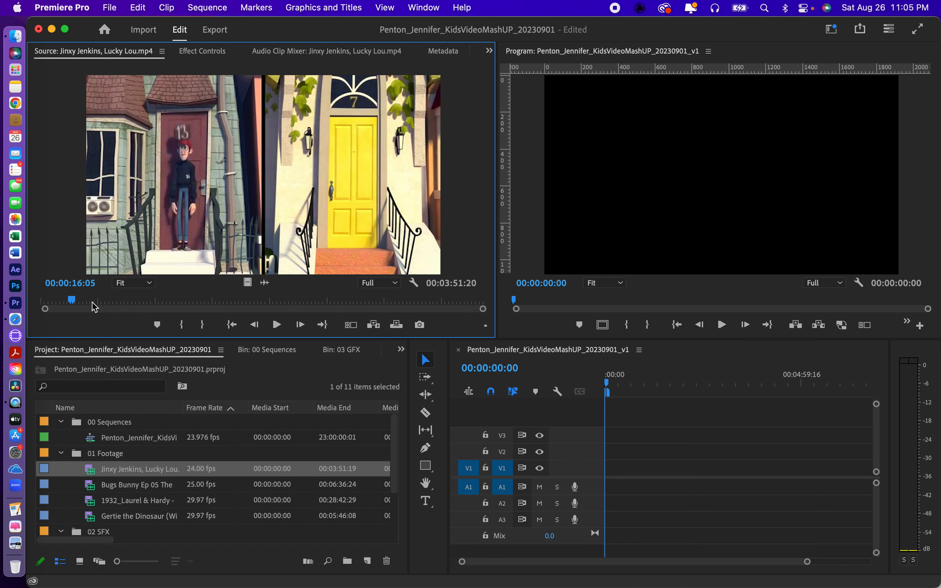
{"action": "key", "text": "j"}
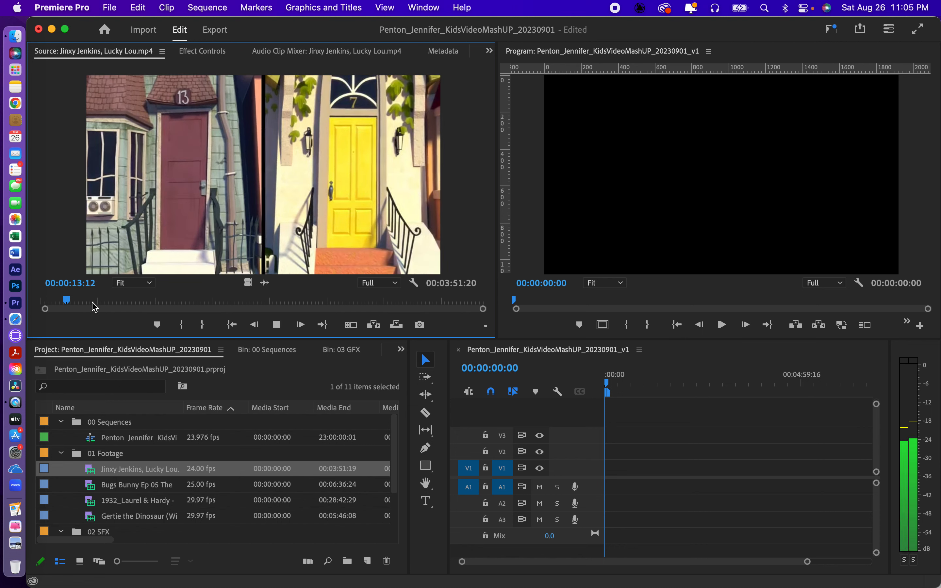
{"action": "key", "text": "space"}
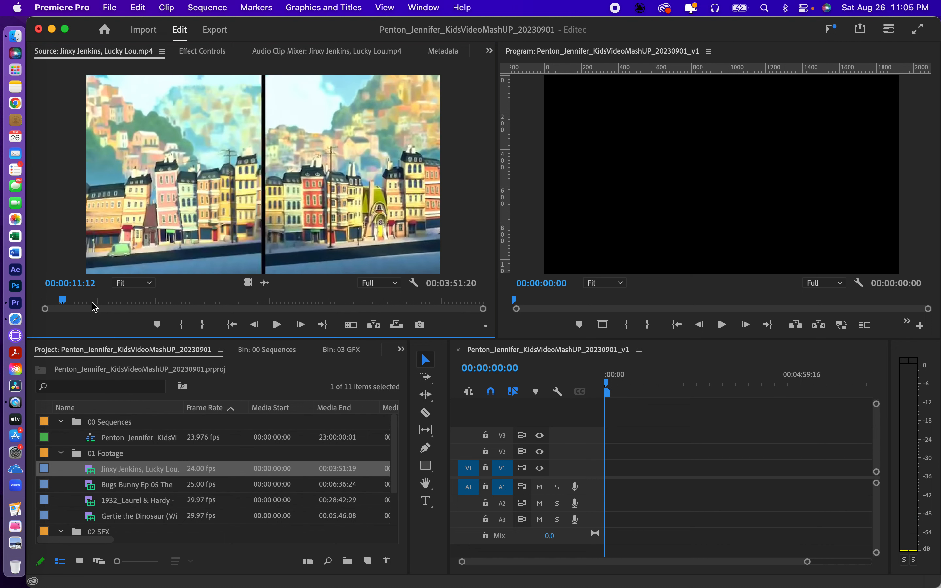
{"action": "key", "text": "space"}
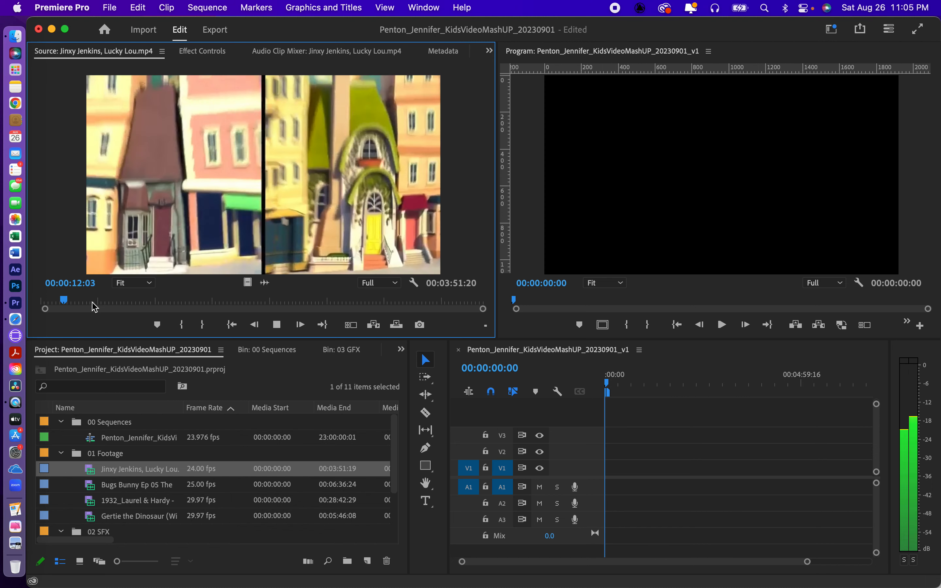
{"action": "key", "text": "space"}
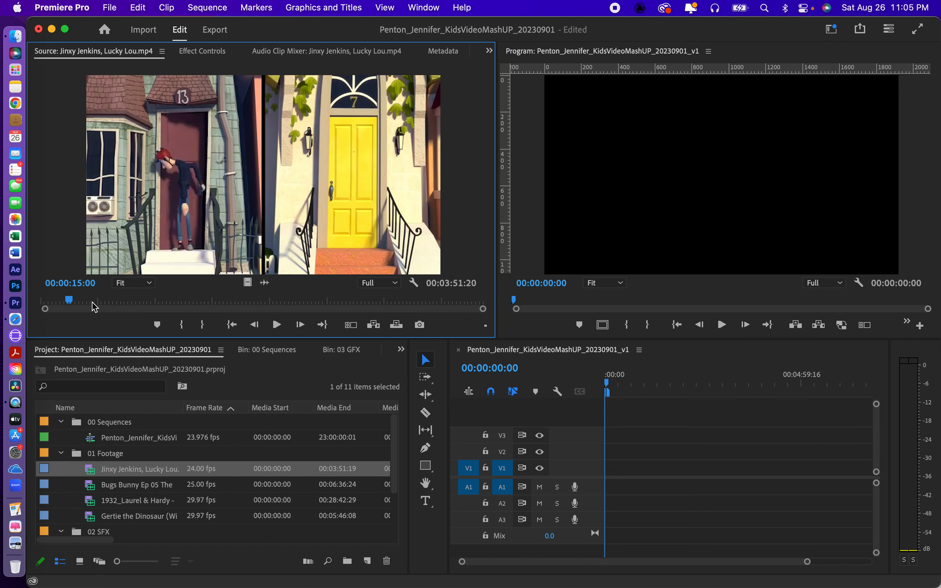
{"action": "key", "text": "space"}
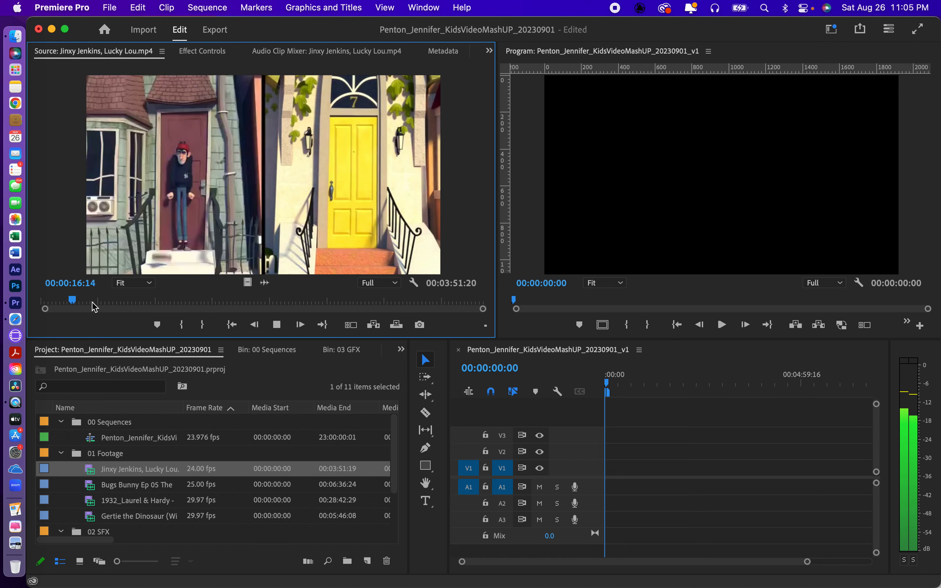
{"action": "key", "text": "space"}
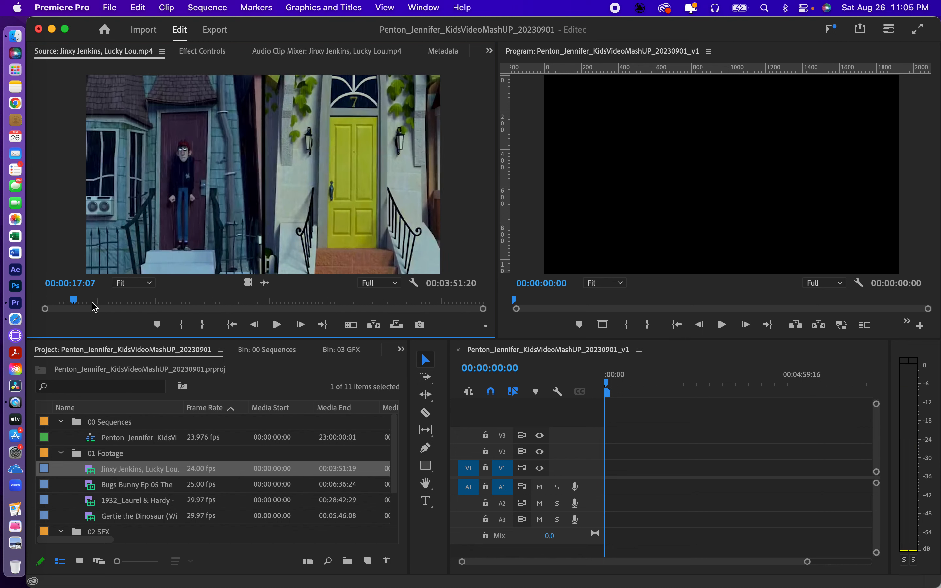
{"action": "key", "text": "space"}
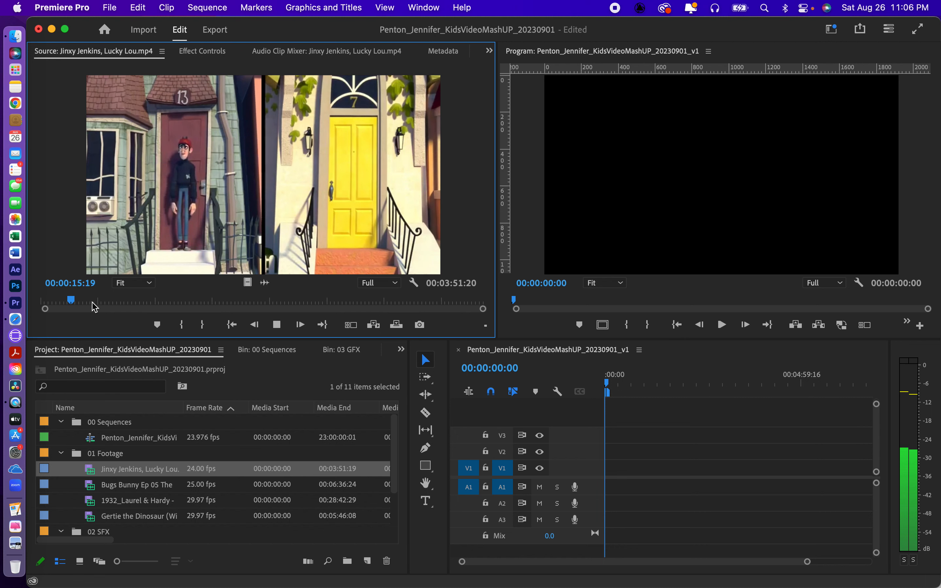
{"action": "key", "text": "space"}
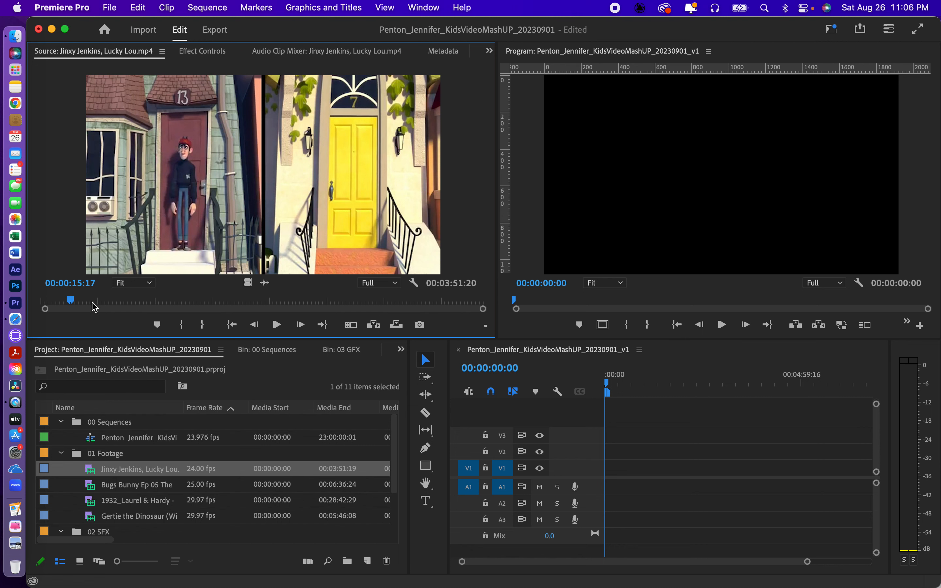
{"action": "key", "text": "Left"}
{"action": "key", "text": "Left"}
{"action": "key", "text": "Left"}
{"action": "key", "text": "Left"}
{"action": "key", "text": "Left"}
{"action": "key", "text": "Left"}
{"action": "key", "text": "Left"}
{"action": "key", "text": "Left"}
{"action": "key", "text": "Left"}
{"action": "key", "text": "Left"}
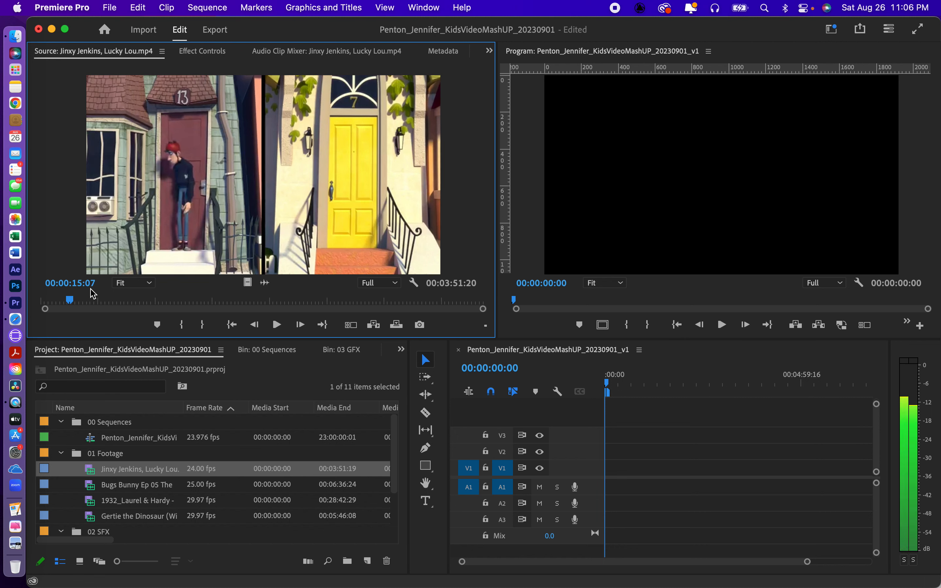
{"action": "key", "text": "Left"}
{"action": "key", "text": "Left"}
{"action": "key", "text": "Left"}
{"action": "key", "text": "Left"}
{"action": "key", "text": "Left"}
{"action": "key", "text": "Left"}
{"action": "key", "text": "Left"}
{"action": "key", "text": "Left"}
{"action": "key", "text": "Left"}
{"action": "key", "text": "Left"}
{"action": "key", "text": "Left"}
{"action": "key", "text": "Left"}
{"action": "key", "text": "Left"}
{"action": "key", "text": "Left"}
{"action": "key", "text": "Left"}
{"action": "key", "text": "Left"}
{"action": "key", "text": "Left"}
{"action": "key", "text": "Left"}
{"action": "key", "text": "Left"}
{"action": "key", "text": "Left"}
{"action": "key", "text": "Left"}
{"action": "key", "text": "Left"}
{"action": "key", "text": "Left"}
{"action": "key", "text": "Left"}
{"action": "key", "text": "Left"}
{"action": "key", "text": "Left"}
{"action": "key", "text": "Left"}
{"action": "key", "text": "Left"}
{"action": "key", "text": "Left"}
{"action": "key", "text": "Left"}
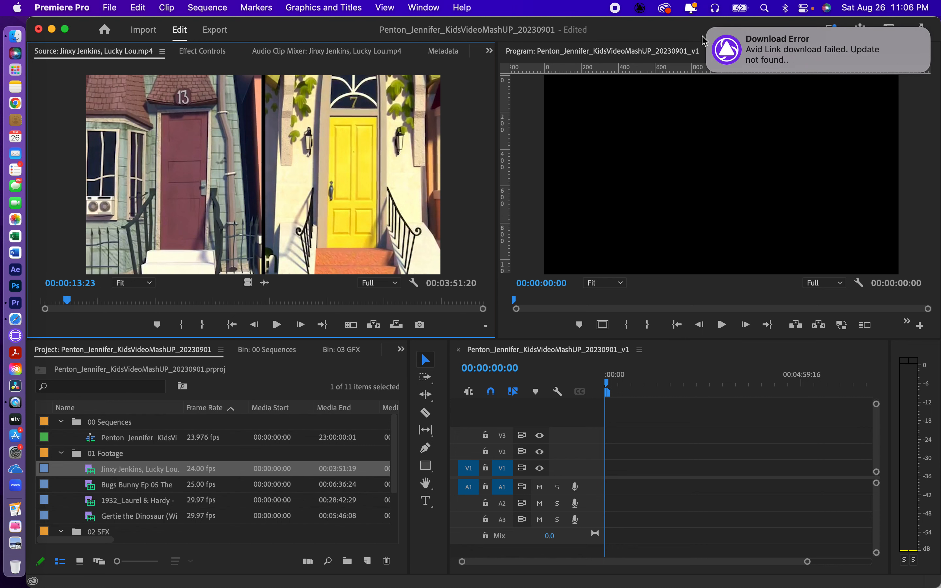
Step: Dismiss the download error and step the source clip frame by frame to 00:00:12:10
{"action": "left_click", "coordinate": [708, 30]}
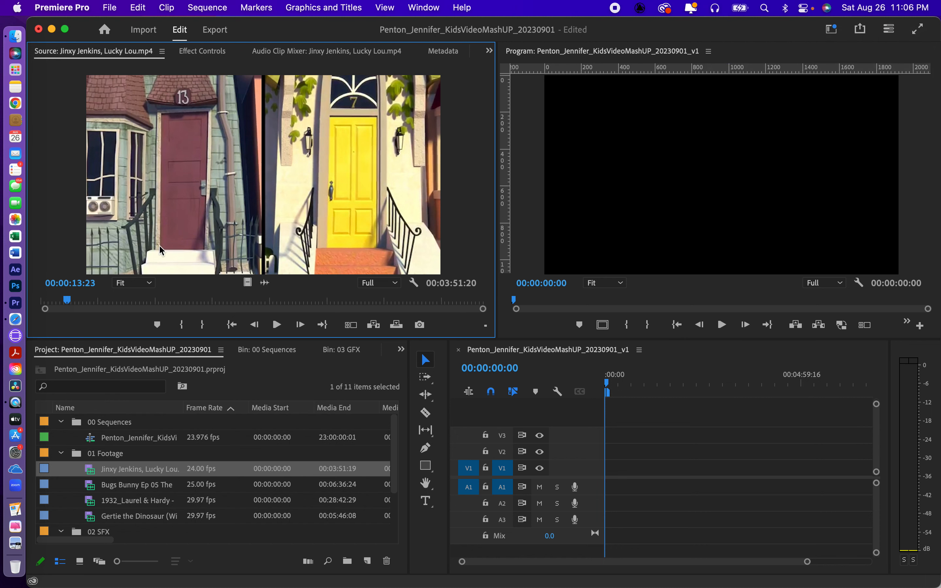
{"action": "left_click_drag", "start_coordinate": [103, 283], "coordinate": [96, 283]}
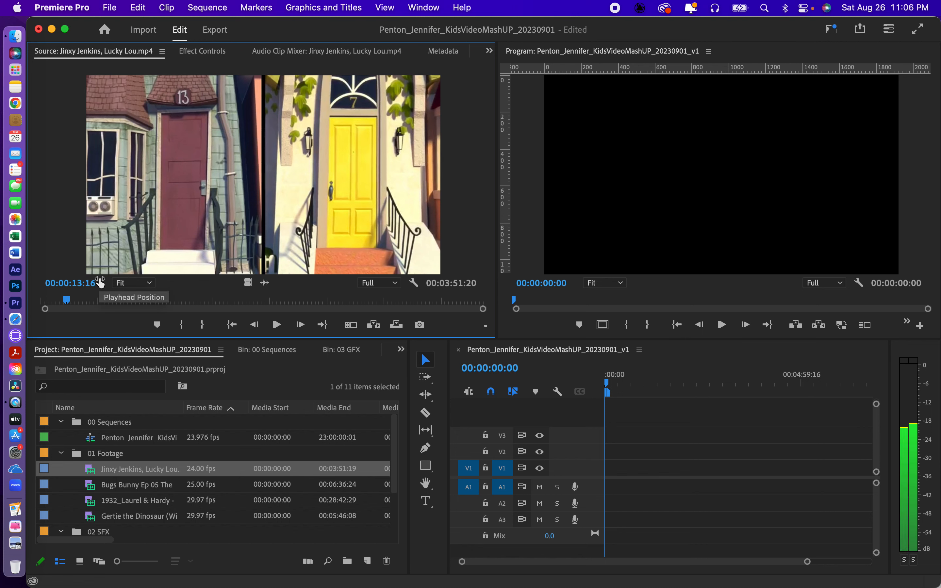
{"action": "key", "text": "Left"}
{"action": "key", "text": "Left"}
{"action": "key", "text": "Left"}
{"action": "key", "text": "Left"}
{"action": "key", "text": "Left"}
{"action": "key", "text": "Left"}
{"action": "key", "text": "Left"}
{"action": "key", "text": "Left"}
{"action": "key", "text": "Left"}
{"action": "key", "text": "Left"}
{"action": "key", "text": "Left"}
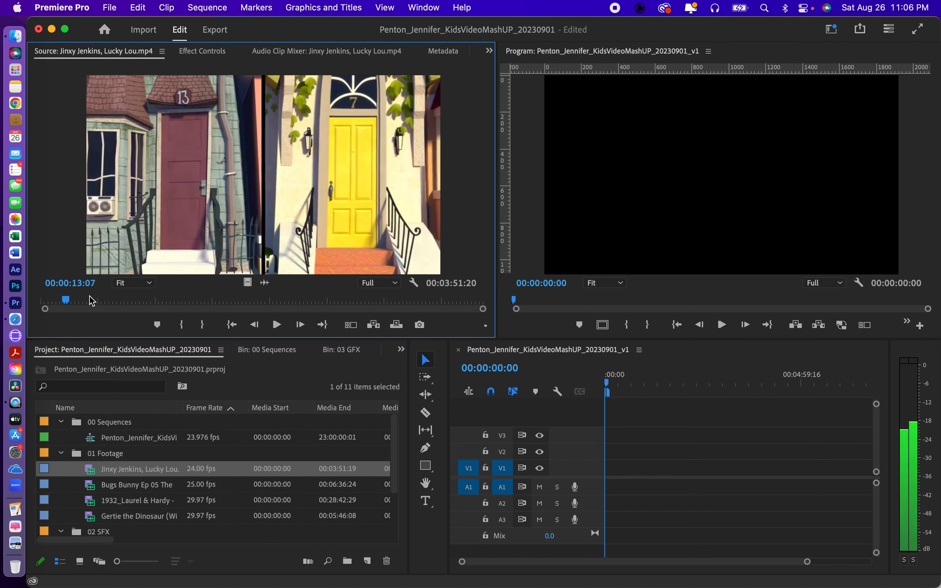
{"action": "key", "text": "Left"}
{"action": "key", "text": "Left"}
{"action": "key", "text": "Left"}
{"action": "key", "text": "Left"}
{"action": "key", "text": "Left"}
{"action": "key", "text": "Left"}
{"action": "key", "text": "Left"}
{"action": "key", "text": "Left"}
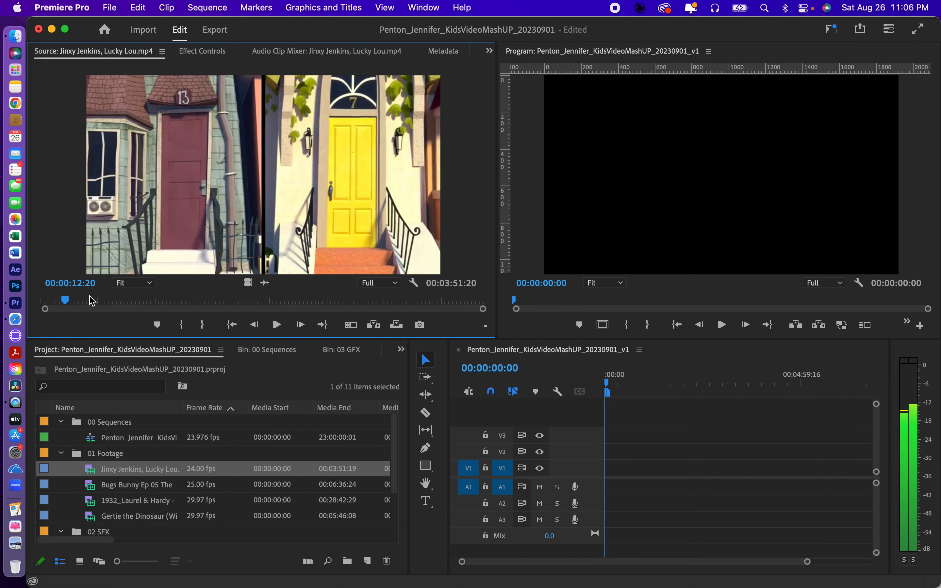
{"action": "key", "text": "Left"}
{"action": "key", "text": "Left"}
{"action": "key", "text": "Left"}
{"action": "key", "text": "Left"}
{"action": "key", "text": "Left"}
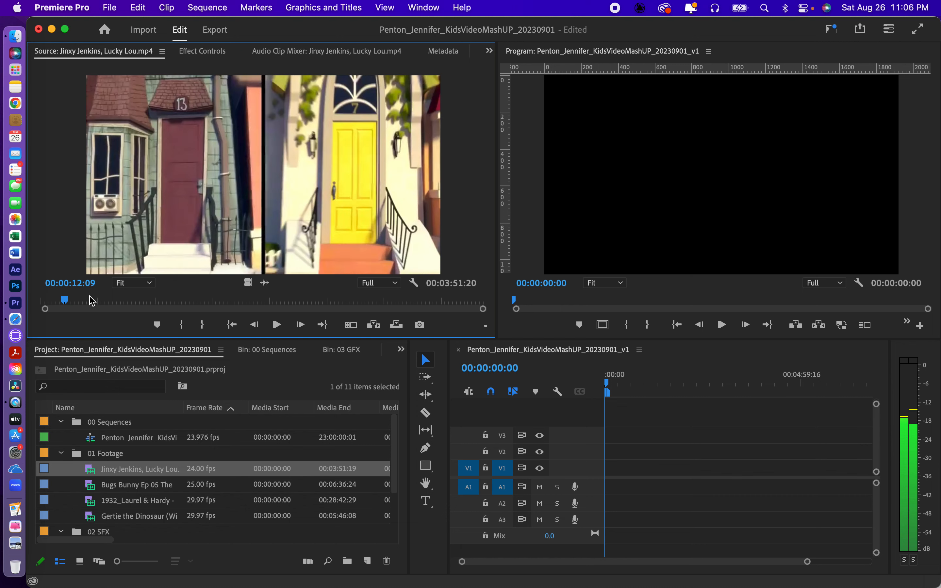
{"action": "key", "text": "Right"}
{"action": "key", "text": "Right"}
{"action": "key", "text": "Right"}
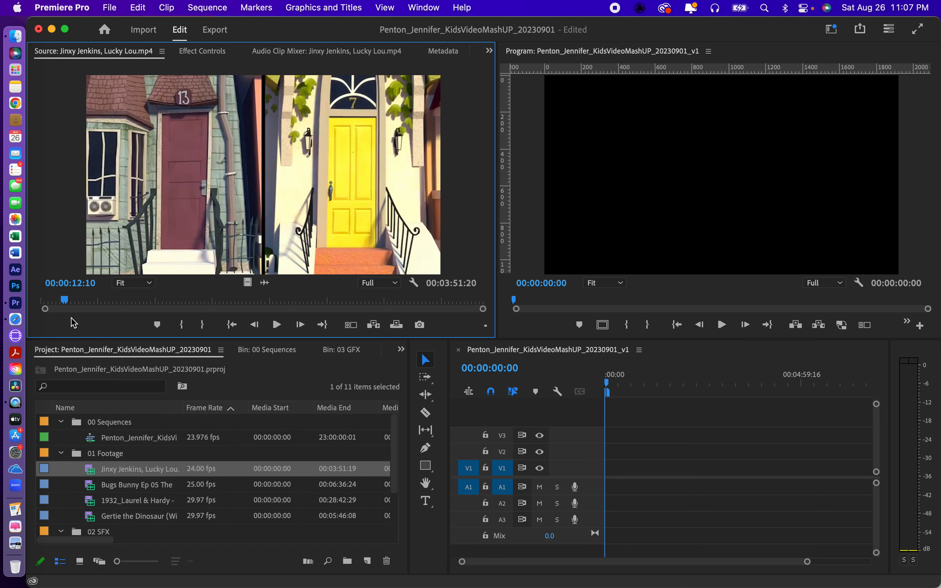
Step: Set the source In at 00:00:12:10, play forward to 00:00:32:22, and set the Out there
{"action": "key", "text": "i"}
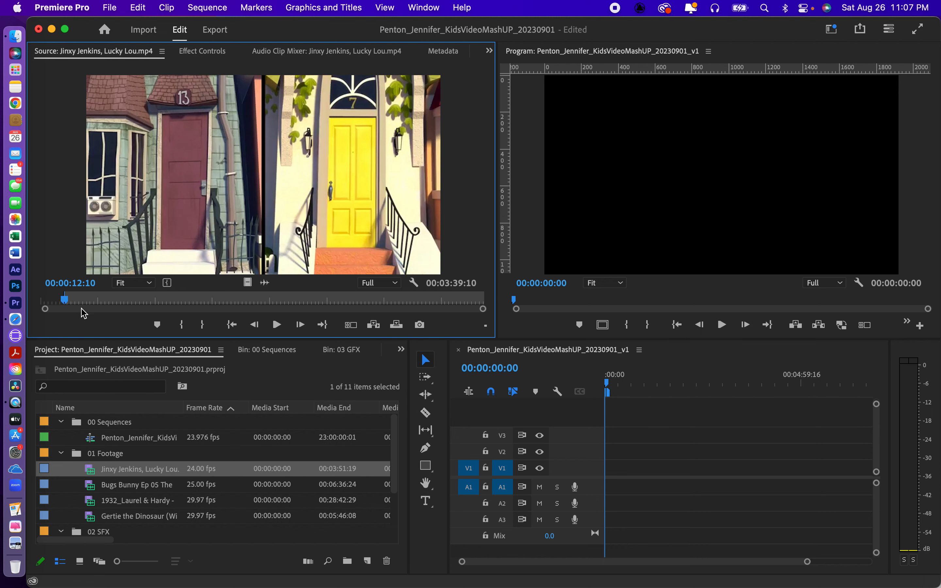
{"action": "key", "text": "space"}
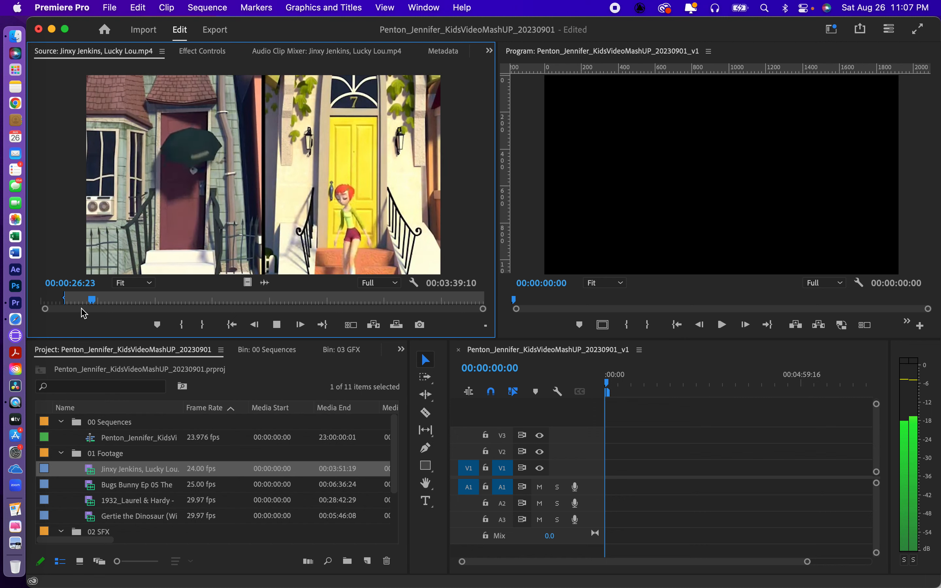
{"action": "key", "text": "space"}
{"action": "key", "text": "space"}
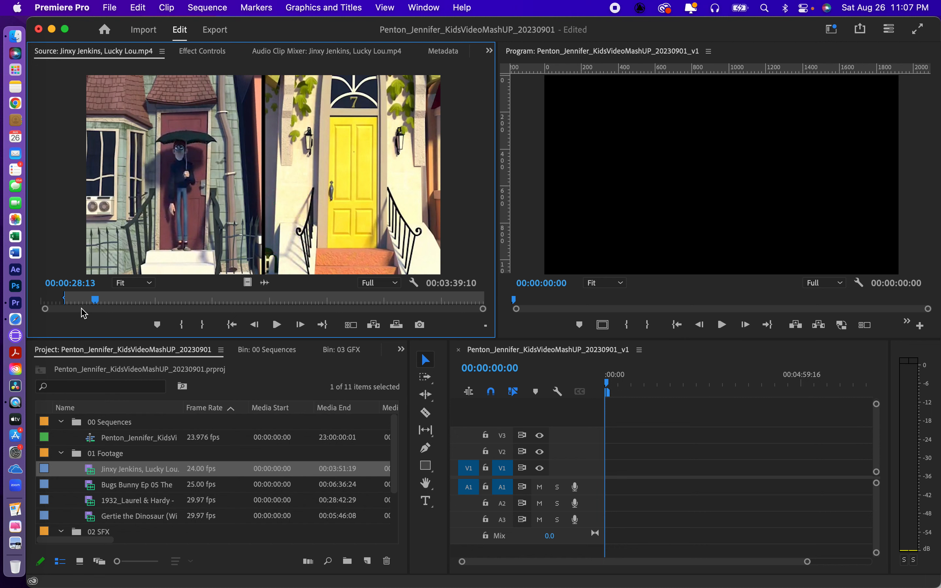
{"action": "key", "text": "space"}
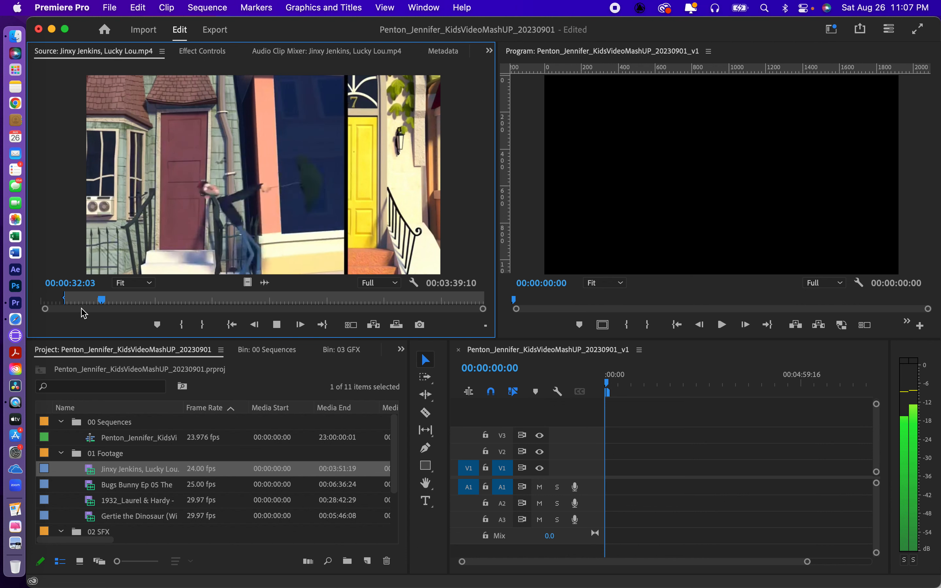
{"action": "key", "text": "space"}
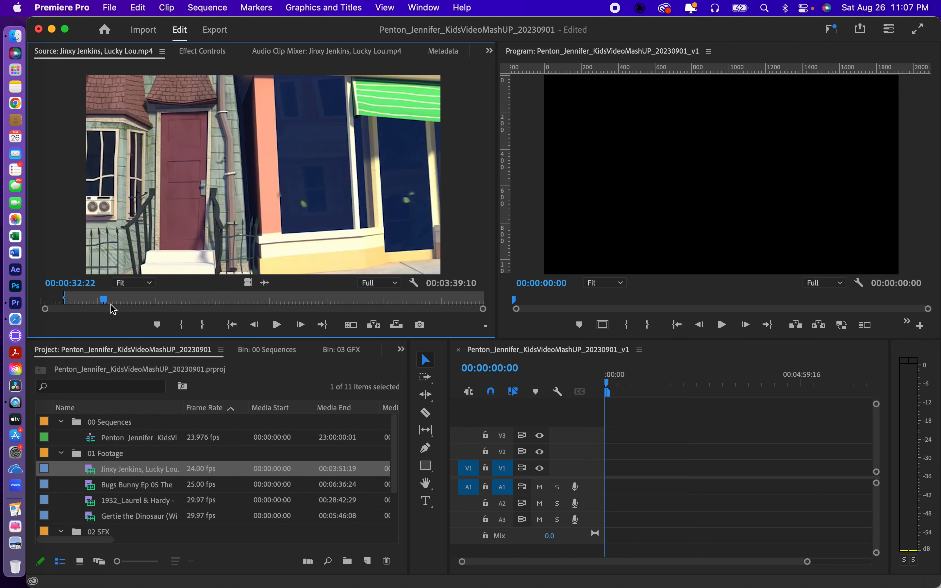
{"action": "key", "text": "o"}
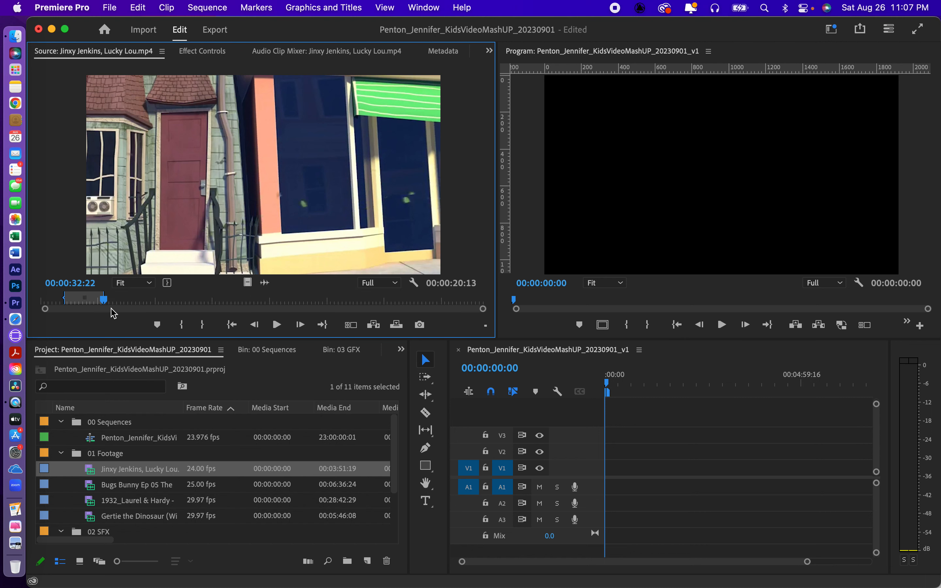
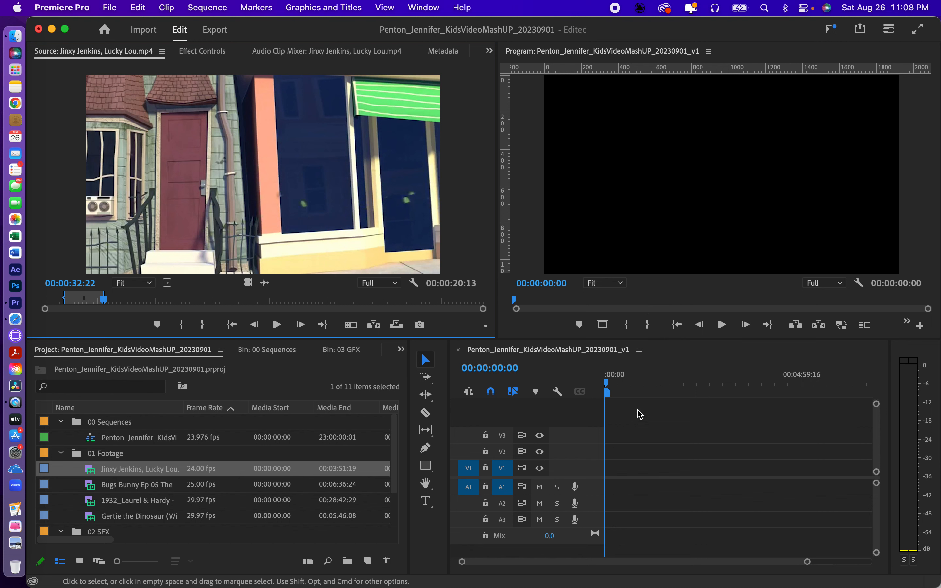
Step: Overwrite the marked Jinxy Jenkins range onto V1/A1 at 00:00:00:00 and play it back from the start
{"action": "left_click", "coordinate": [608, 383]}
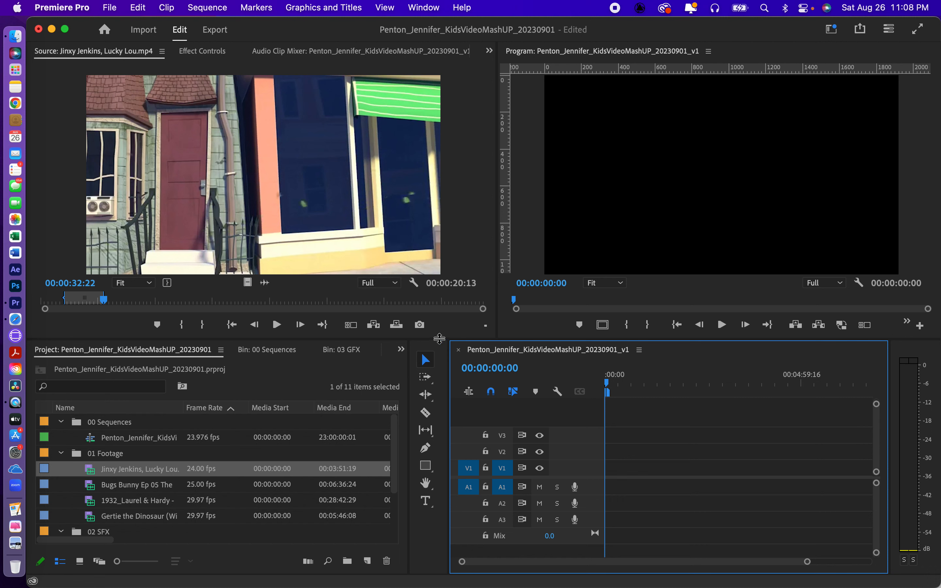
{"action": "left_click", "coordinate": [396, 325]}
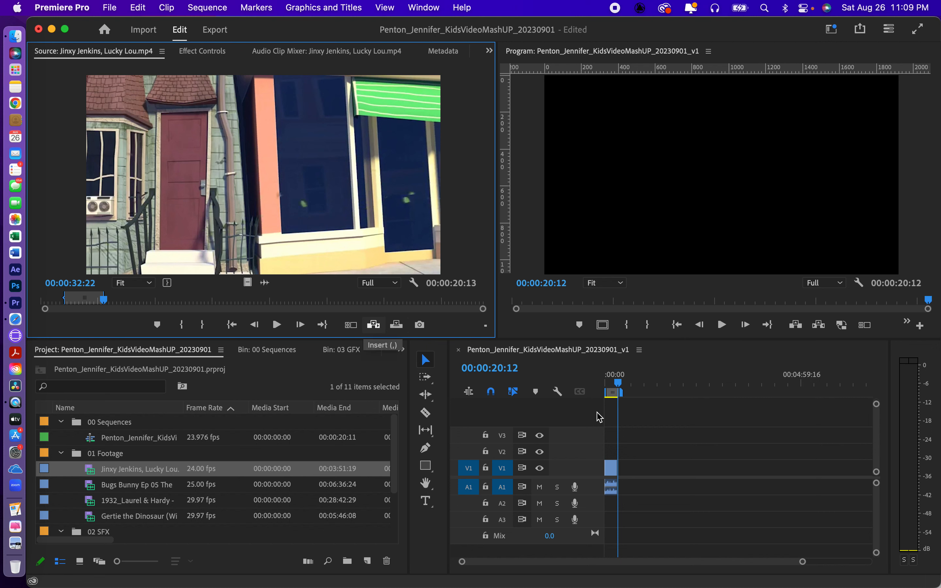
{"action": "left_click_drag", "start_coordinate": [619, 385], "coordinate": [592, 388]}
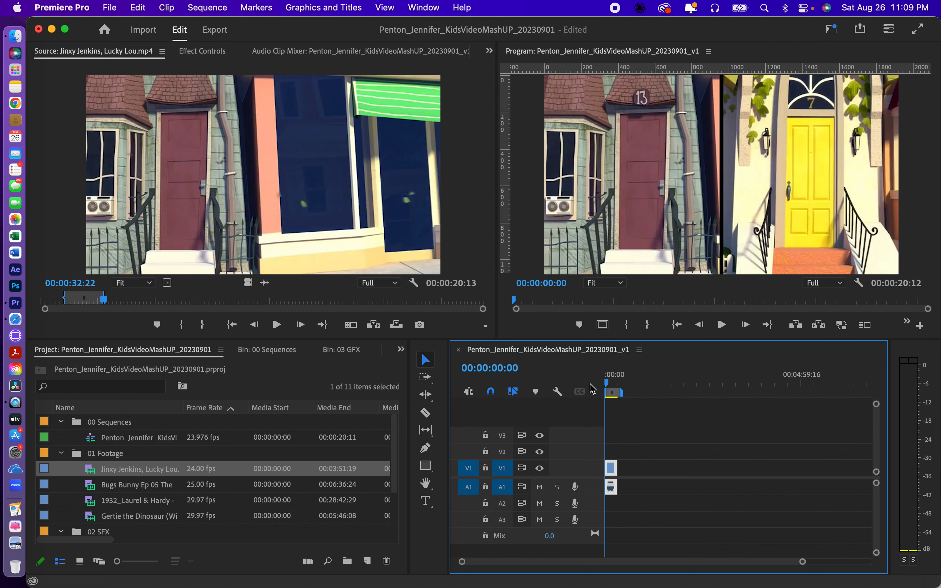
{"action": "key", "text": "space"}
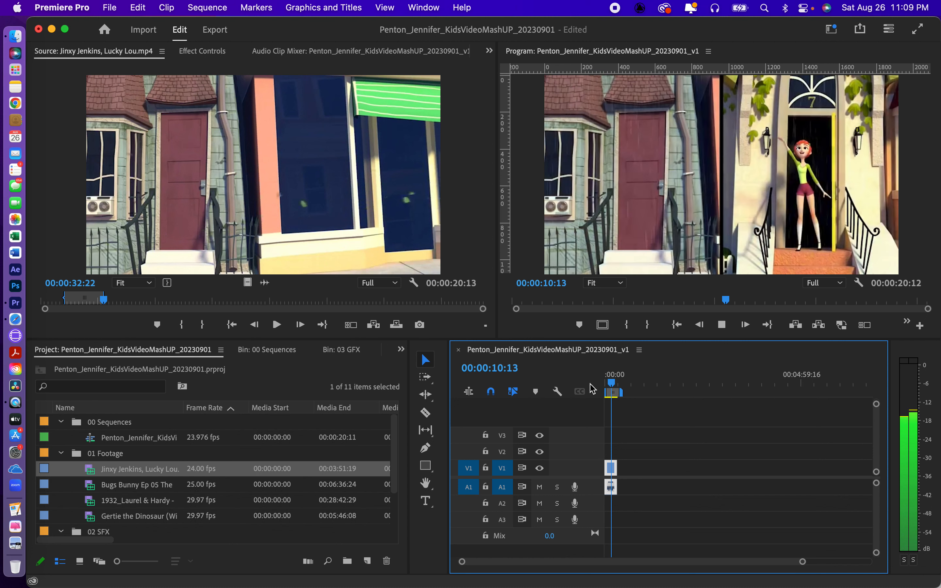
{"action": "key", "text": "space"}
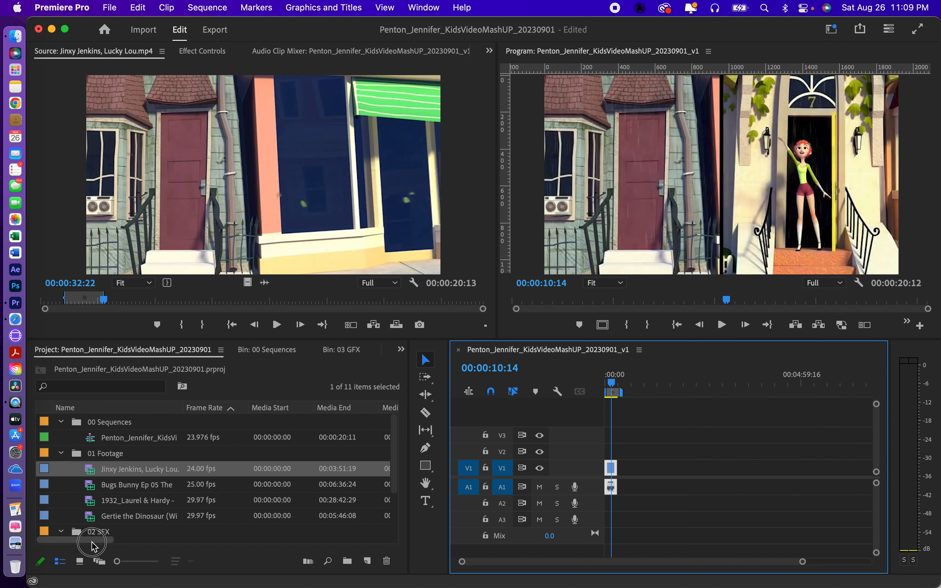
{"action": "left_click_drag", "start_coordinate": [97, 540], "coordinate": [78, 533]}
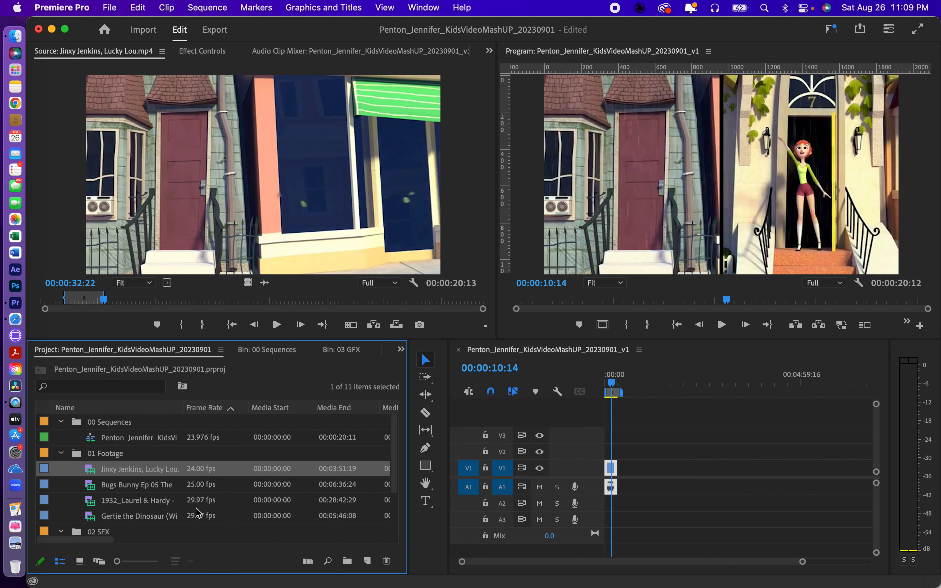
Step: Scroll the Project panel right to show Video Info (1920 x 1080, 23.976p) and Audio Info (48000 Hz stereo)
{"action": "left_click_drag", "start_coordinate": [77, 541], "coordinate": [221, 558]}
{"action": "mouse_move", "coordinate": [225, 560]}
{"action": "left_mouse_down"}
{"action": "mouse_move", "coordinate": [388, 566]}
{"action": "mouse_move", "coordinate": [211, 552]}
{"action": "left_mouse_up"}
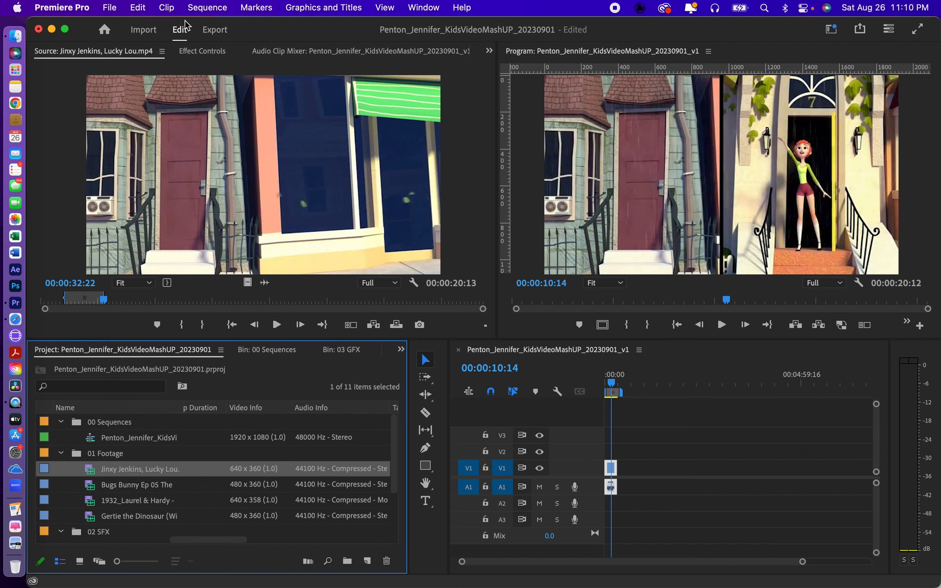
Step: In Preferences > Media, set Default Media Scaling to None and confirm with OK
{"action": "left_click", "coordinate": [70, 11]}
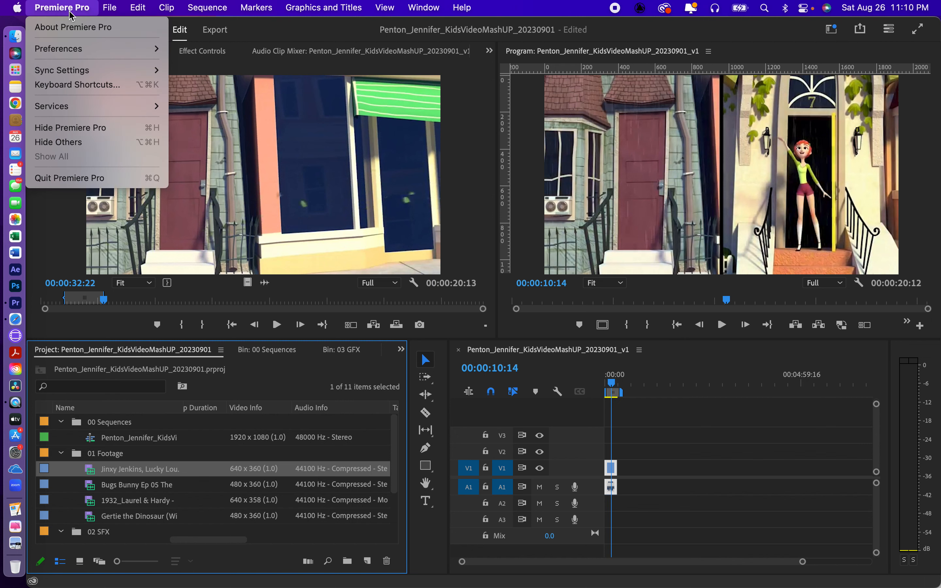
{"action": "mouse_move", "coordinate": [107, 12]}
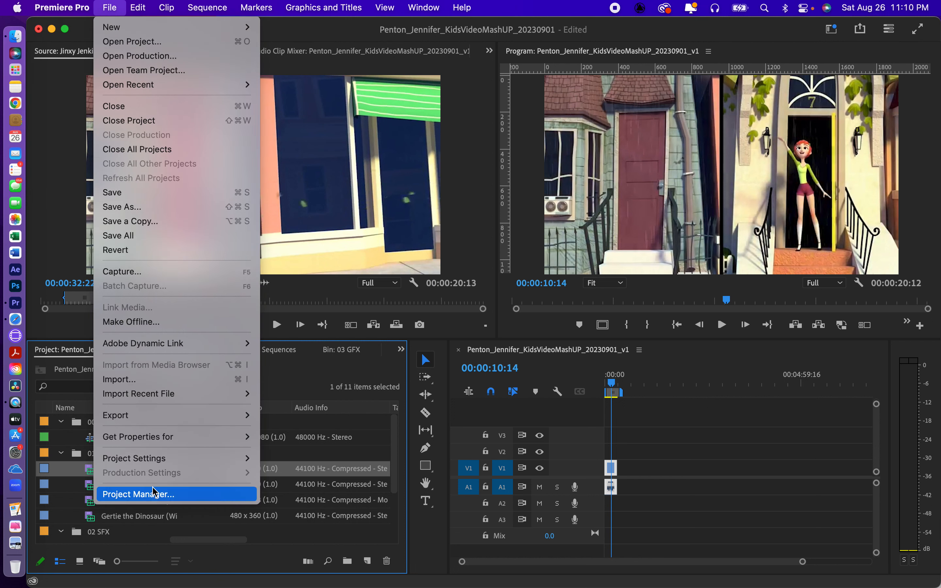
{"action": "mouse_move", "coordinate": [156, 461]}
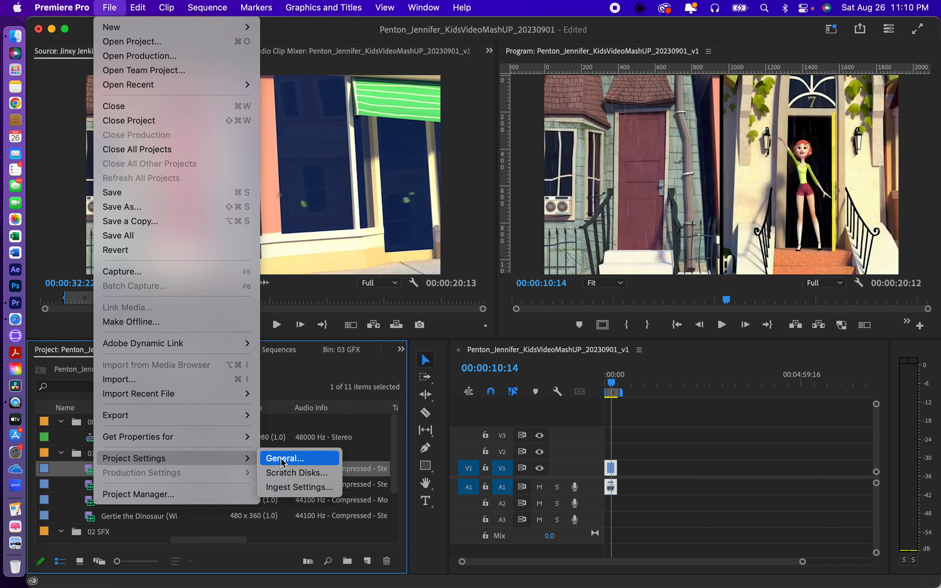
{"action": "mouse_move", "coordinate": [75, 12]}
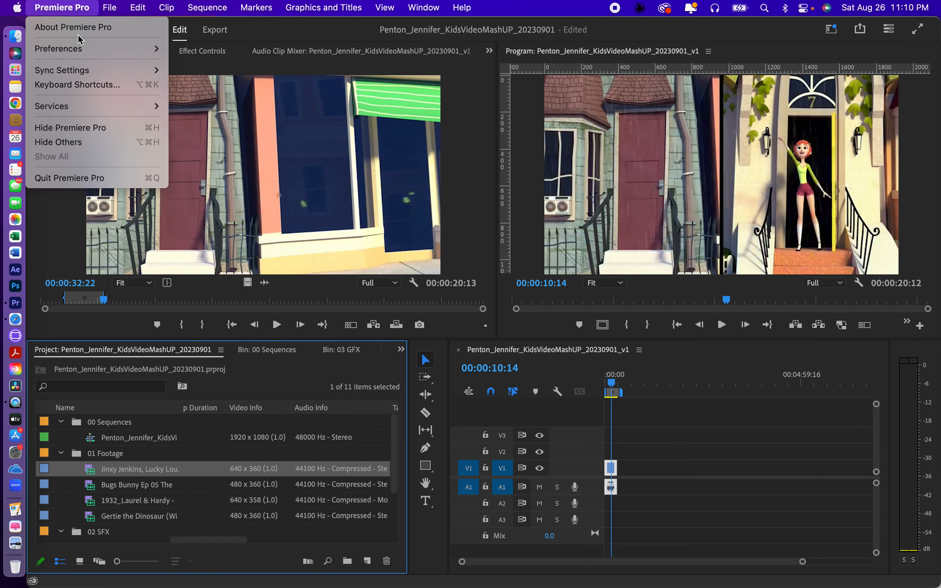
{"action": "mouse_move", "coordinate": [83, 50]}
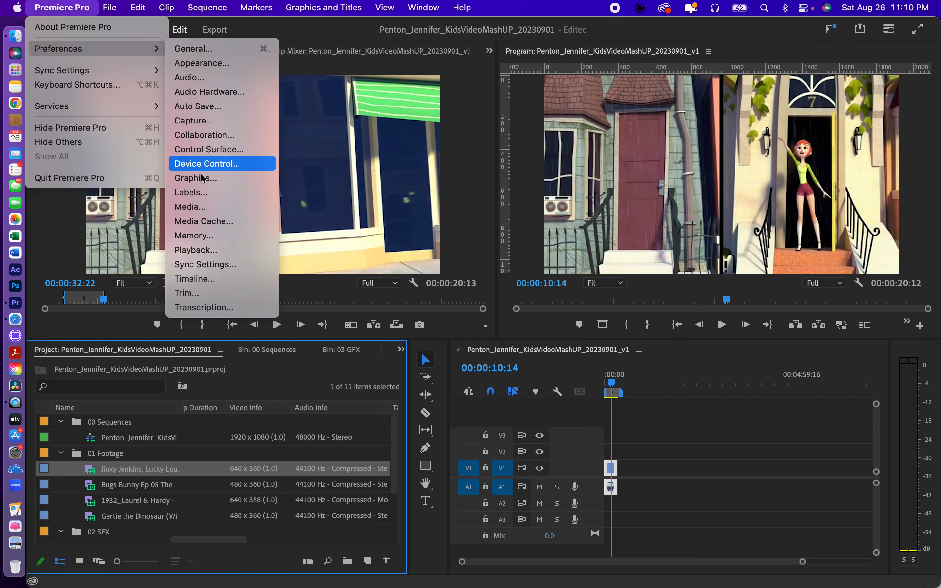
{"action": "left_click", "coordinate": [207, 212]}
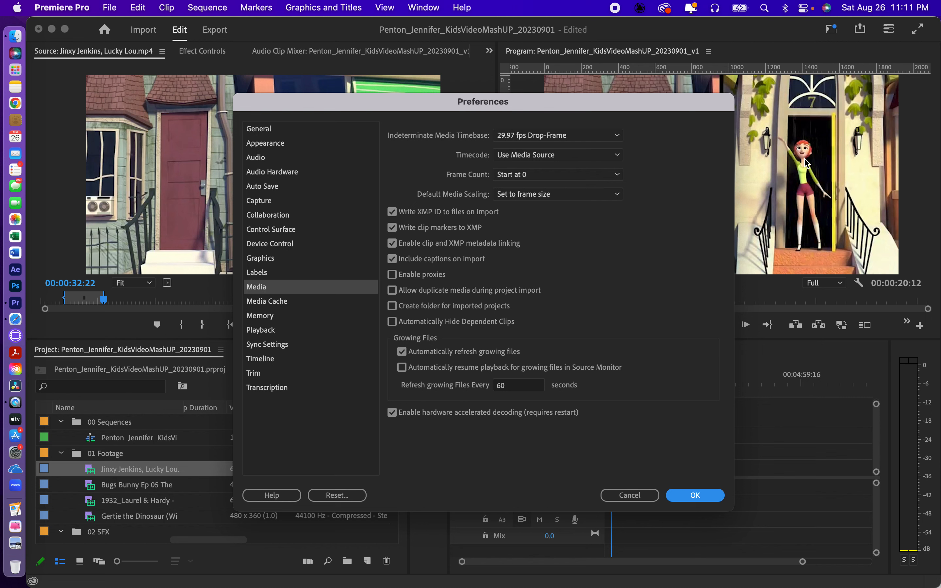
{"action": "left_click", "coordinate": [620, 198]}
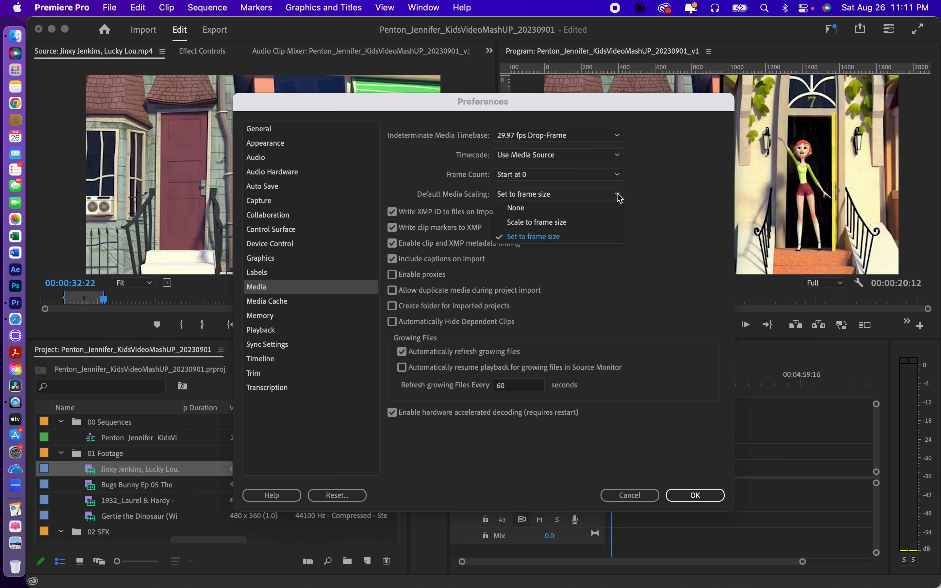
{"action": "left_click", "coordinate": [577, 213]}
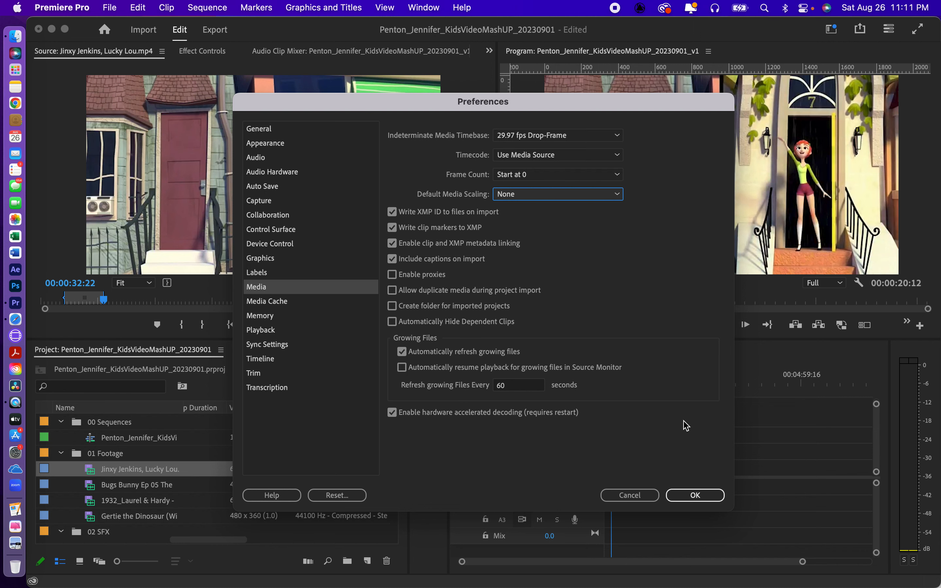
{"action": "left_click", "coordinate": [696, 497]}
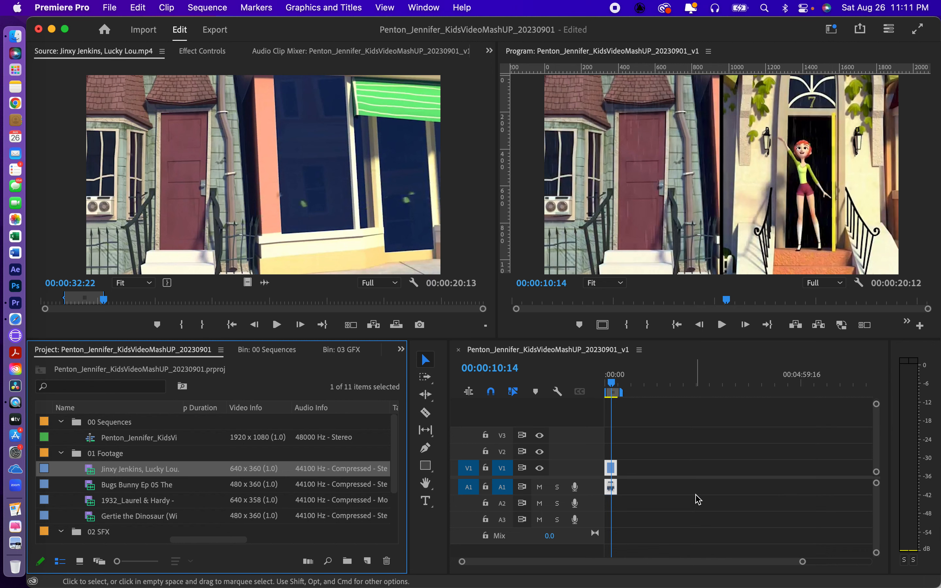
Step: Jump the sequence playhead to the start, then to the end of the 00:00:20:12 clip
{"action": "left_click", "coordinate": [612, 386]}
{"action": "key", "text": "Home"}
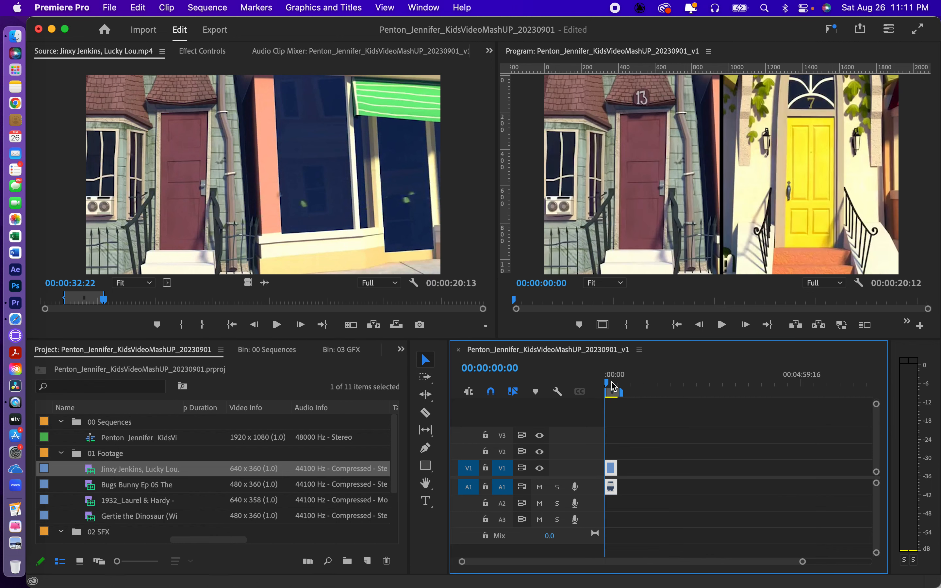
{"action": "key", "text": "End"}
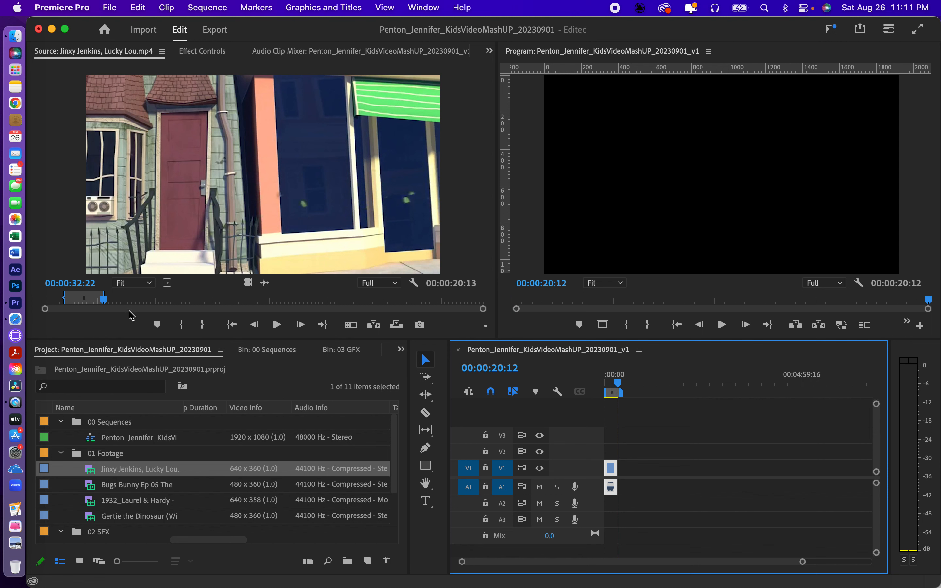
Step: Clear the old source marks near 00:01:00, play on, and set a new Out at 00:01:11:15
{"action": "left_click_drag", "start_coordinate": [116, 305], "coordinate": [157, 303]}
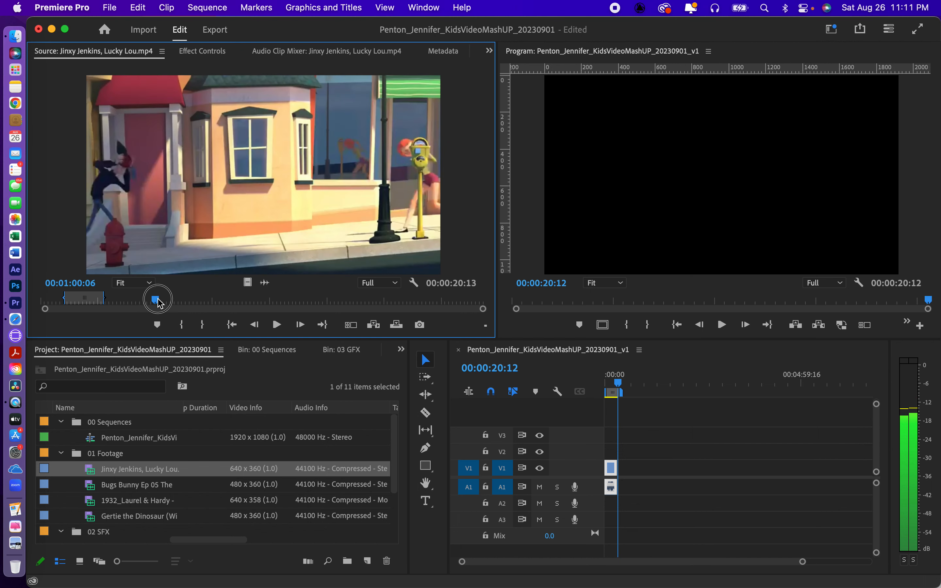
{"action": "left_click_drag", "start_coordinate": [157, 300], "coordinate": [156, 300]}
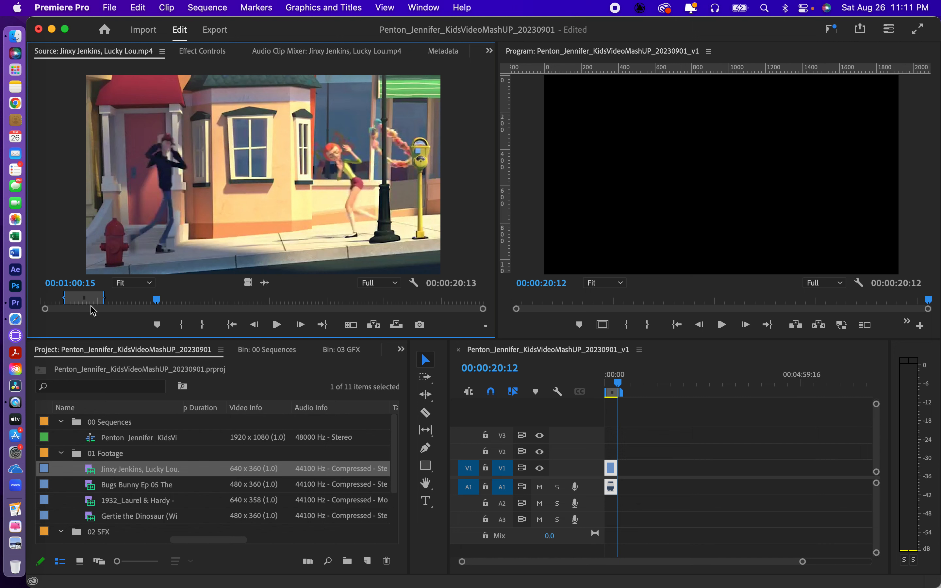
{"action": "key", "text": "alt+x"}
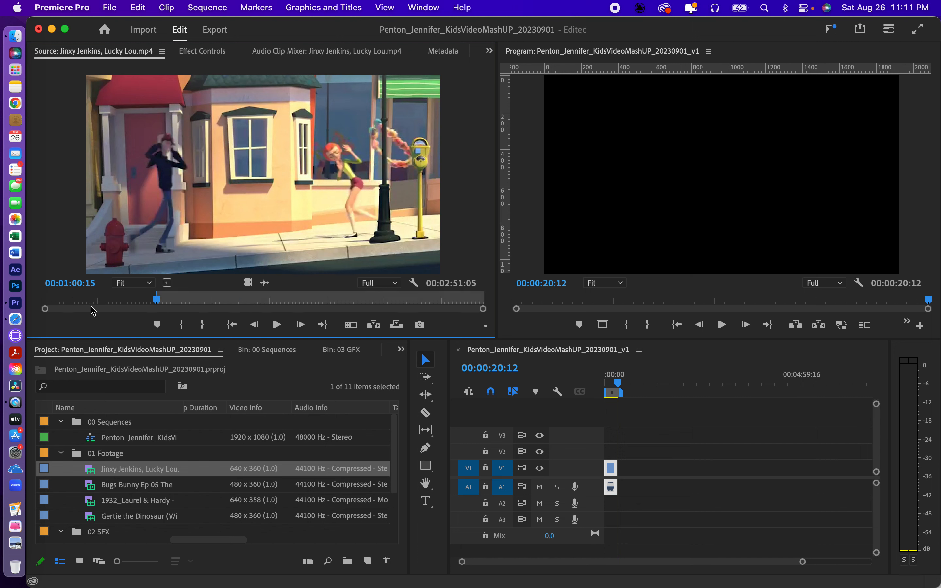
{"action": "key", "text": "space"}
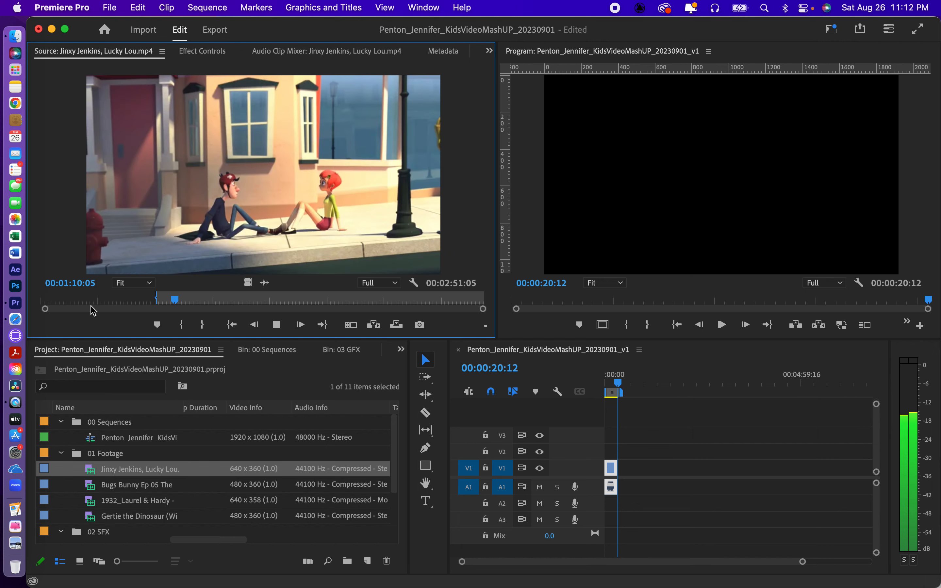
{"action": "key", "text": "space"}
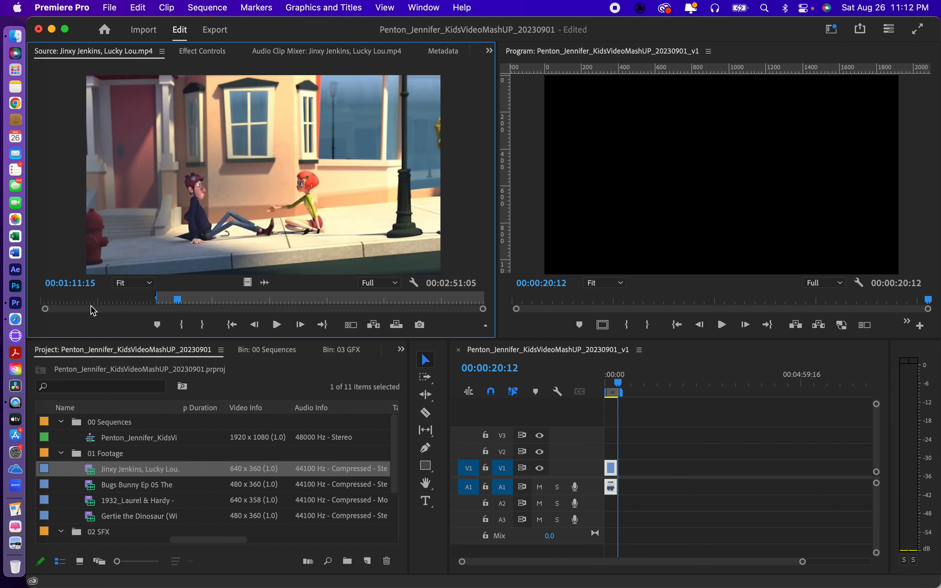
{"action": "key", "text": "o"}
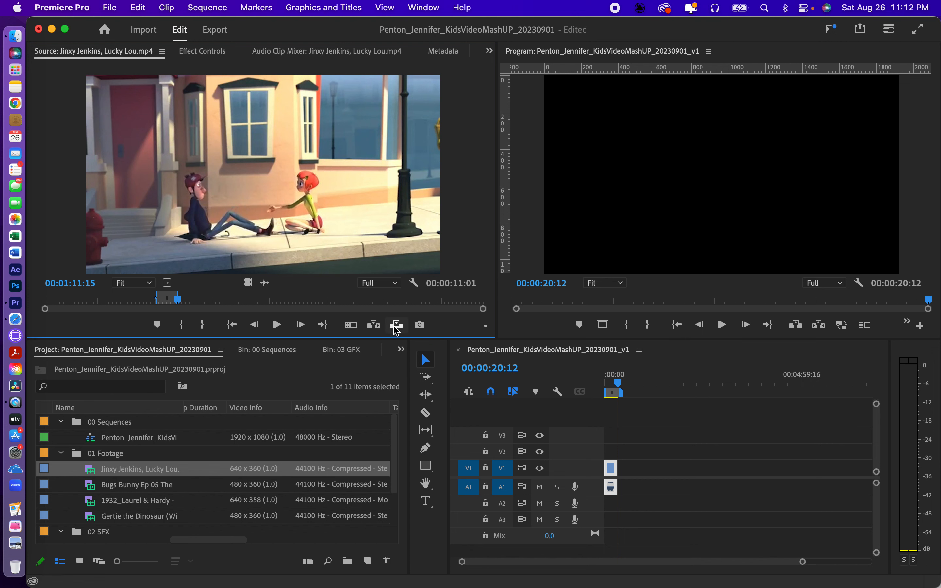
Step: Insert the 00:00:11:01 section after the first clip and preview the sequence, stopping at 00:00:22:11
{"action": "left_click", "coordinate": [374, 328]}
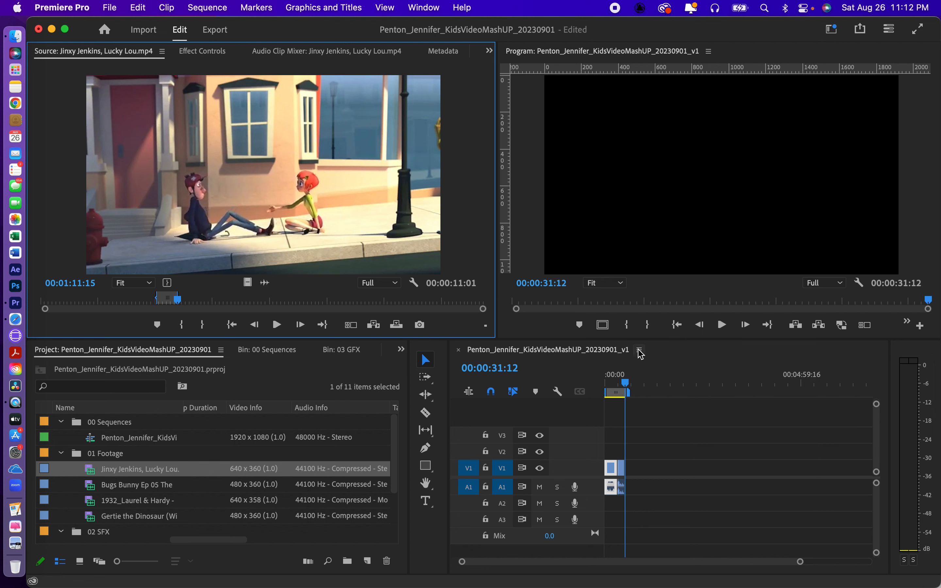
{"action": "left_click", "coordinate": [607, 385]}
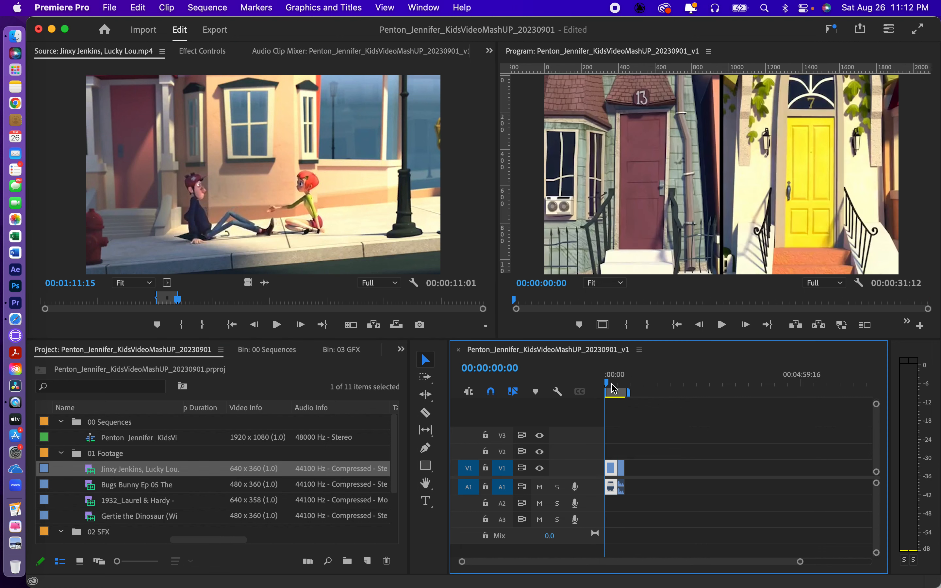
{"action": "key", "text": "space"}
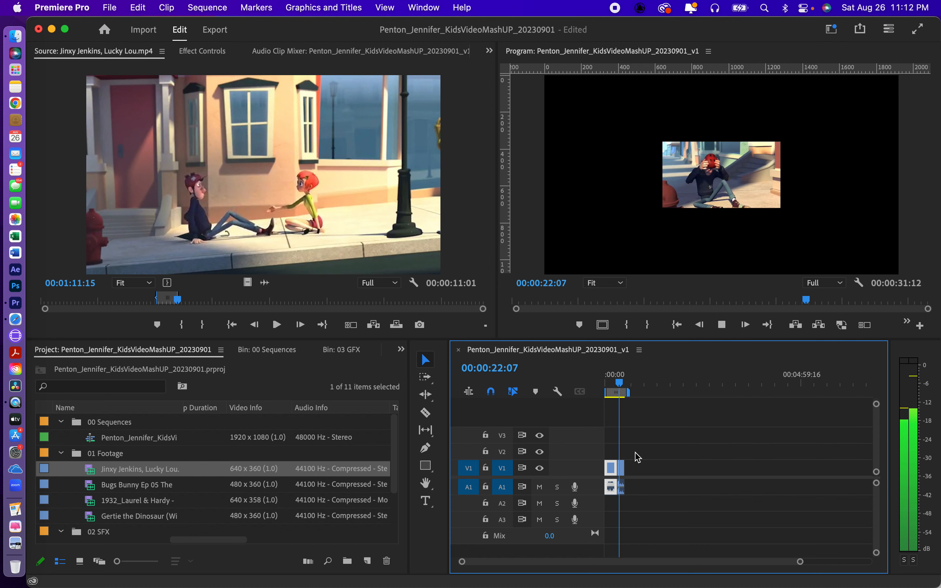
{"action": "key", "text": "space"}
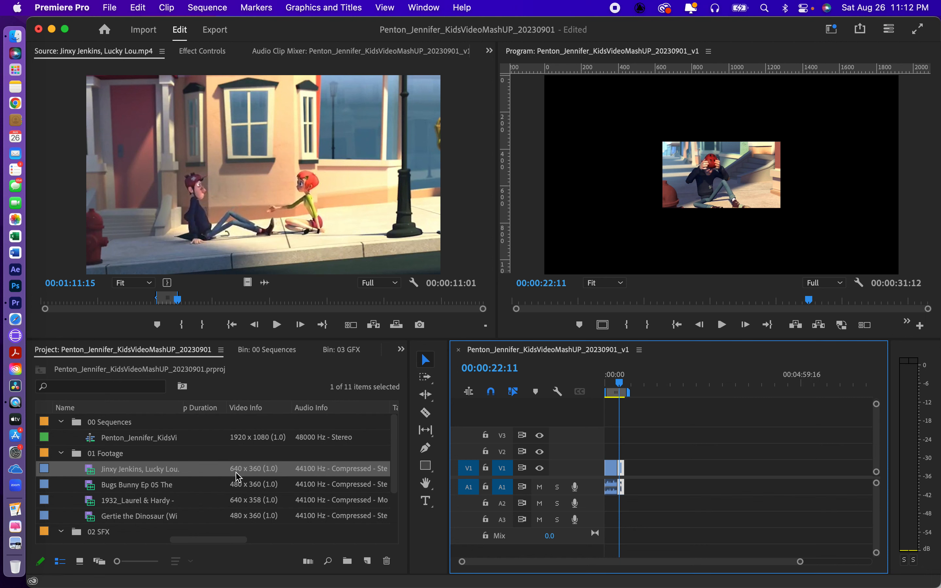
Step: Apply Set to Frame Size to the second Jinxy Jenkins clip on V1
{"action": "right_click", "coordinate": [623, 473]}
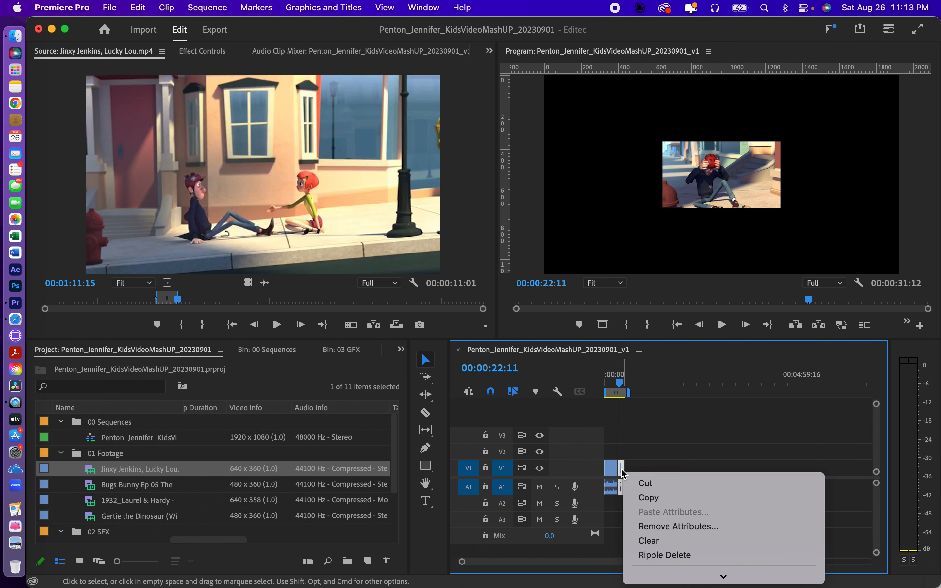
{"action": "mouse_move", "coordinate": [710, 572]}
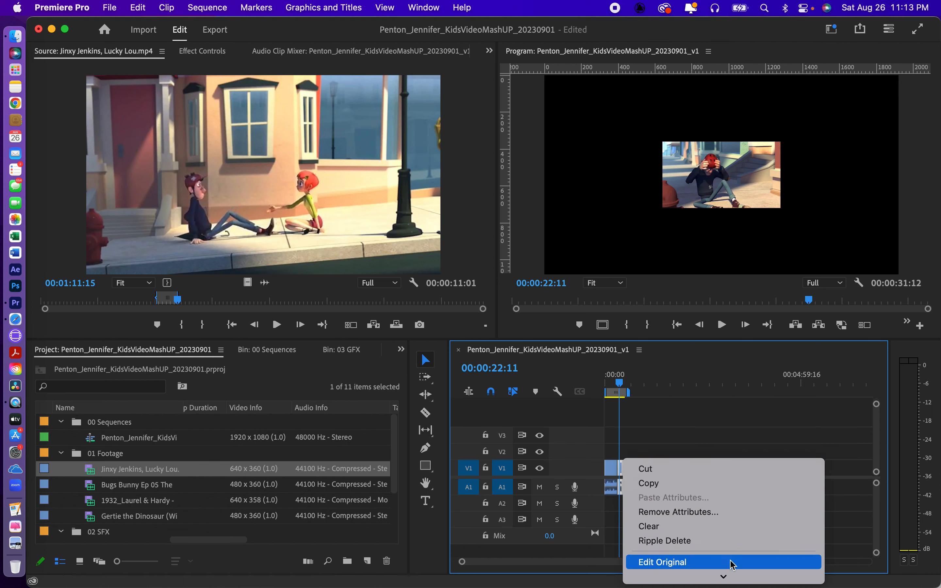
{"action": "left_click", "coordinate": [547, 566]}
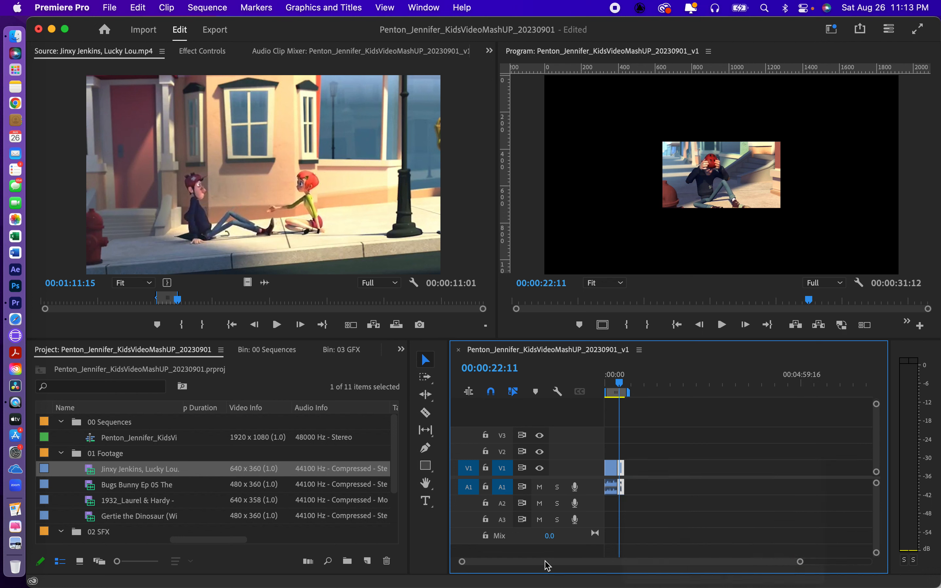
{"action": "left_click_drag", "start_coordinate": [799, 565], "coordinate": [714, 542]}
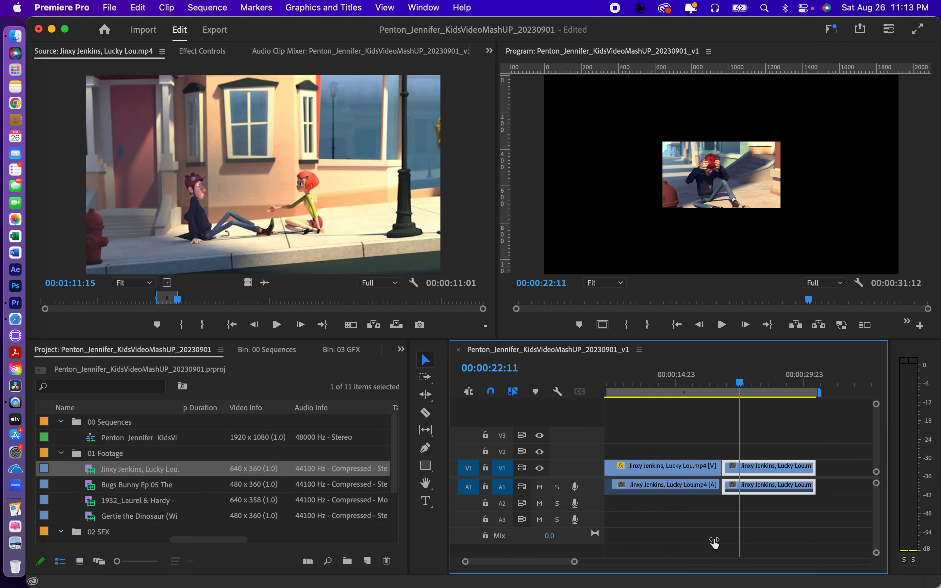
{"action": "right_click", "coordinate": [774, 474]}
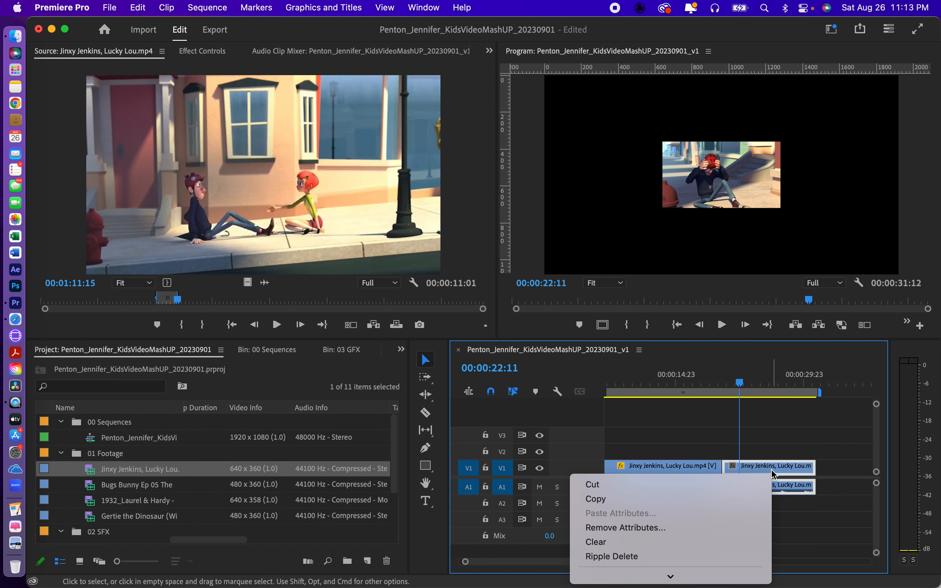
{"action": "scroll", "coordinate": [674, 544], "scroll_direction": "down", "scroll_amount": 5}
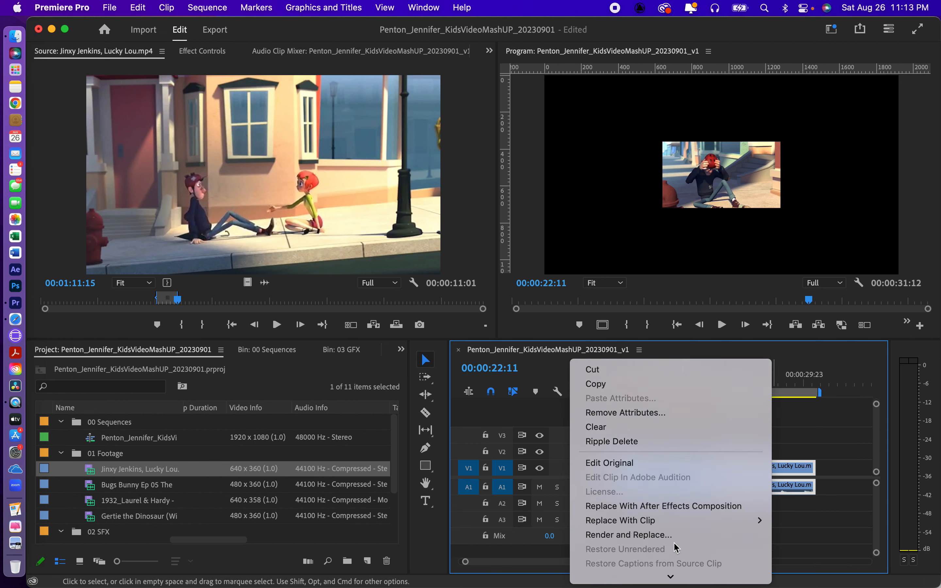
{"action": "scroll", "coordinate": [675, 544], "scroll_direction": "down", "scroll_amount": 5}
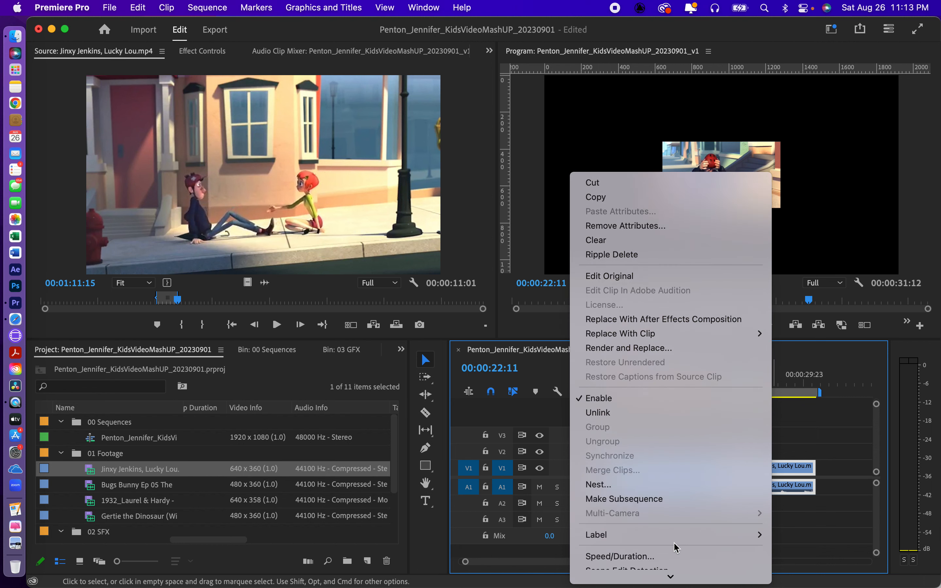
{"action": "scroll", "coordinate": [676, 547], "scroll_direction": "down", "scroll_amount": 5}
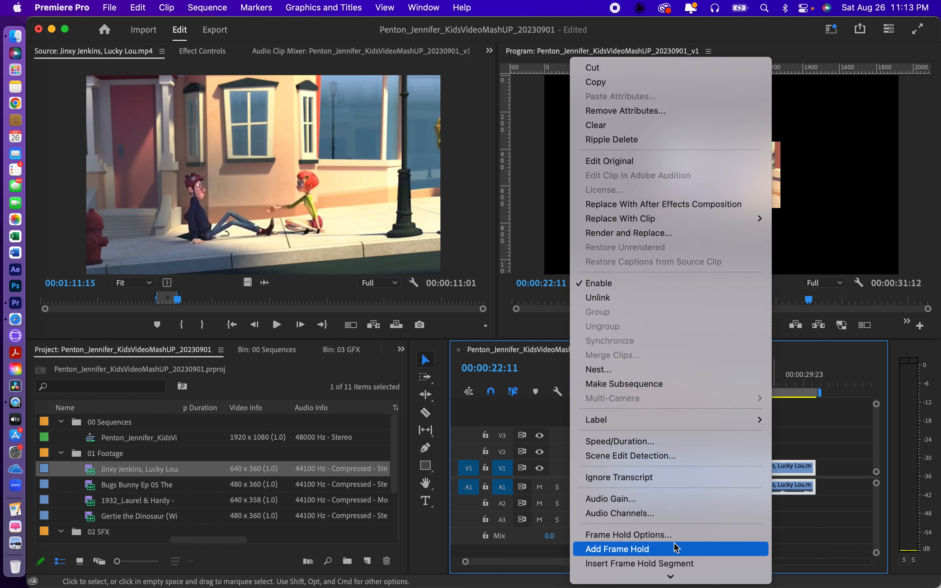
{"action": "scroll", "coordinate": [676, 548], "scroll_direction": "down", "scroll_amount": 4}
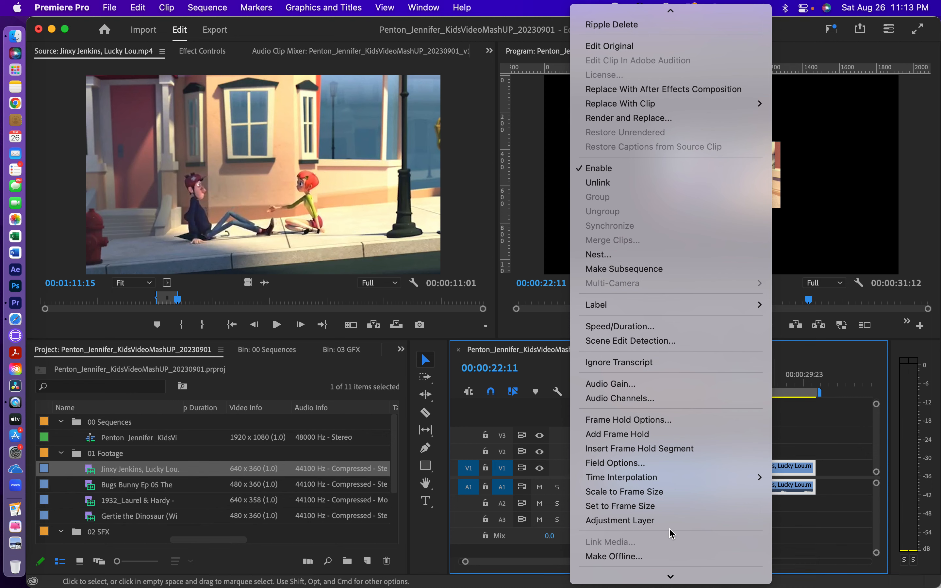
{"action": "left_click", "coordinate": [652, 506]}
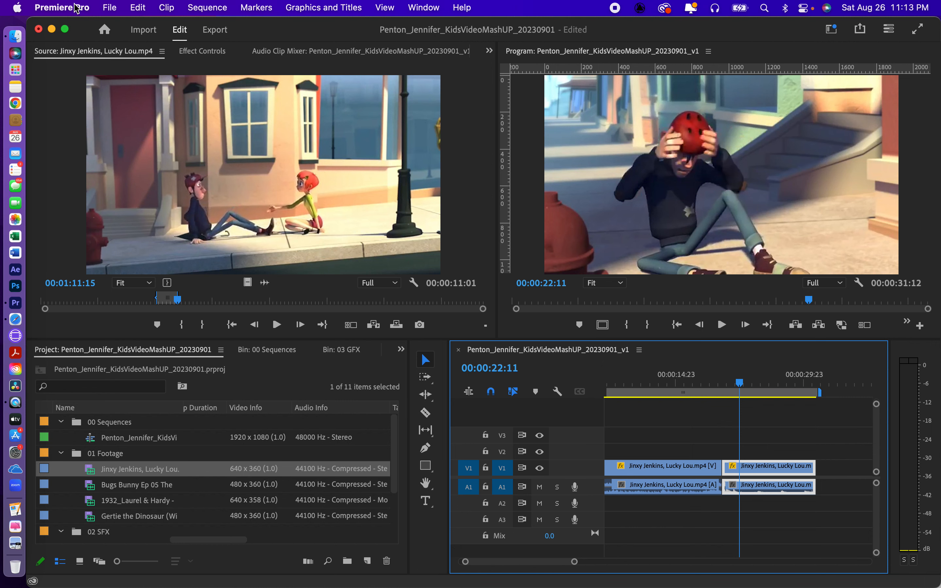
Step: Bring up the Preferences submenu from the Premiere Pro menu
{"action": "left_click", "coordinate": [106, 8]}
{"action": "mouse_move", "coordinate": [87, 10]}
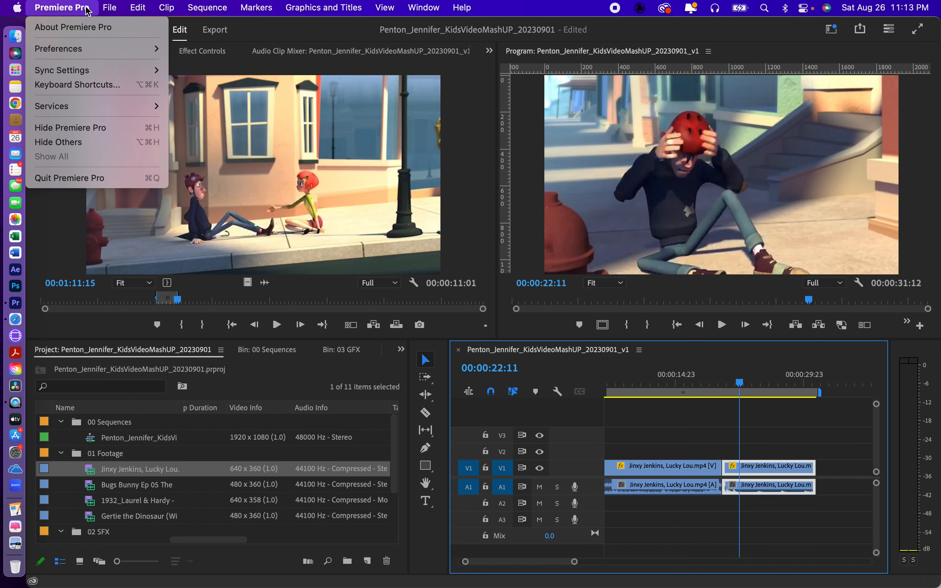
{"action": "mouse_move", "coordinate": [79, 53]}
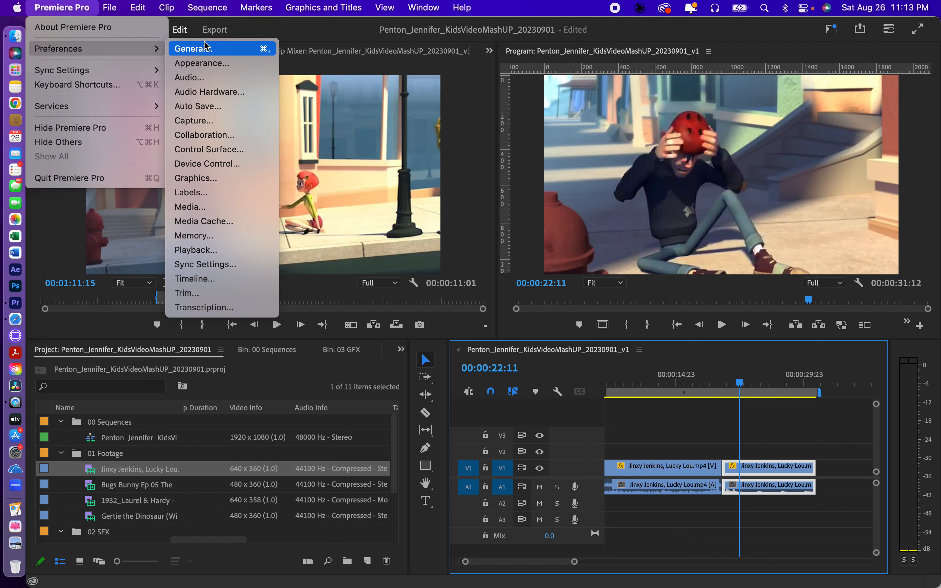
Step: Change Default Media Scaling in the Media preferences to Set to frame size and confirm
{"action": "left_click", "coordinate": [218, 207]}
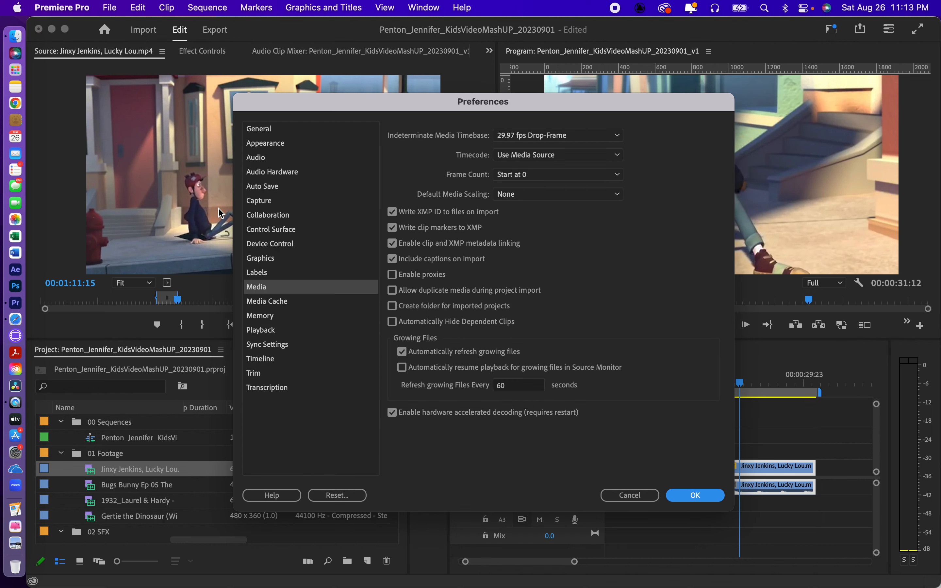
{"action": "left_click", "coordinate": [616, 195]}
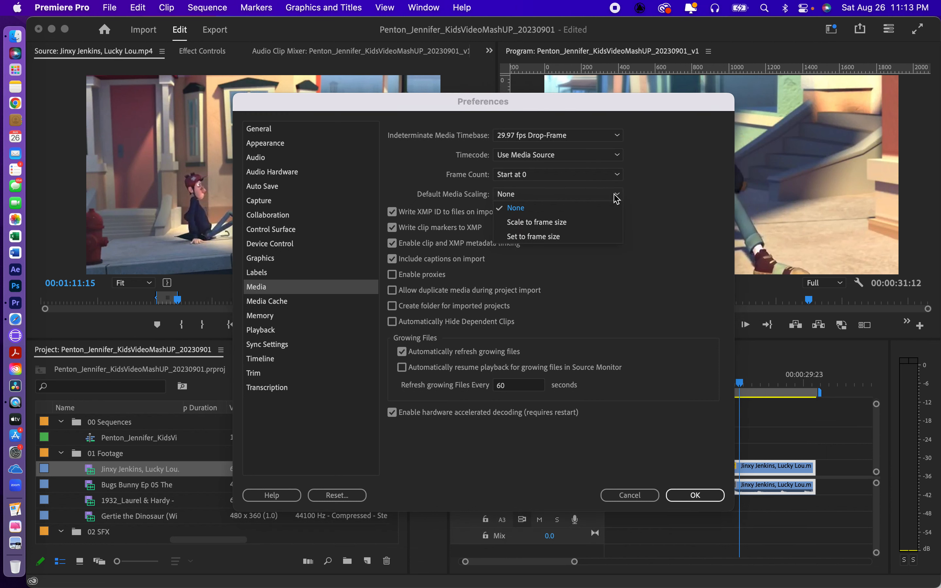
{"action": "left_click", "coordinate": [581, 236]}
{"action": "left_click", "coordinate": [693, 495]}
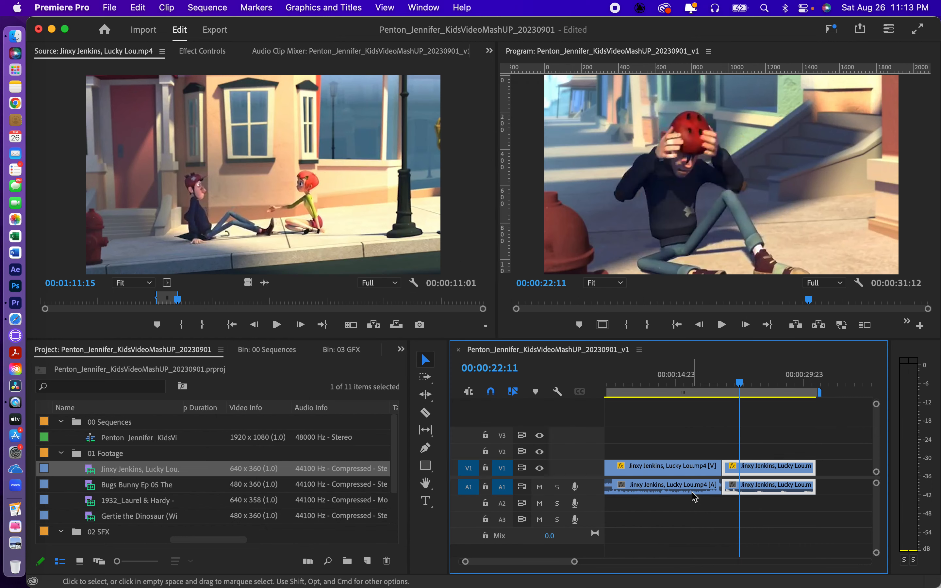
Step: Load Bugs Bunny Ep 05 The Wild Hare.mp4 and set its Out at 00:00:10:16, just after the title
{"action": "left_click_drag", "start_coordinate": [739, 382], "coordinate": [538, 407]}
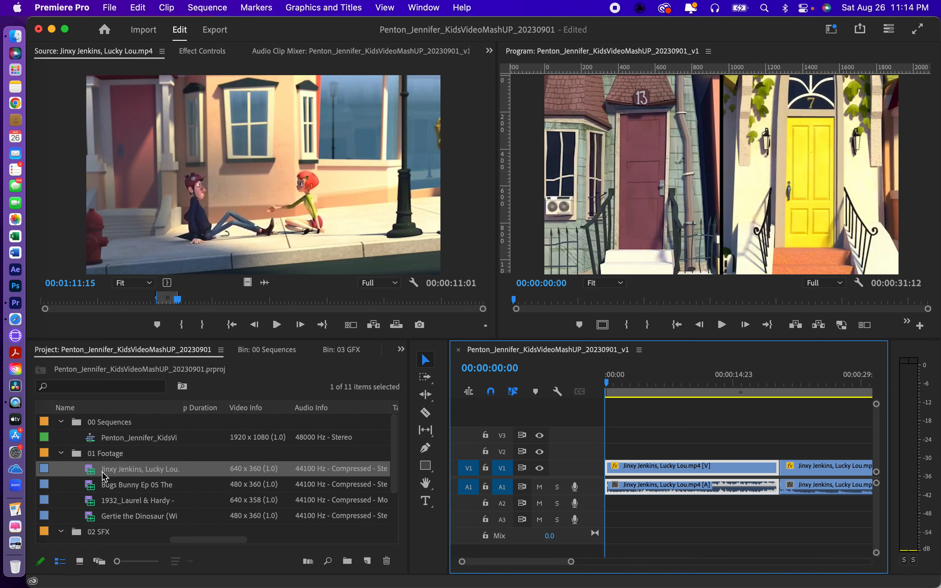
{"action": "double_click", "coordinate": [89, 490]}
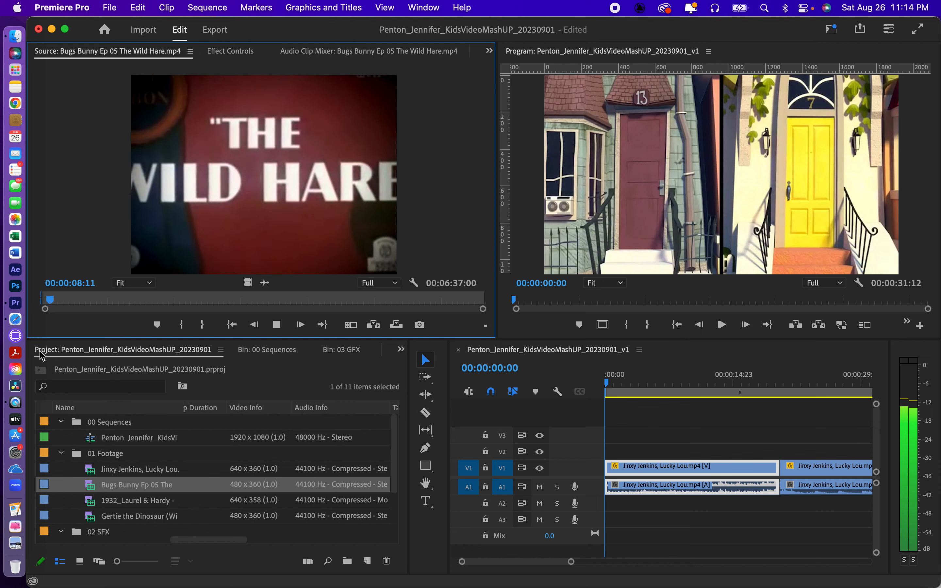
{"action": "key", "text": "space"}
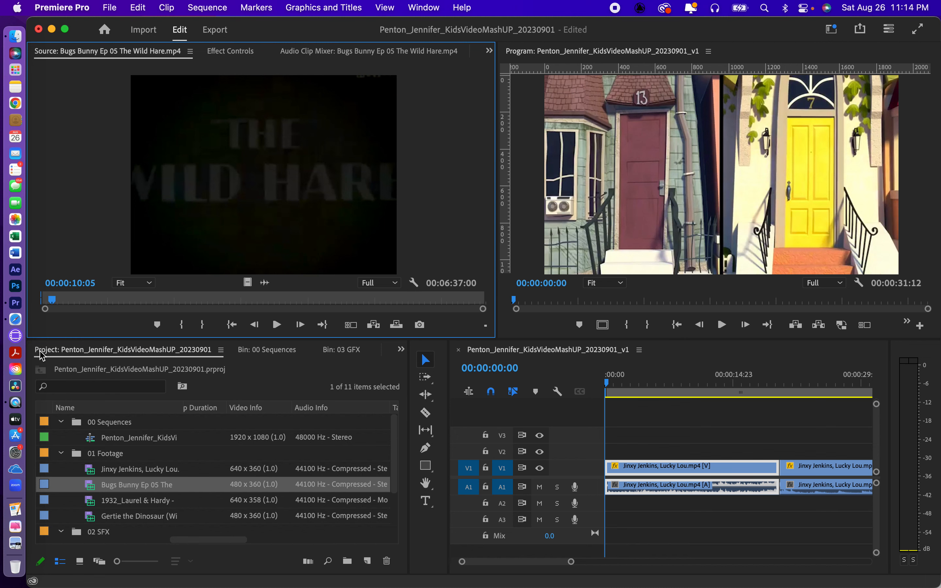
{"action": "key", "text": "space"}
{"action": "key", "text": "space"}
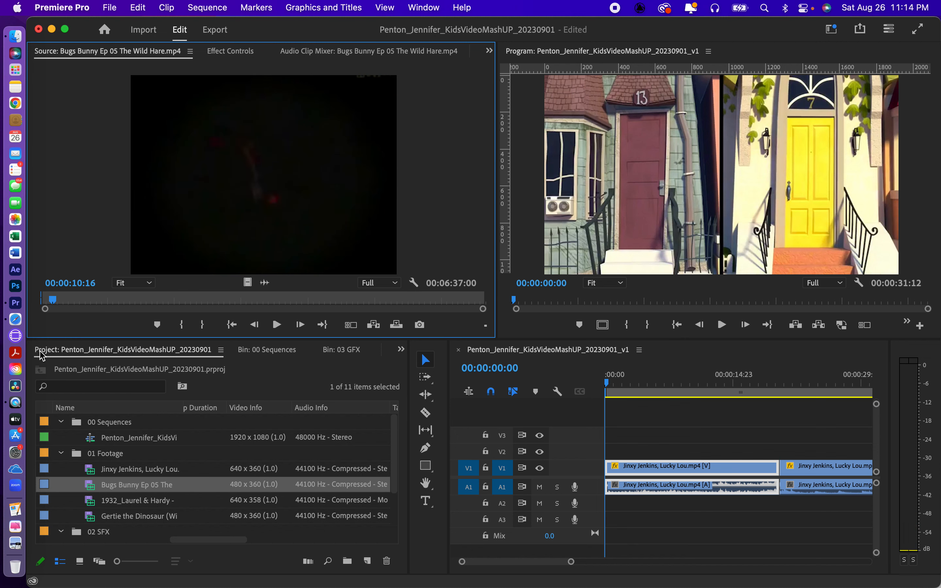
{"action": "key", "text": "Left"}
{"action": "key", "text": "o"}
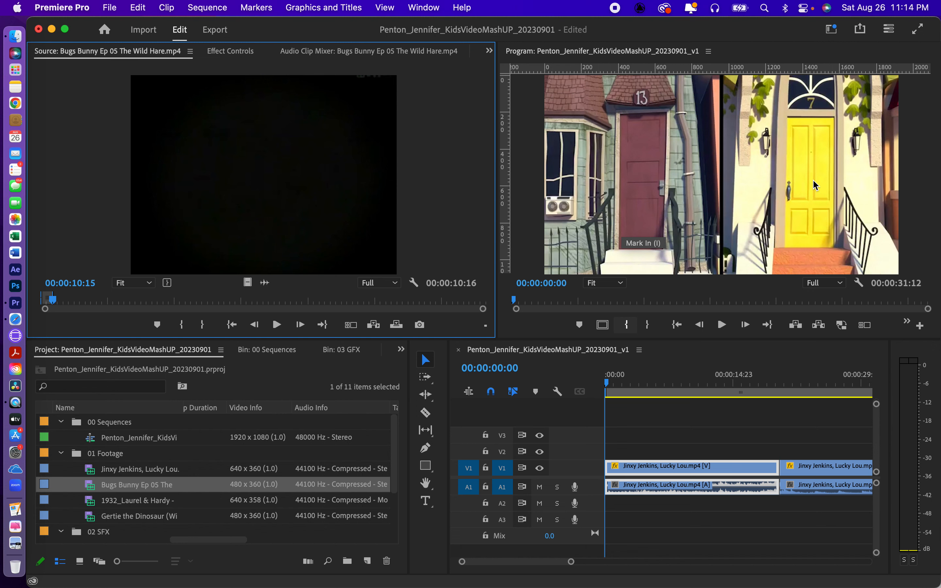
{"action": "left_click", "coordinate": [397, 327]}
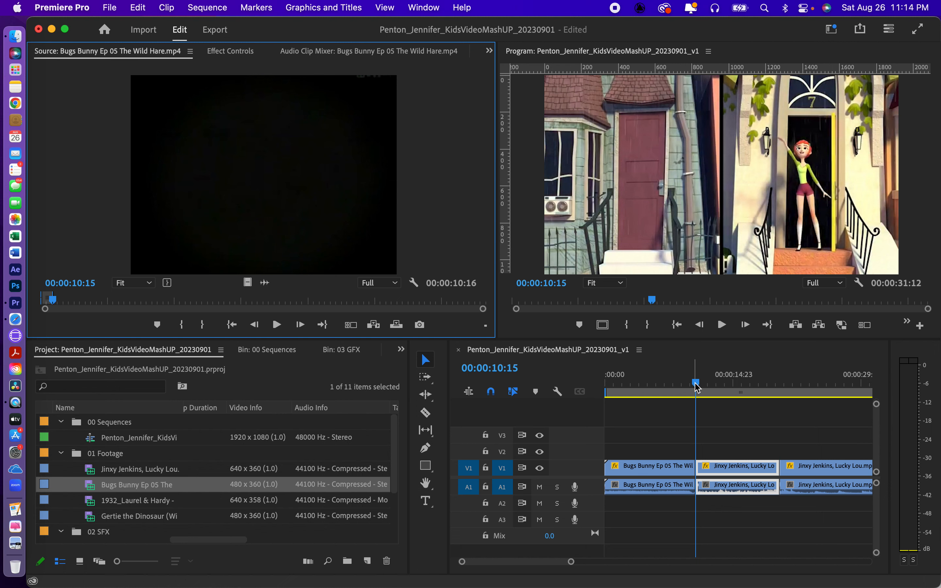
{"action": "left_click", "coordinate": [659, 389]}
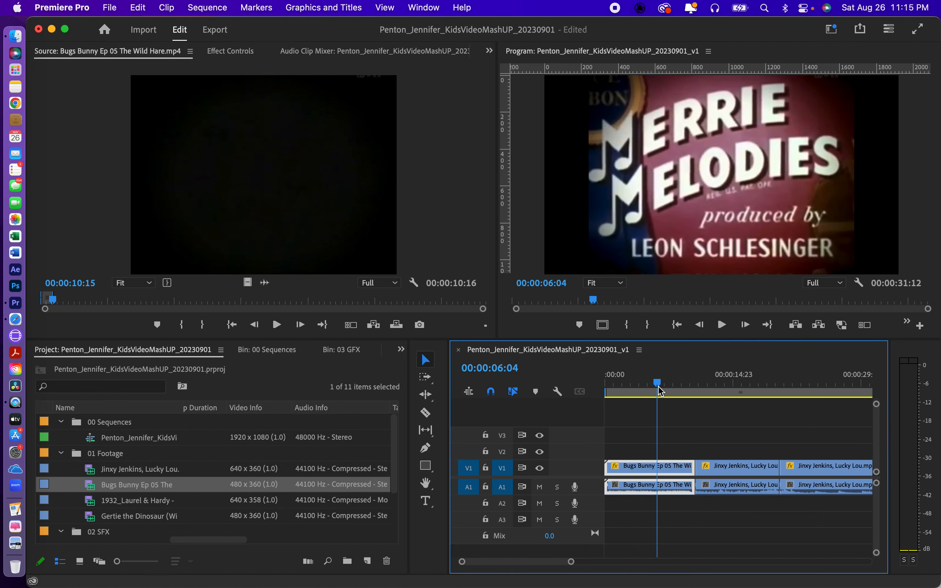
{"action": "key", "text": "space"}
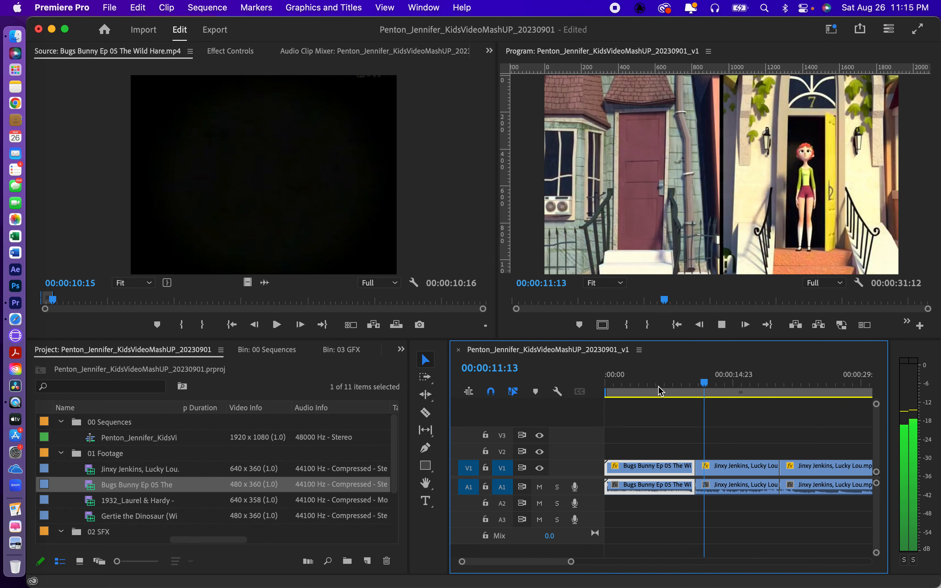
{"action": "key", "text": "space"}
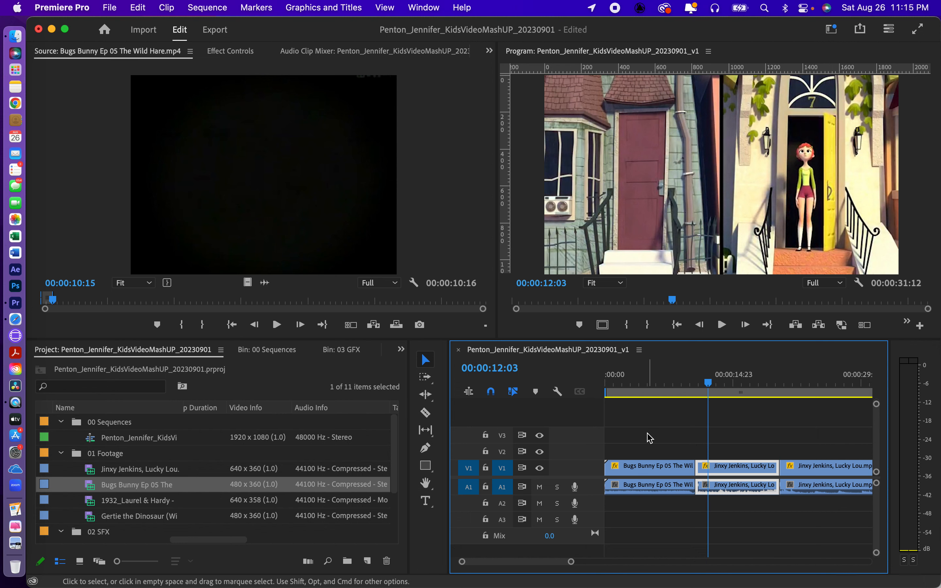
{"action": "key", "text": "super+z"}
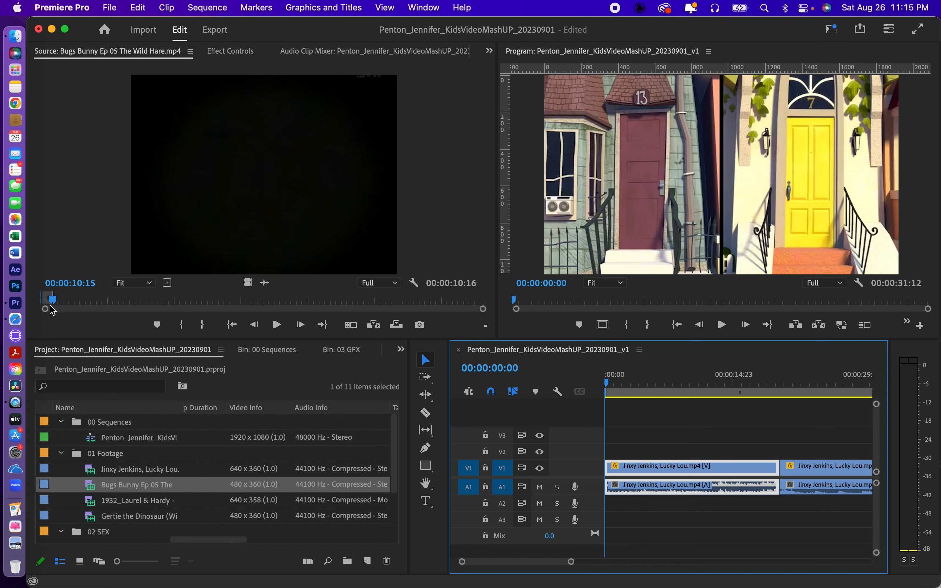
Step: Insert the Bugs Bunny section ahead of the Jinxy Jenkins clips, then scroll the timeline to about 0:29–0:44
{"action": "left_click", "coordinate": [374, 325]}
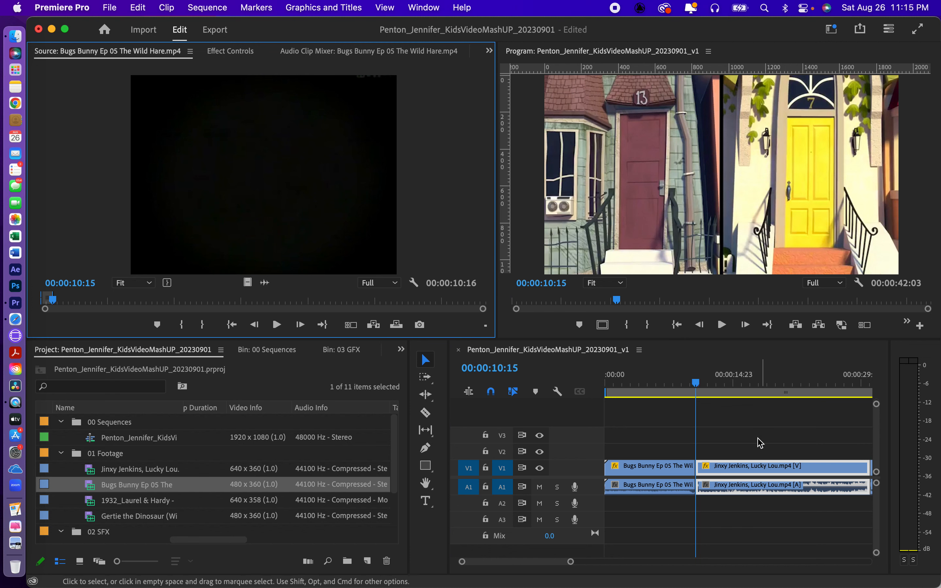
{"action": "mouse_move", "coordinate": [698, 385]}
{"action": "left_mouse_down"}
{"action": "mouse_move", "coordinate": [670, 384]}
{"action": "mouse_move", "coordinate": [709, 387]}
{"action": "left_mouse_up"}
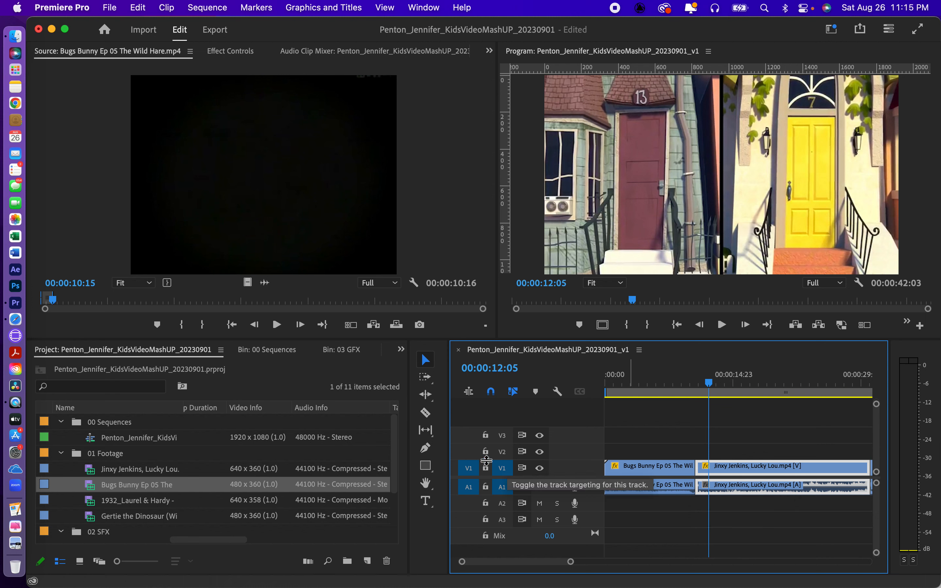
{"action": "left_click", "coordinate": [544, 562]}
{"action": "left_click_drag", "start_coordinate": [545, 566], "coordinate": [559, 567]}
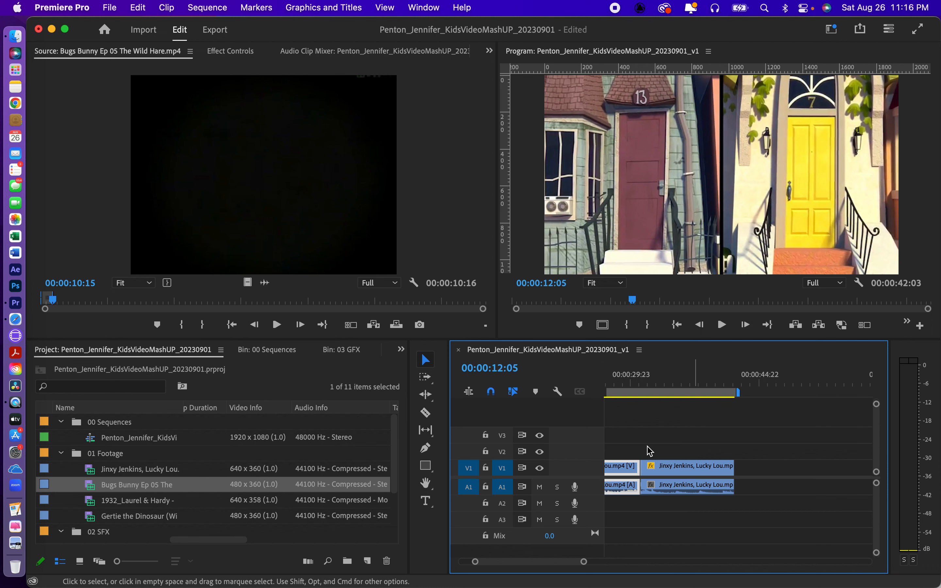
Step: Load 1932_Laurel & Hardy - The Music Box.mp4 in the Source Monitor and preview its opening
{"action": "double_click", "coordinate": [92, 508]}
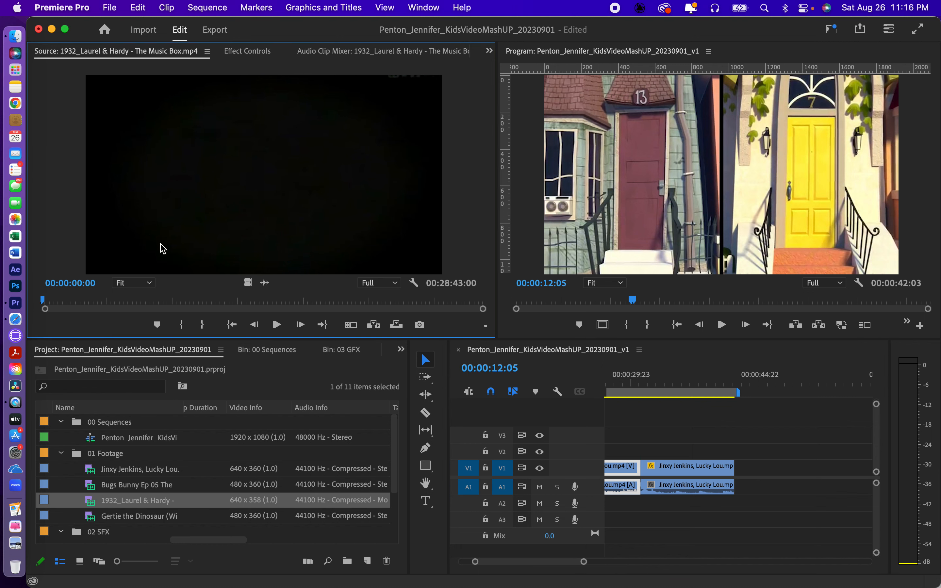
{"action": "left_click_drag", "start_coordinate": [65, 302], "coordinate": [32, 296]}
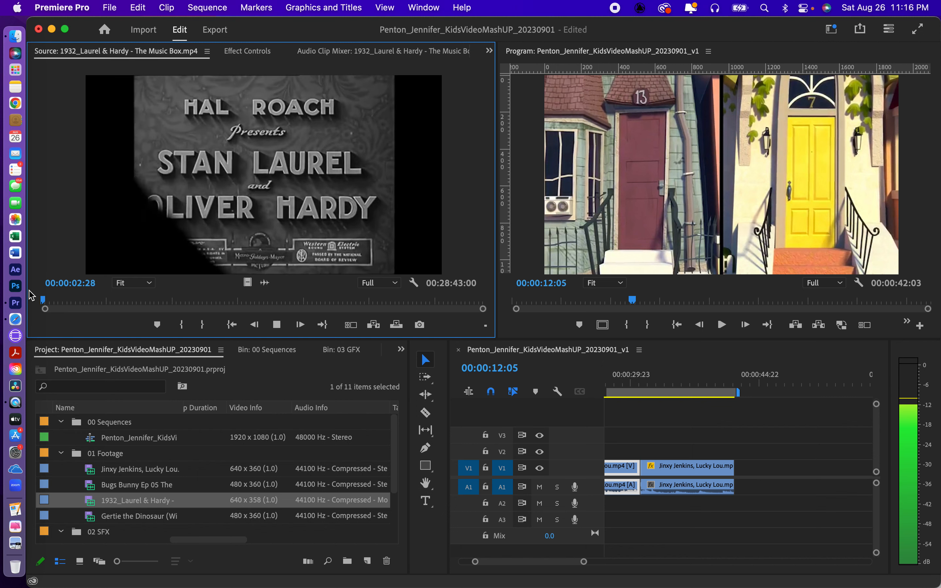
{"action": "key", "text": "space"}
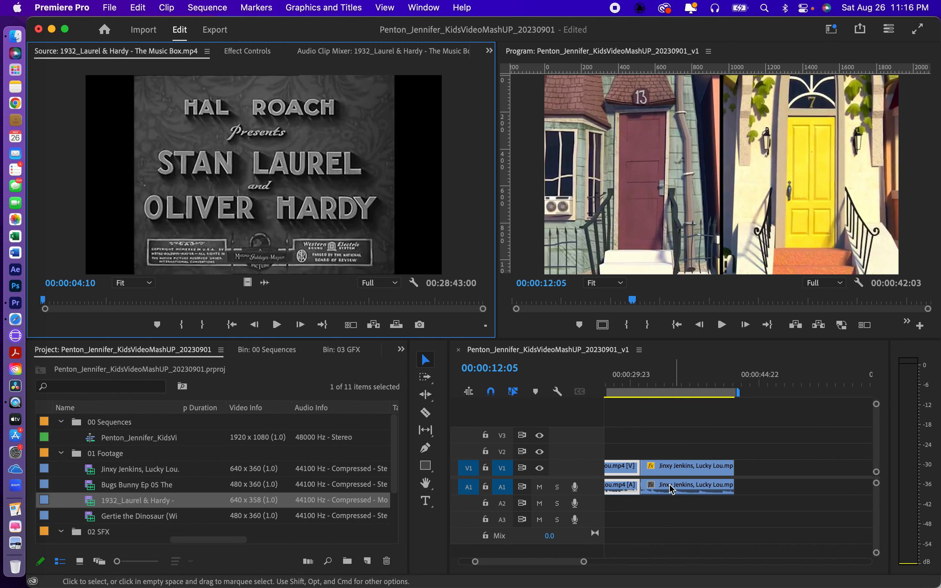
Step: Patch the source audio to A2, target A2 only, unpatch source V1, then jump to the Music Box title
{"action": "left_click", "coordinate": [468, 504]}
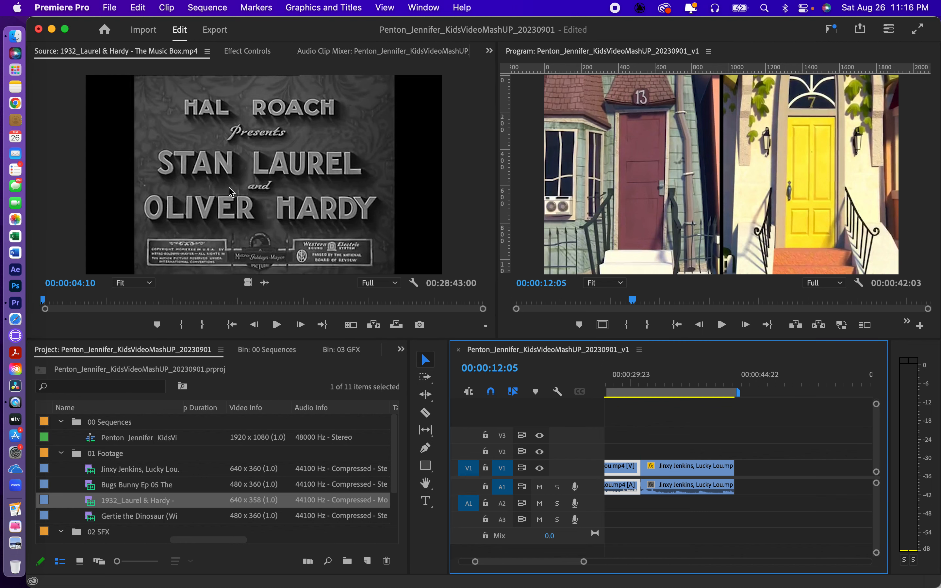
{"action": "left_click", "coordinate": [502, 504]}
{"action": "left_click", "coordinate": [503, 488]}
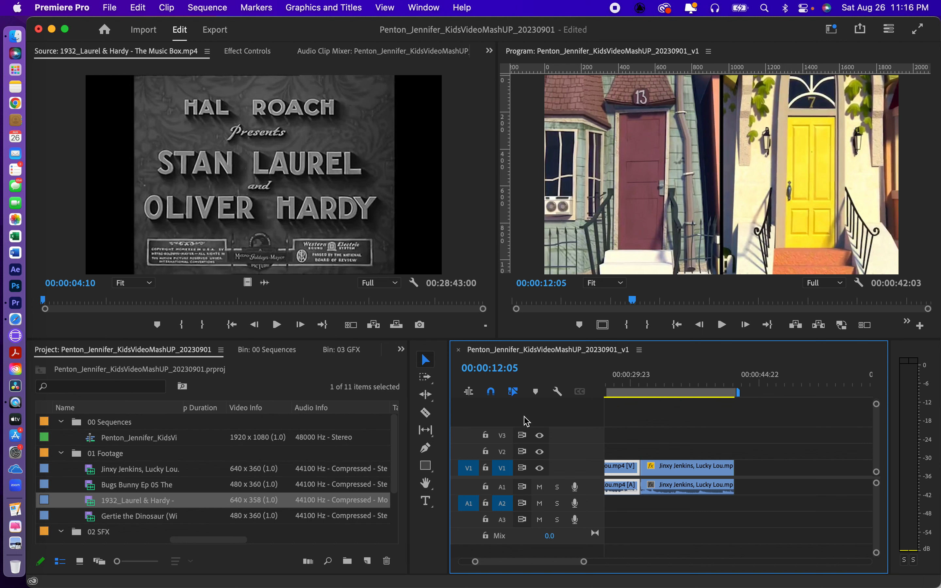
{"action": "left_click", "coordinate": [469, 469]}
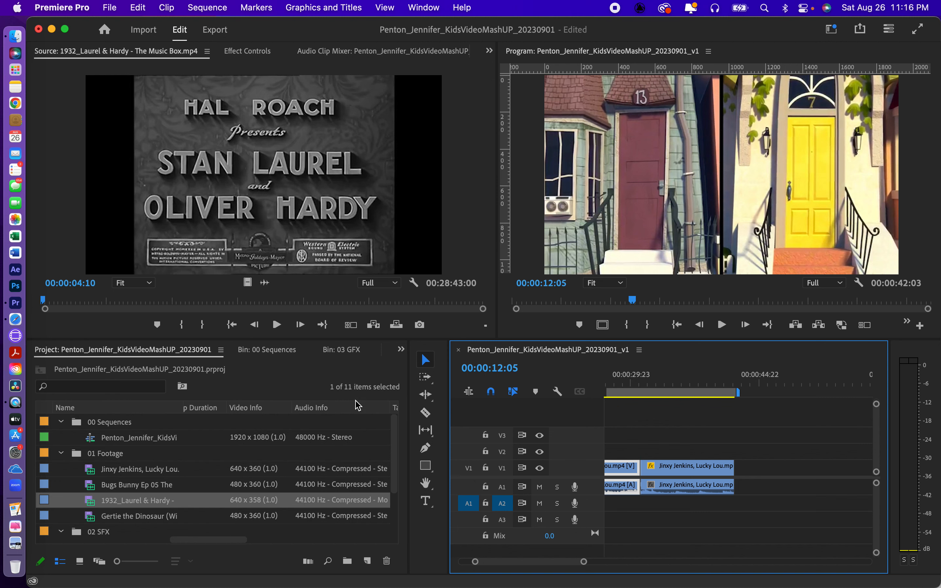
{"action": "left_click", "coordinate": [44, 303]}
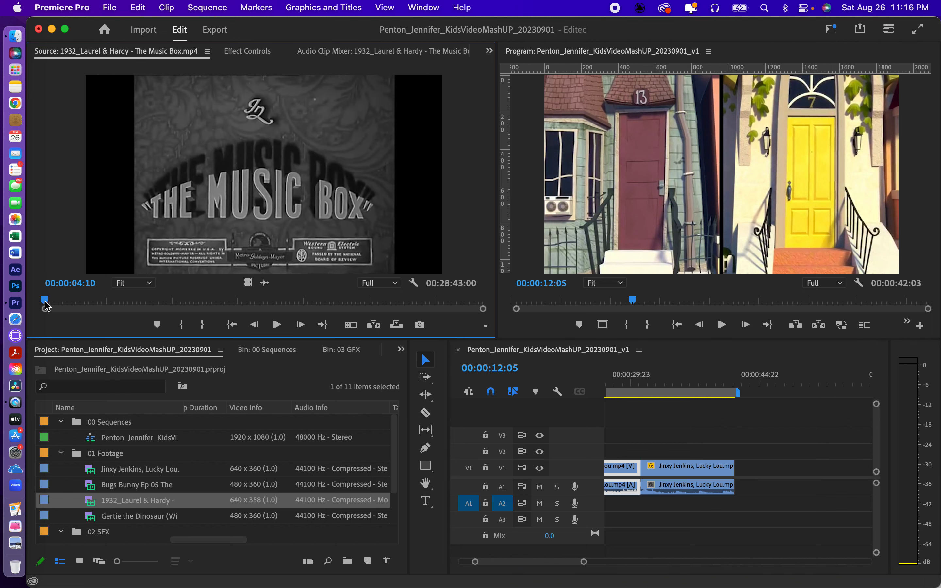
{"action": "left_click", "coordinate": [55, 302]}
Step: Preview the Laurel & Hardy source clip from its start to around ten seconds
{"action": "left_click_drag", "start_coordinate": [52, 302], "coordinate": [25, 302]}
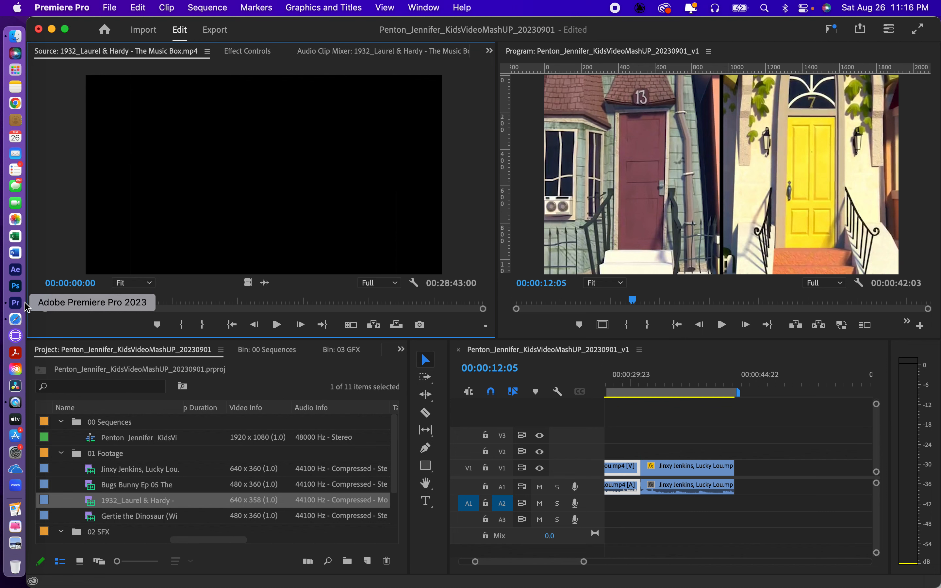
{"action": "key", "text": "space"}
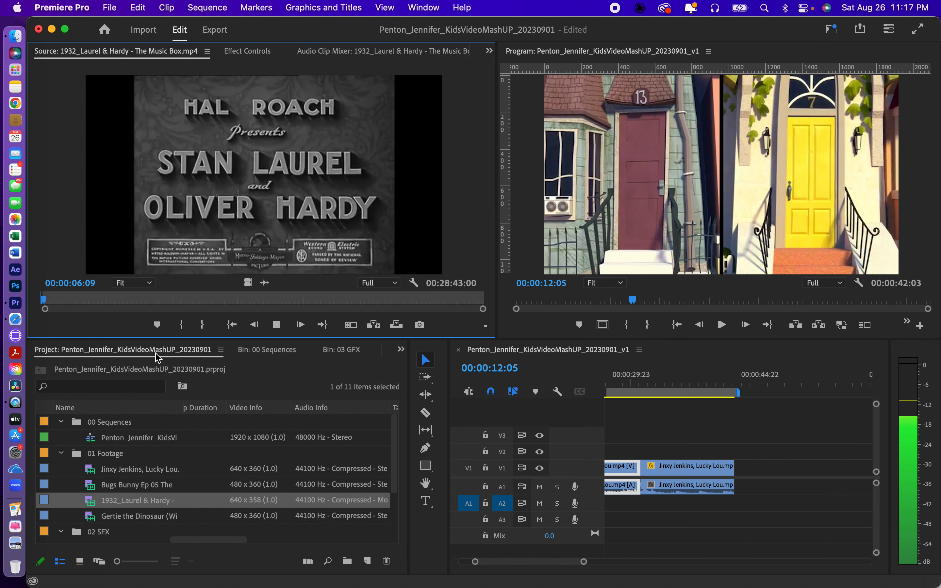
{"action": "key", "text": "space"}
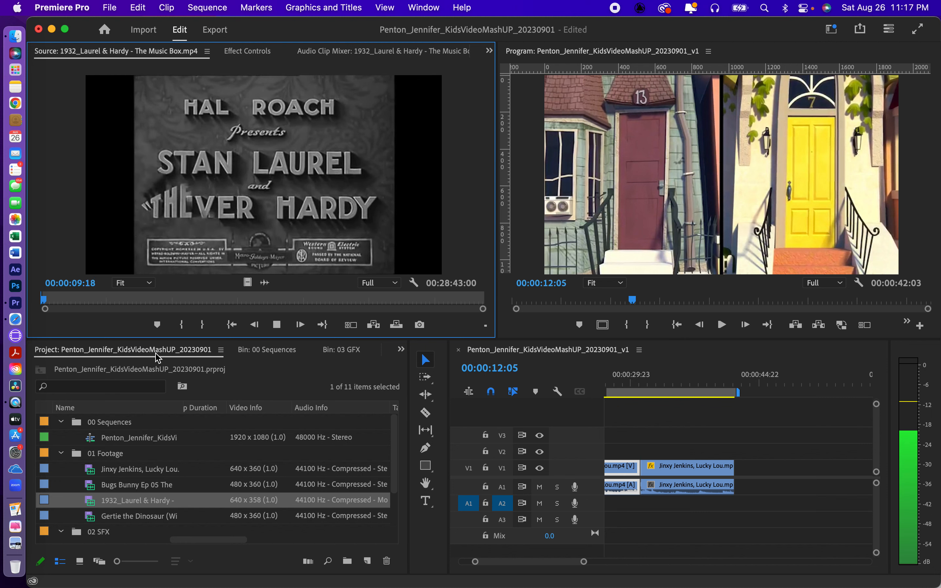
{"action": "key", "text": "space"}
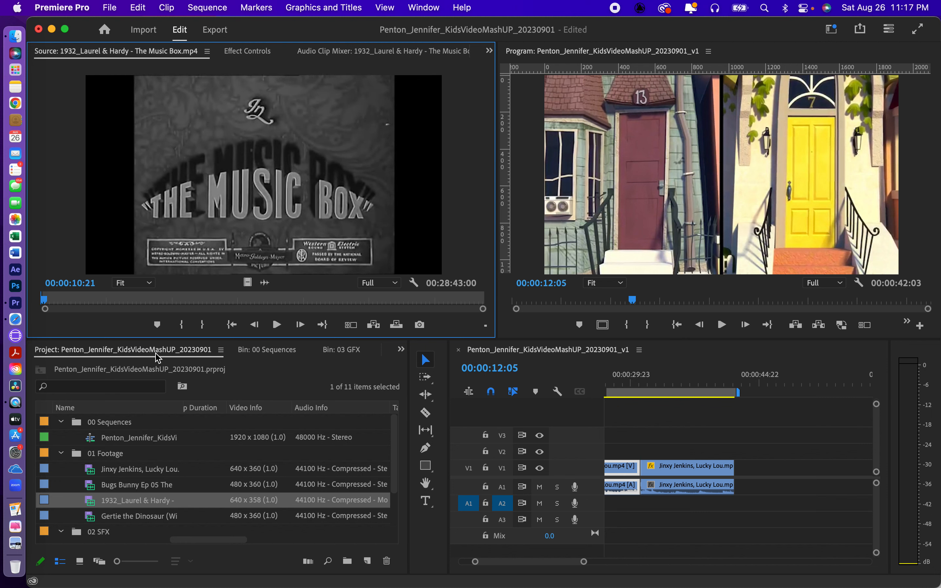
{"action": "key", "text": "Left"}
{"action": "key", "text": "Left"}
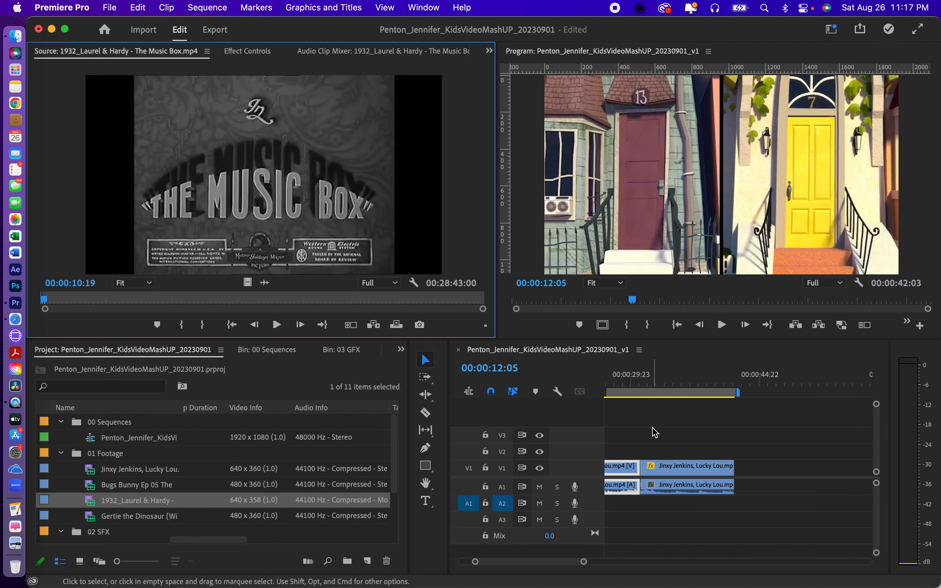
Step: Put the sequence playhead at 00:00:34:03 and mark the source out point at 00:00:10:05
{"action": "key", "text": "backslash"}
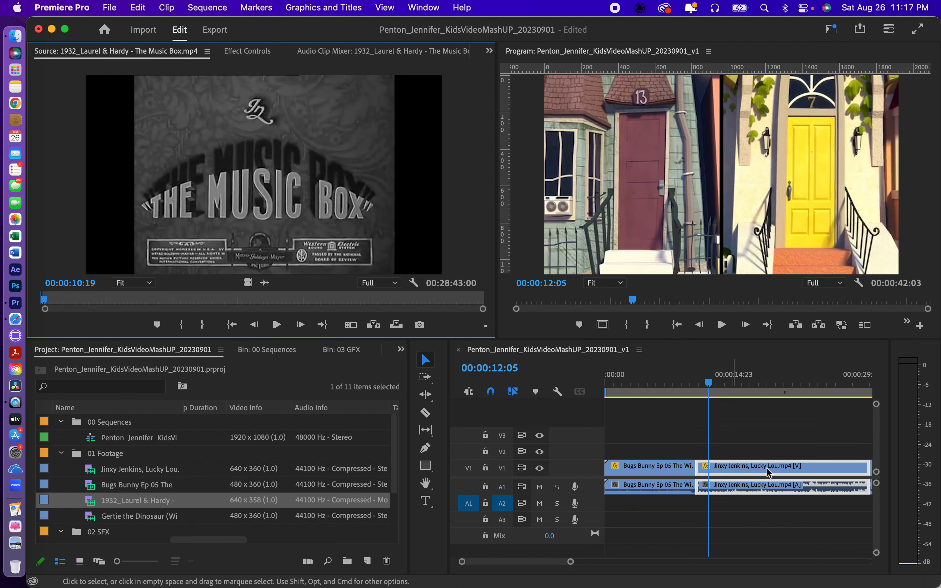
{"action": "scroll", "coordinate": [786, 451], "scroll_direction": "right", "scroll_amount": 5}
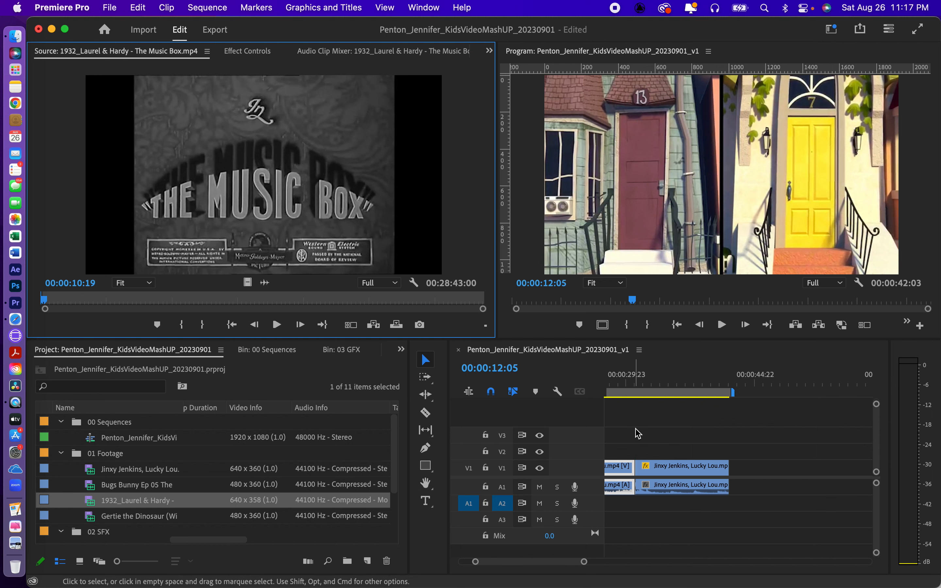
{"action": "left_click", "coordinate": [663, 383]}
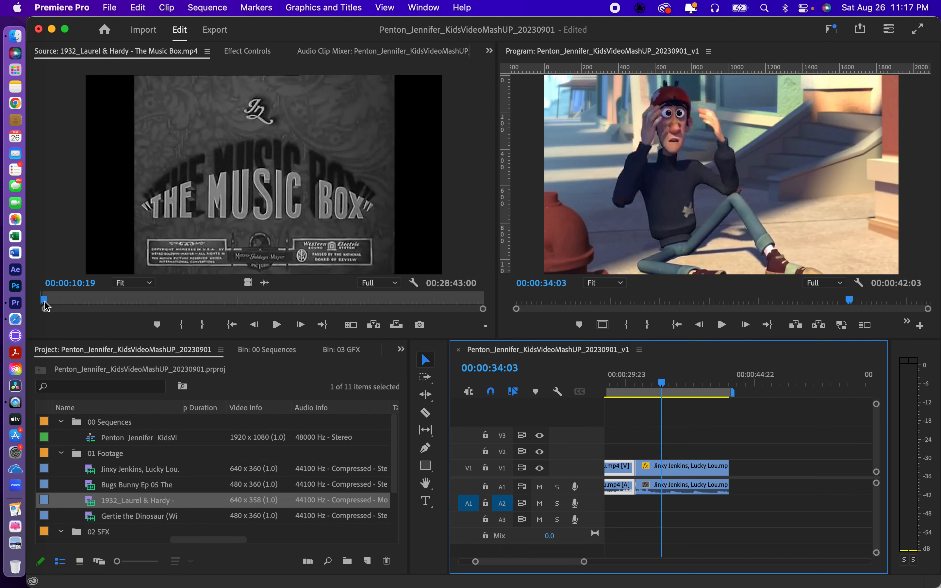
{"action": "left_click", "coordinate": [46, 307]}
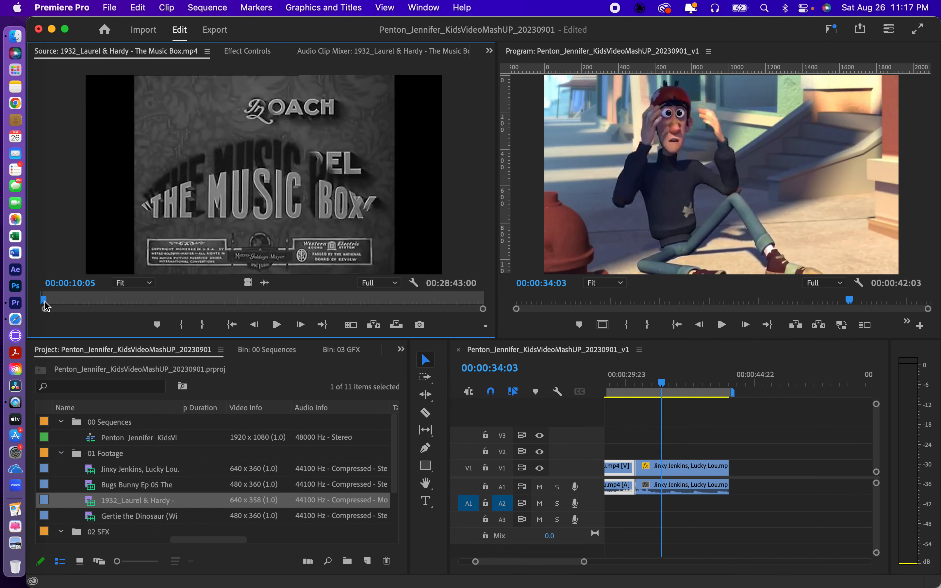
{"action": "key", "text": "o"}
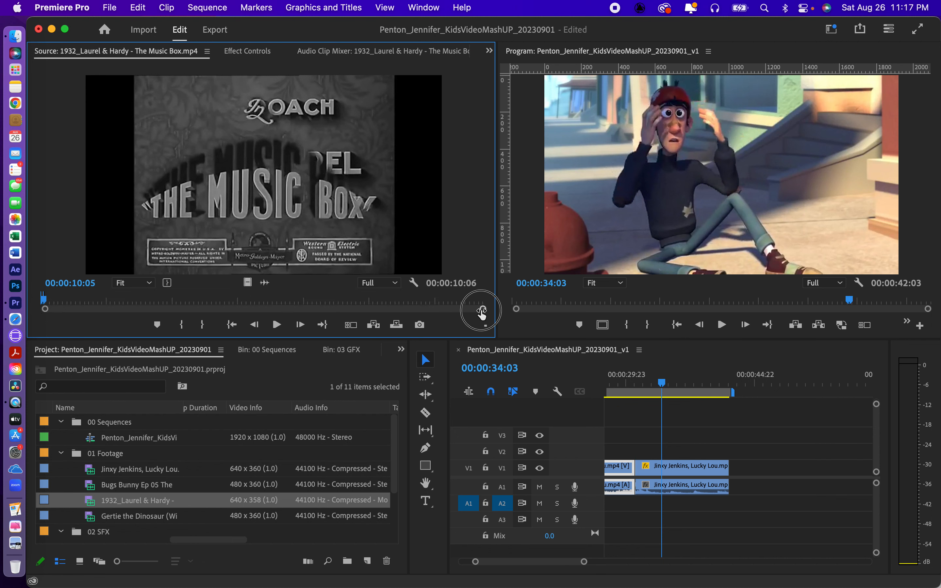
{"action": "left_click_drag", "start_coordinate": [483, 311], "coordinate": [322, 310]}
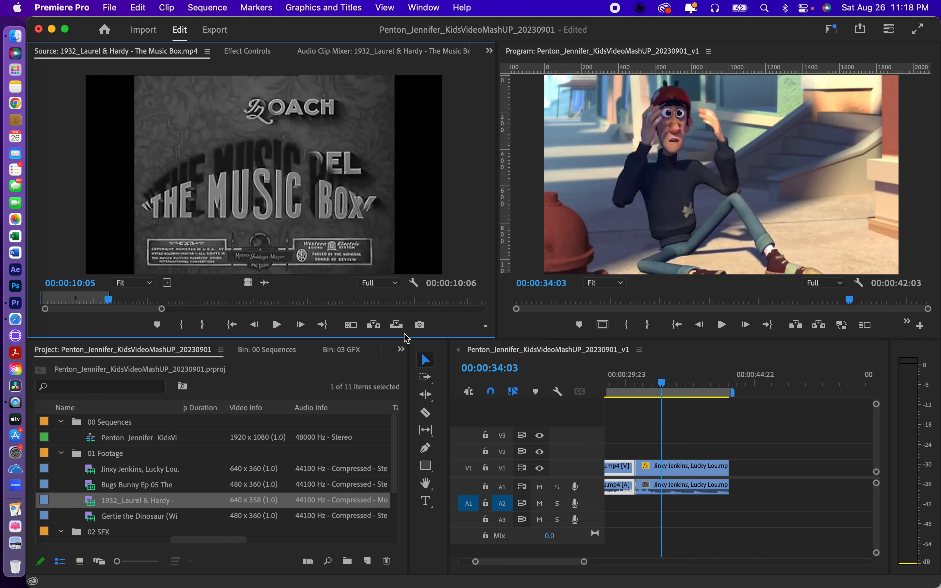
Step: Overwrite the marked Laurel & Hardy audio onto A2, mute A1, and play back the sequence
{"action": "left_click", "coordinate": [396, 325]}
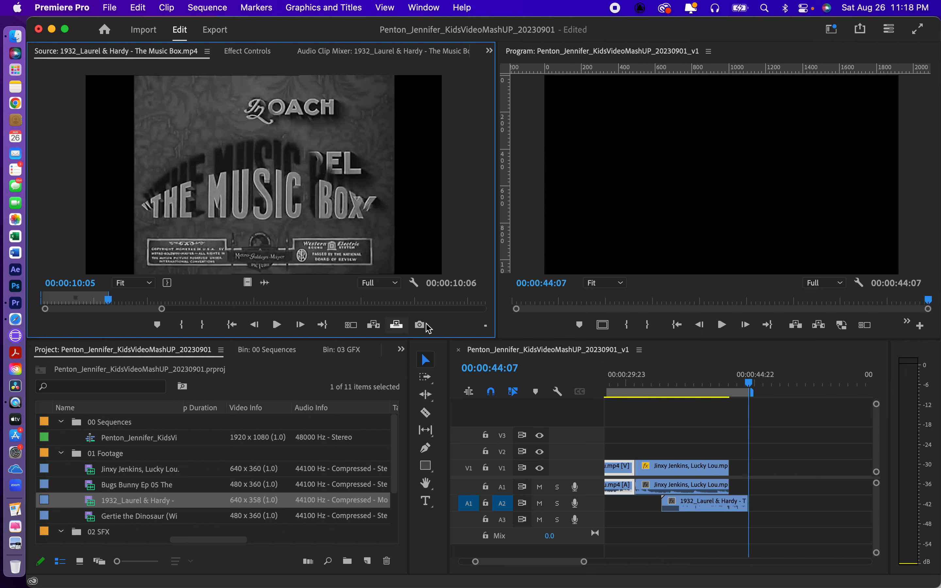
{"action": "left_click", "coordinate": [540, 489]}
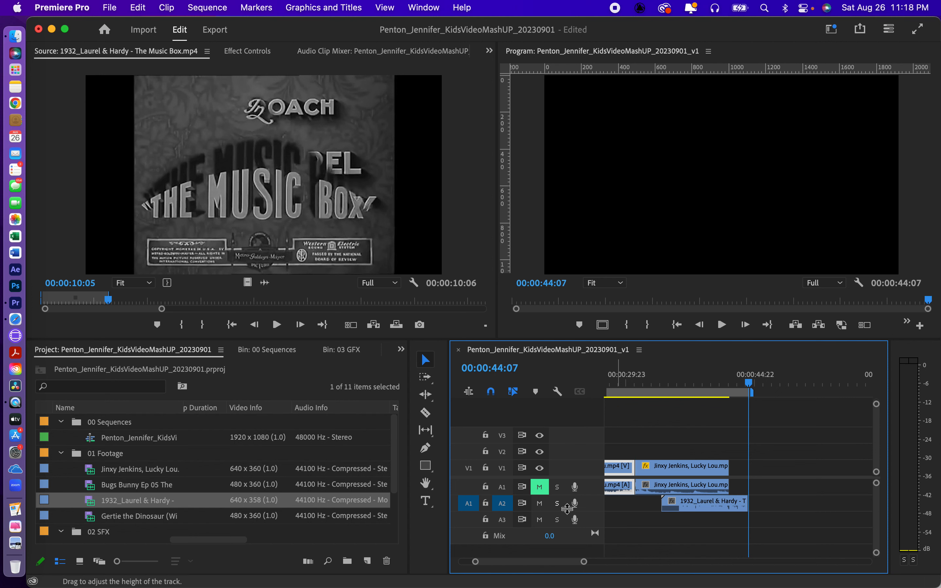
{"action": "left_click_drag", "start_coordinate": [749, 383], "coordinate": [684, 389]}
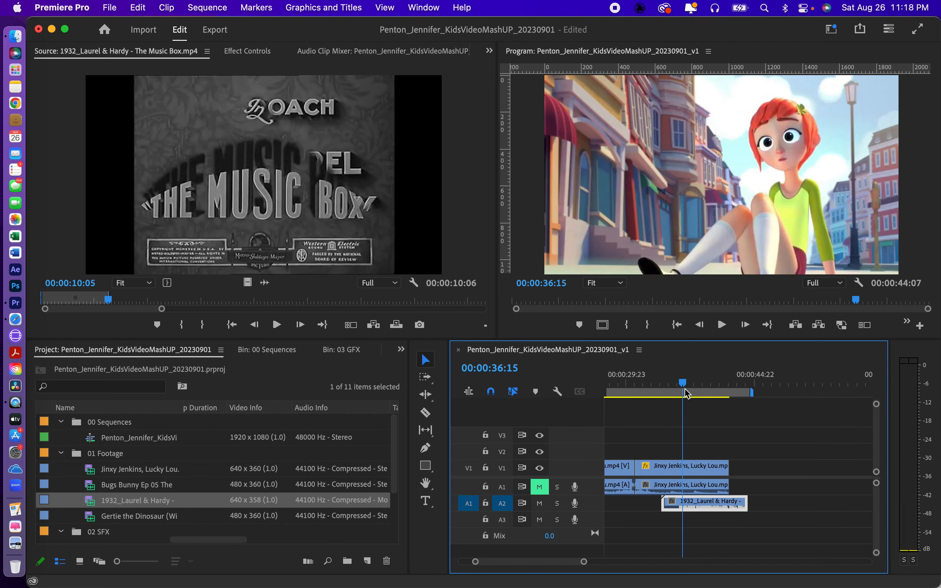
{"action": "key", "text": "space"}
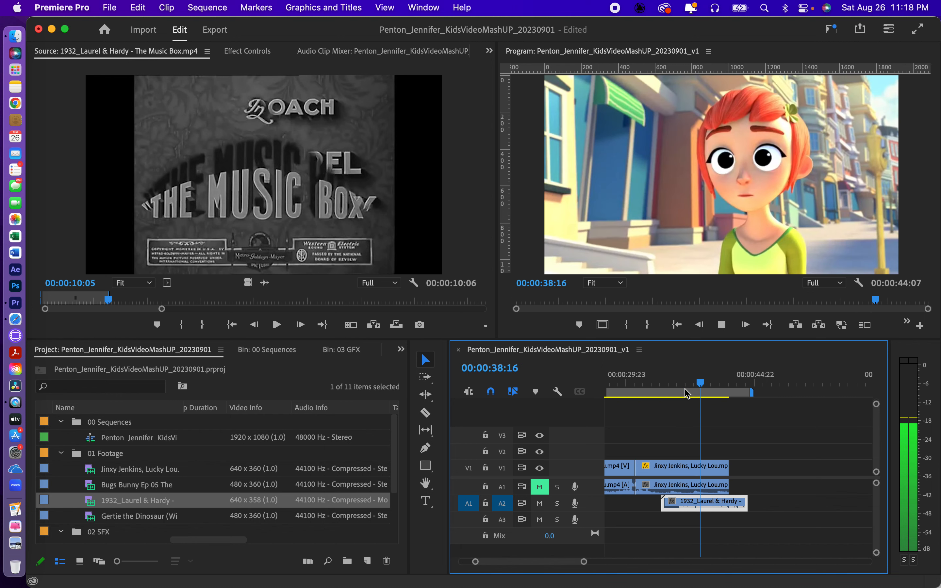
{"action": "key", "text": "space"}
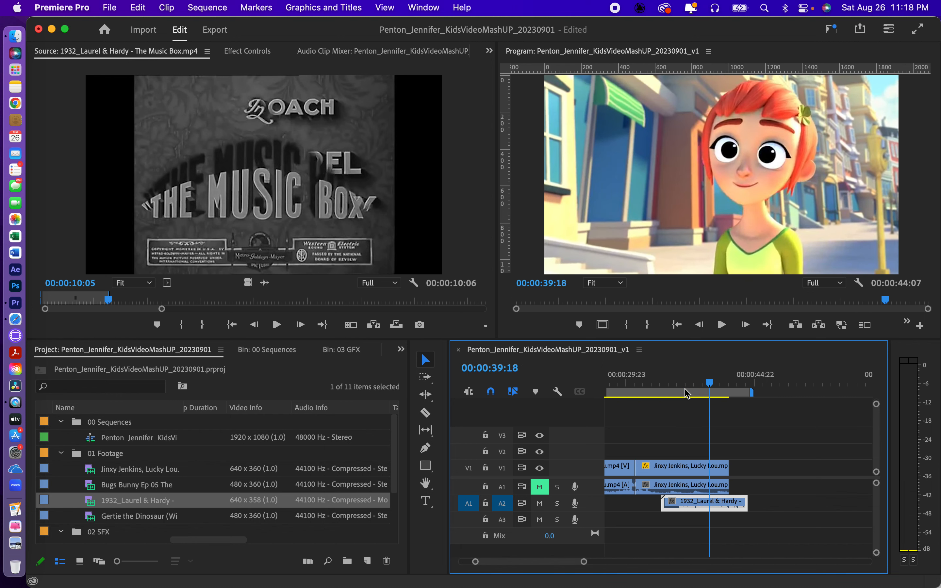